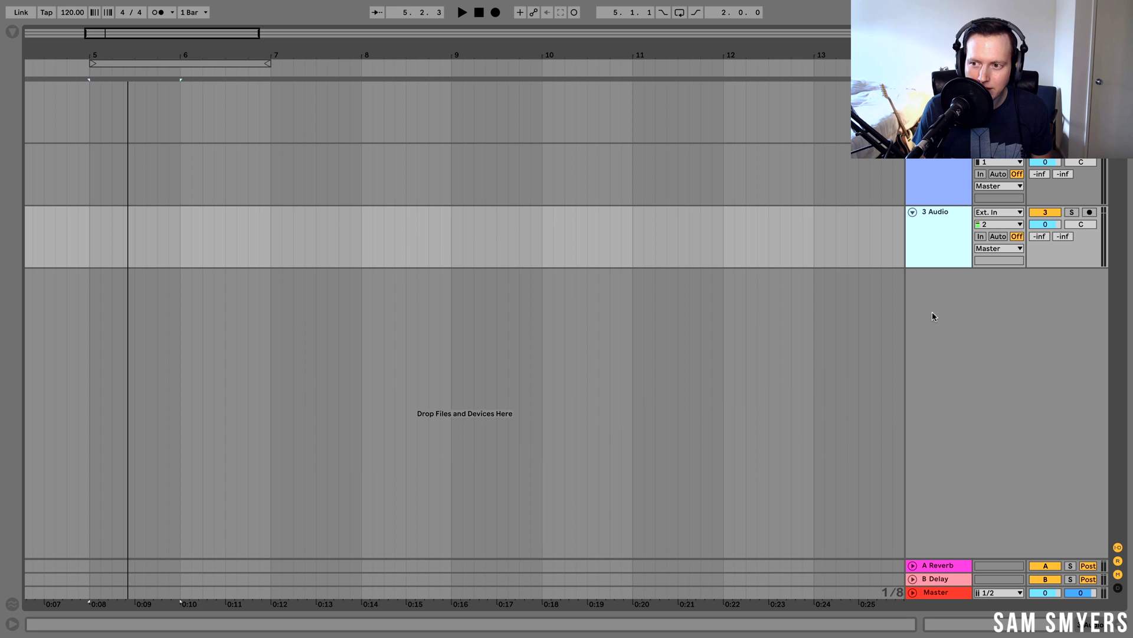
# Insert a new MIDI track and select it
pyautogui.rightClick(933, 313)
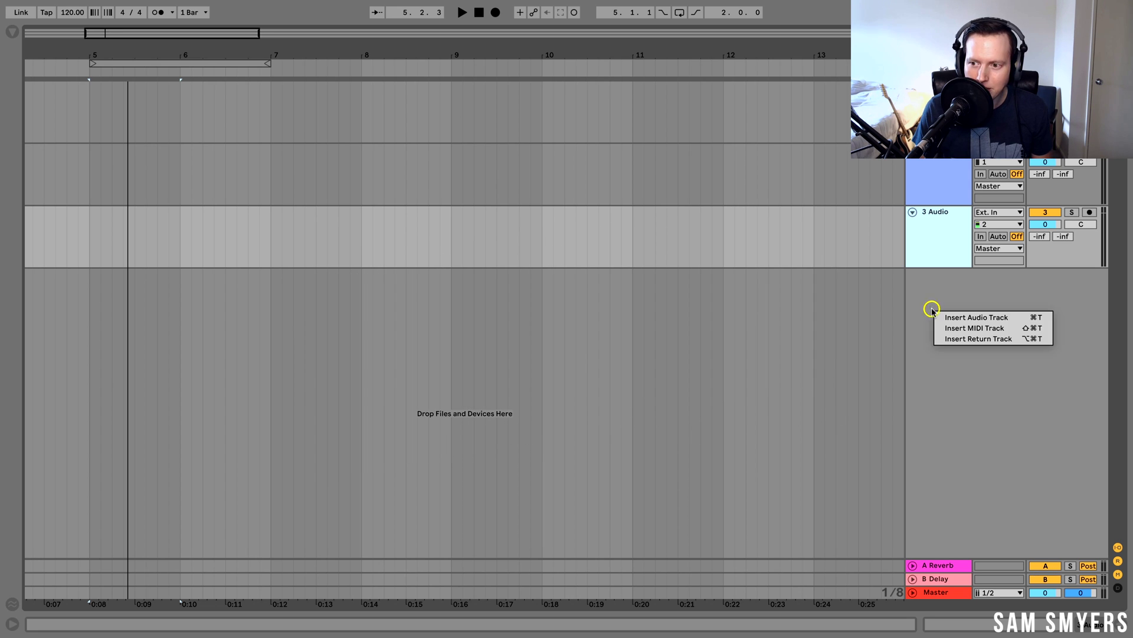
pyautogui.click(958, 329)
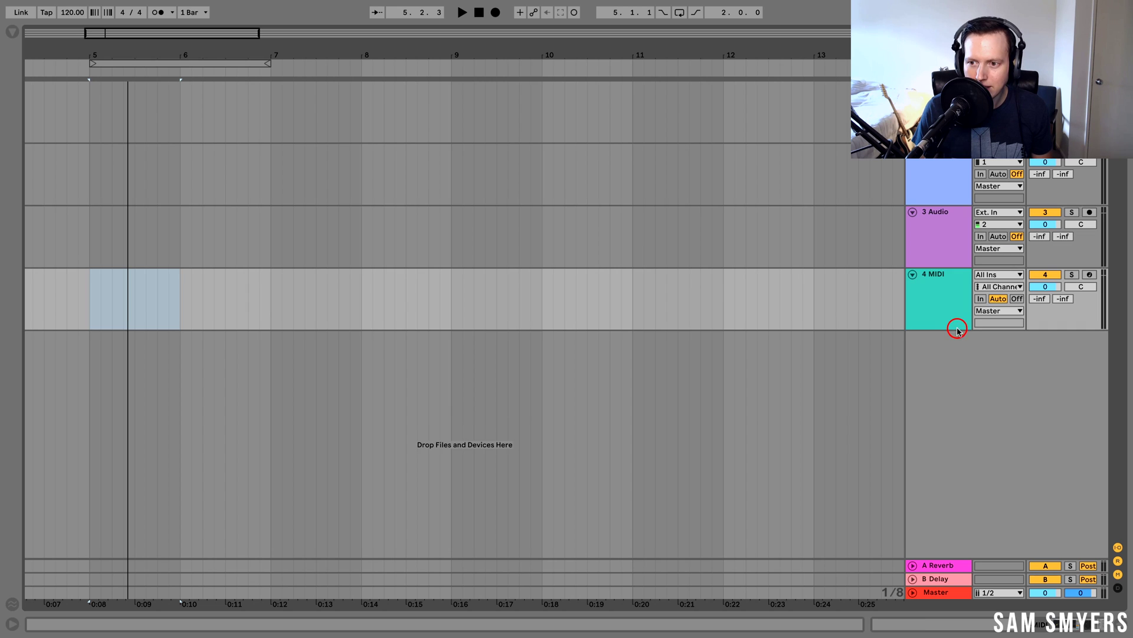
pyautogui.click(939, 305)
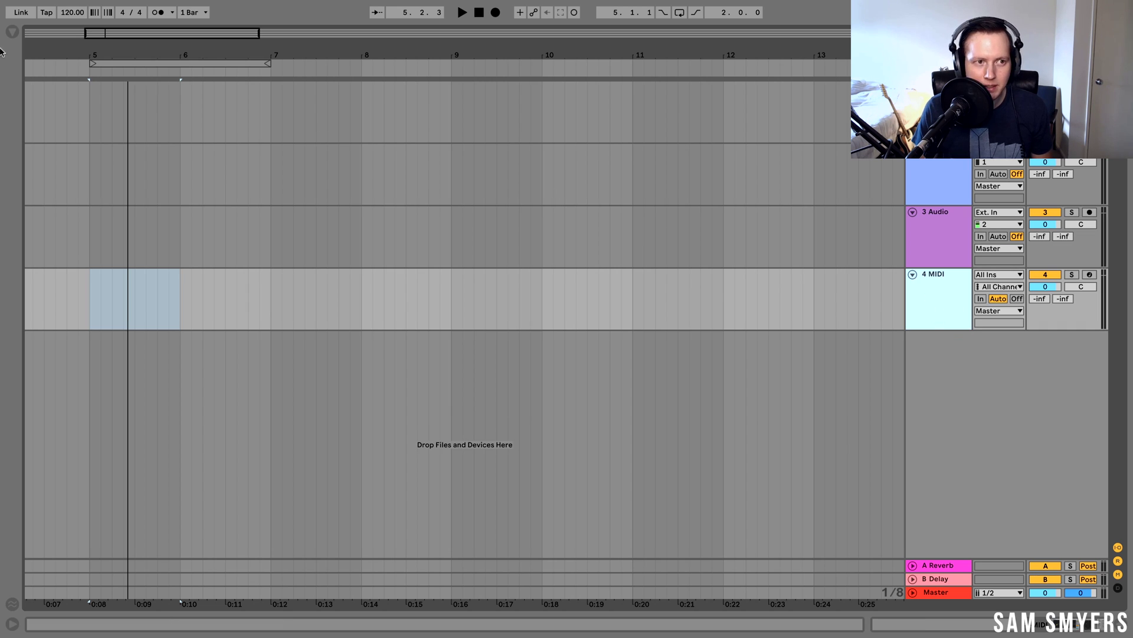
# Load Grand Piano Equal Production from the Grand Piano pack onto the track and record-arm it
pyautogui.click(9, 33)
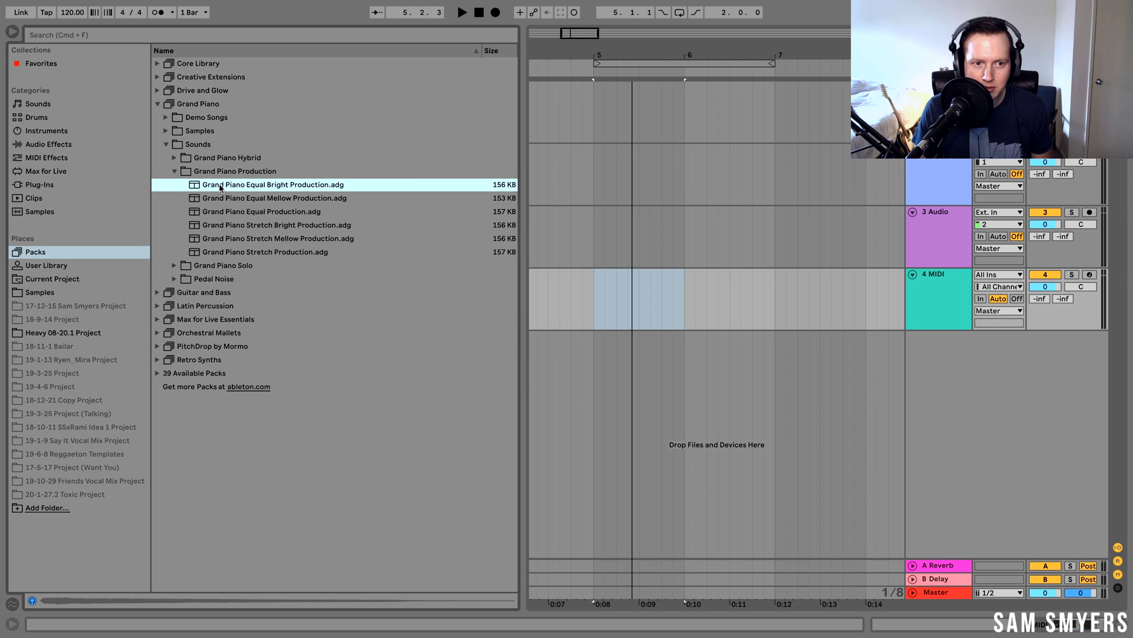
pyautogui.doubleClick(248, 212)
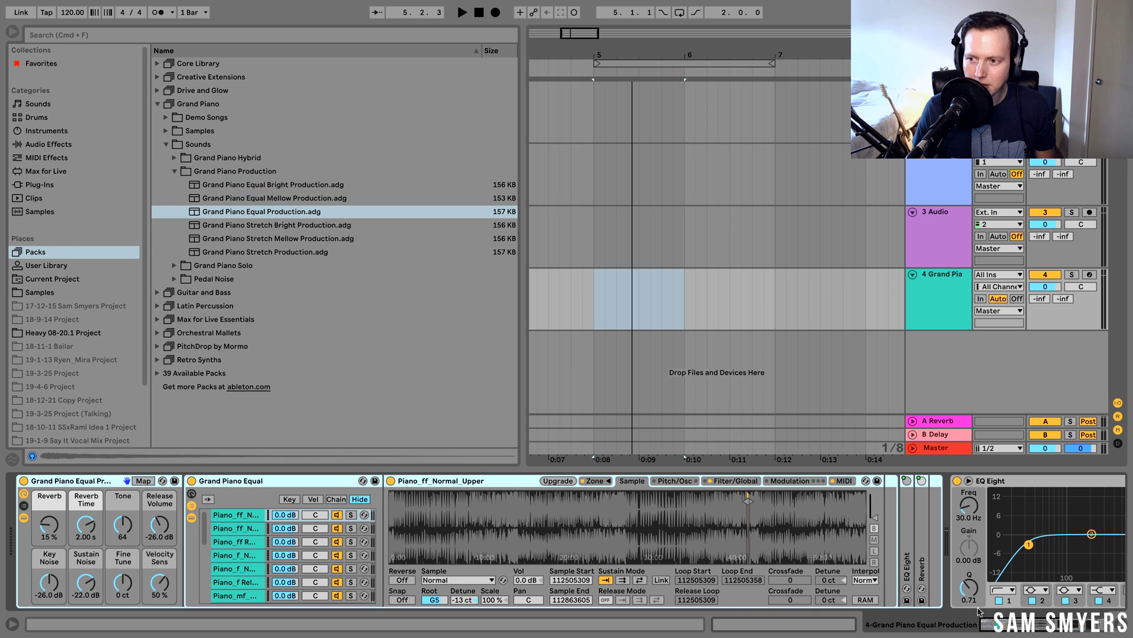
pyautogui.click(1090, 276)
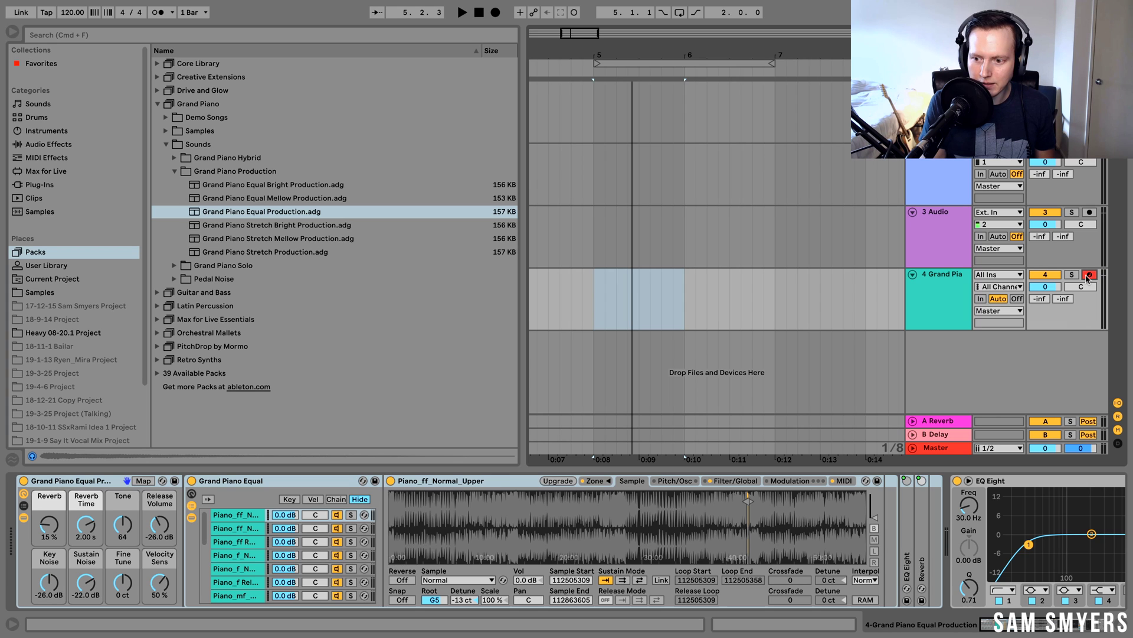
pyautogui.click(13, 32)
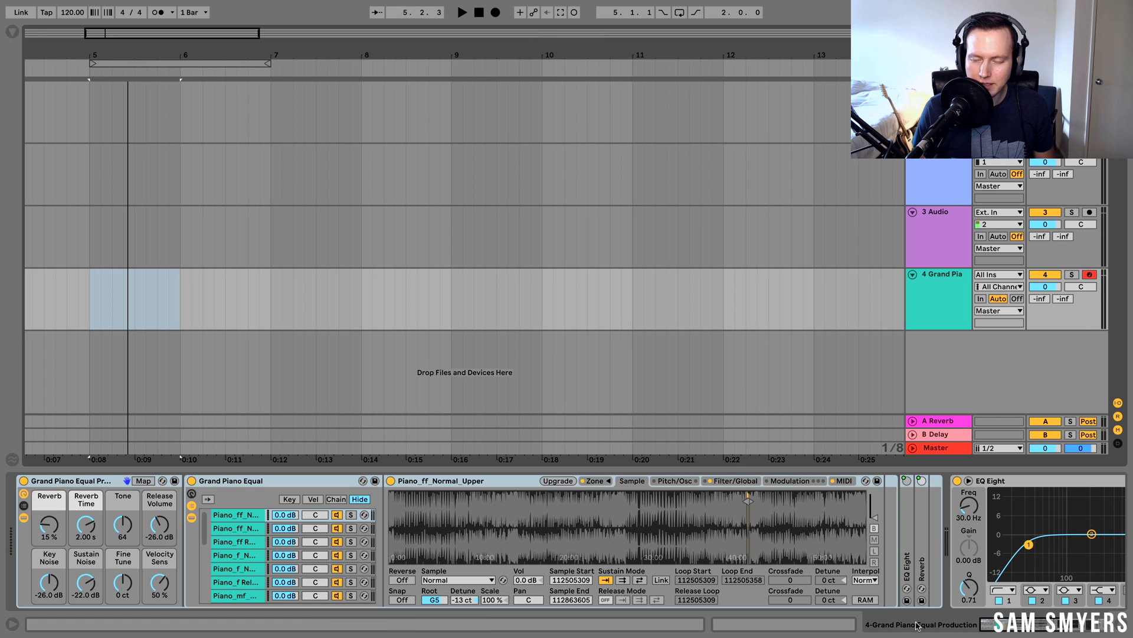
# Select bars 5–6 on the piano track and insert an empty MIDI clip there
pyautogui.click(812, 625)
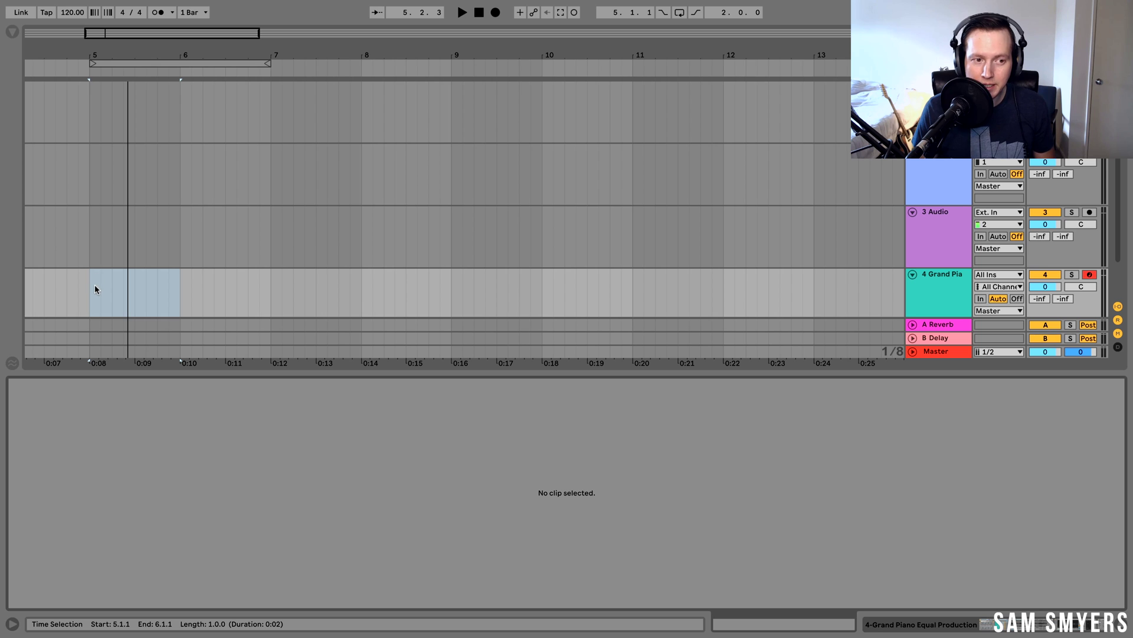
pyautogui.moveTo(87, 294); pyautogui.dragTo(177, 295)
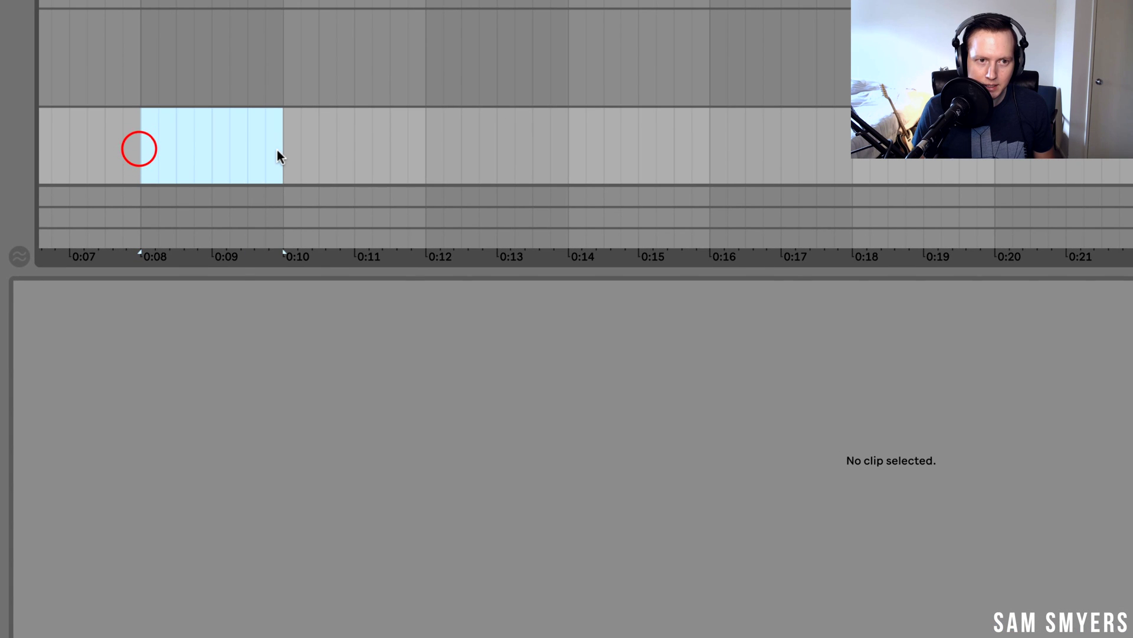
pyautogui.rightClick(203, 125)
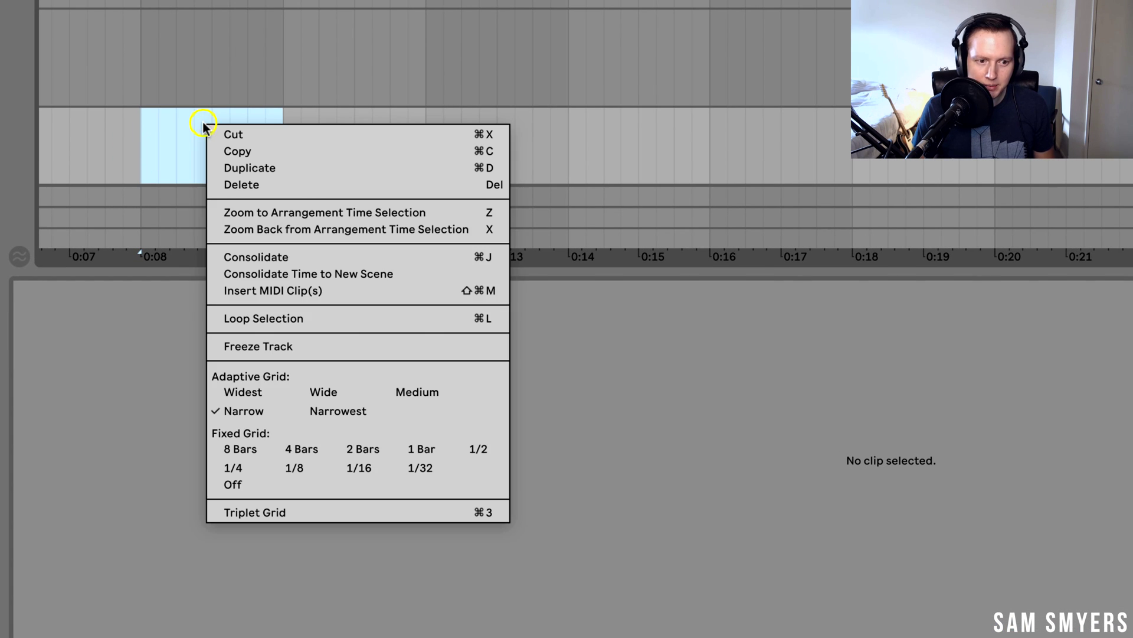
pyautogui.click(315, 290)
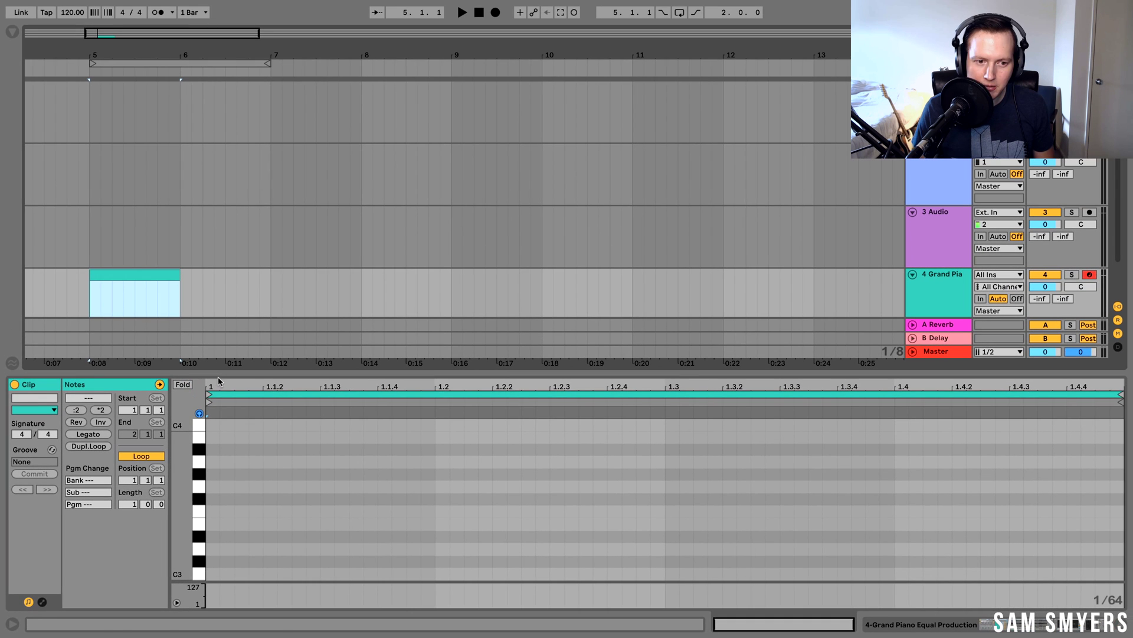
# Zoom the arrangement in around the new clip at bar 5
pyautogui.click(127, 270)
pyautogui.scroll(-2, 126, 275)
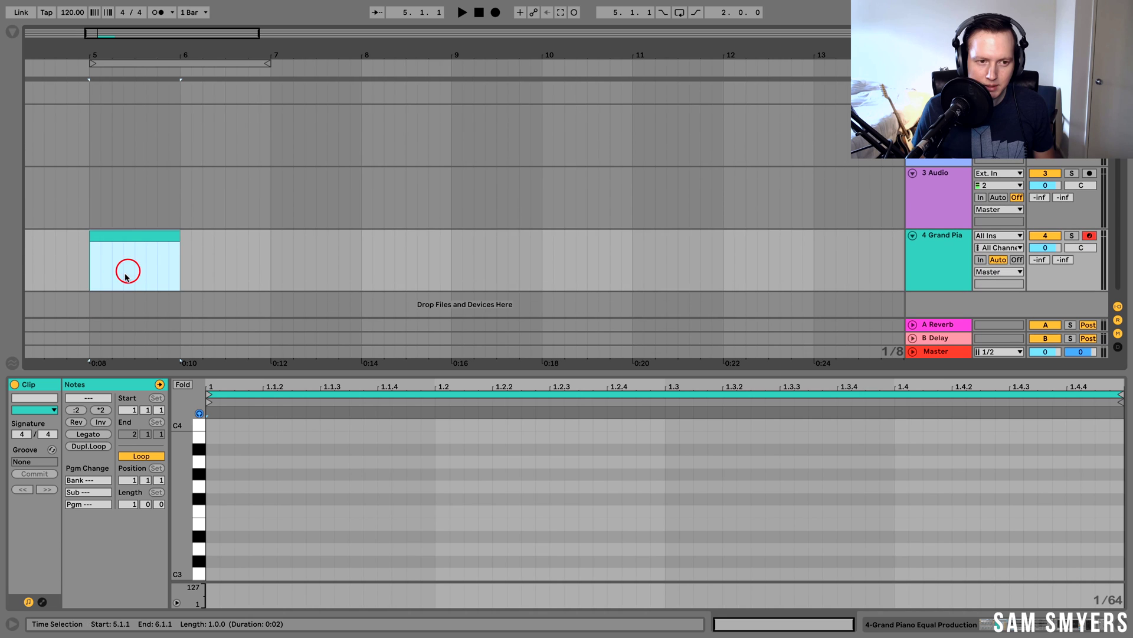
pyautogui.click(933, 286)
pyautogui.scroll(-2, 574, 244)
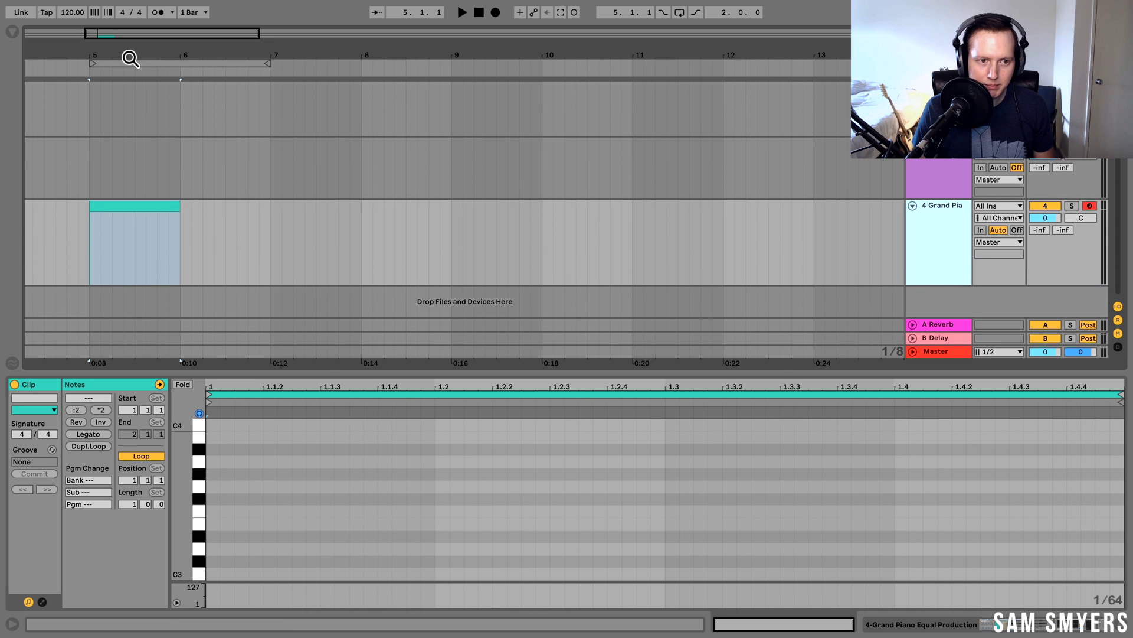
pyautogui.moveTo(127, 53); pyautogui.dragTo(189, 167)
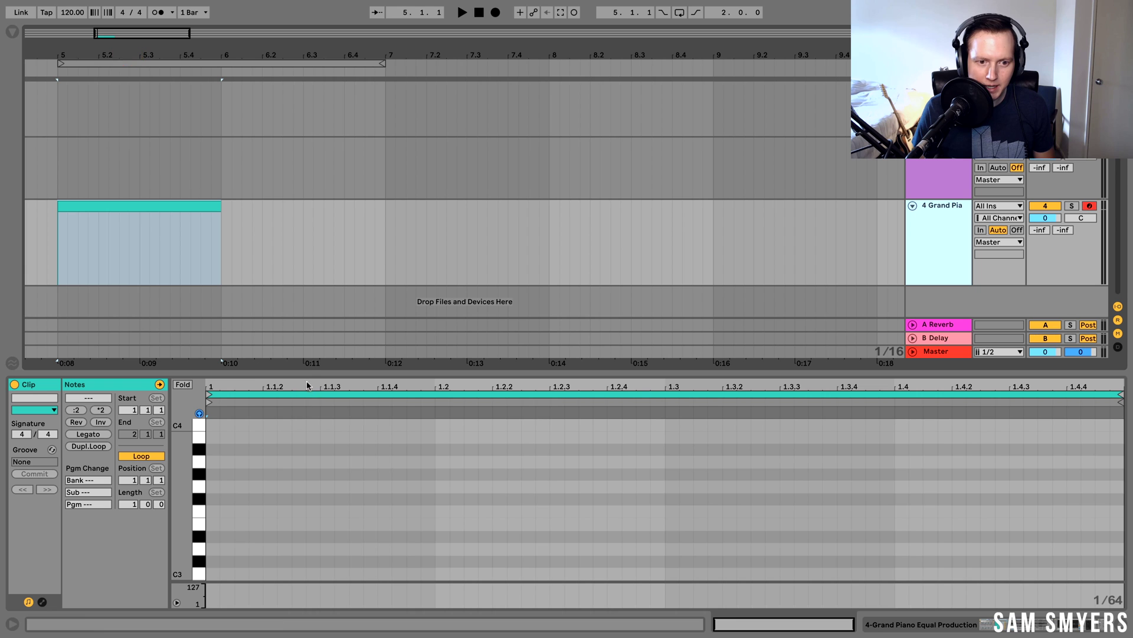
# Enlarge the piano roll to fit octaves C1–C4, zoomed in with taller rows around C3
pyautogui.moveTo(308, 370); pyautogui.dragTo(311, 232)
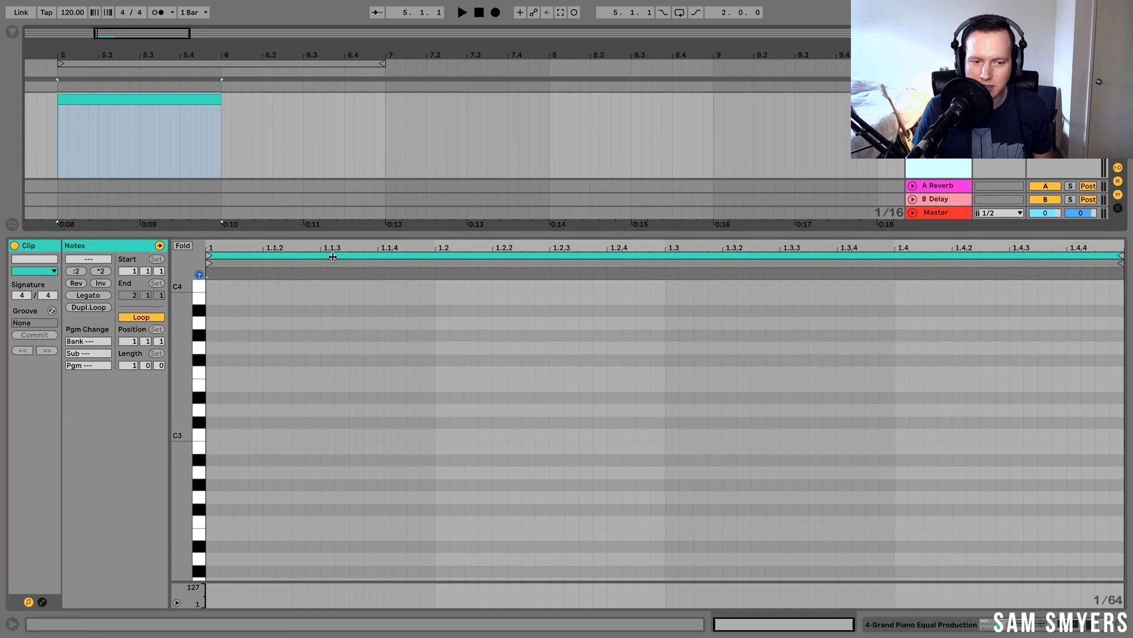
pyautogui.doubleClick(290, 250)
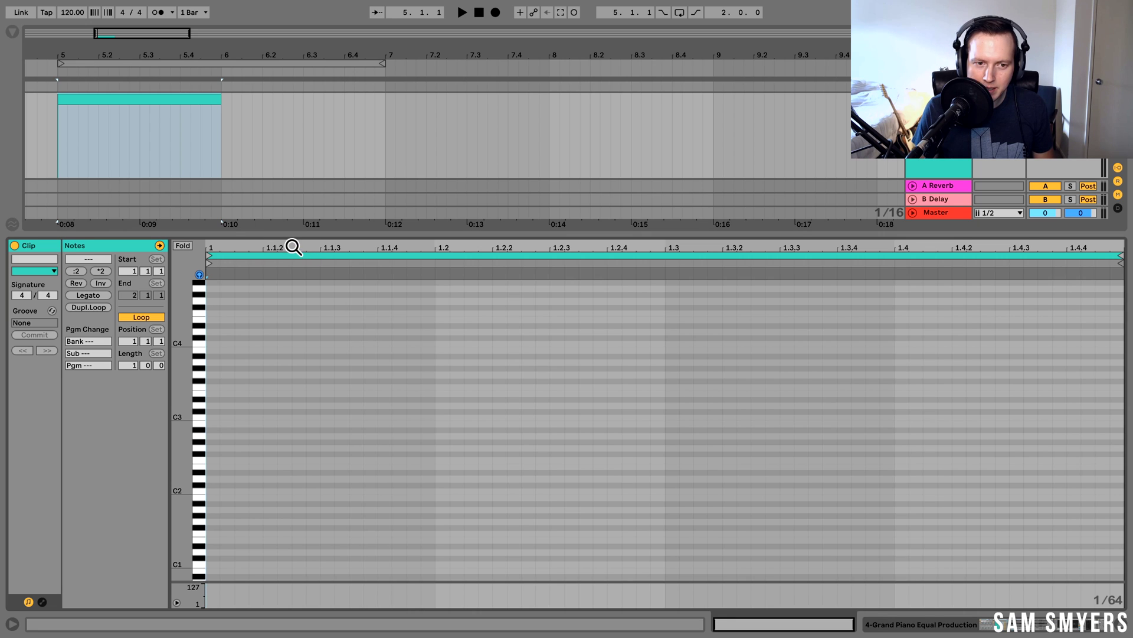
pyautogui.click(293, 247)
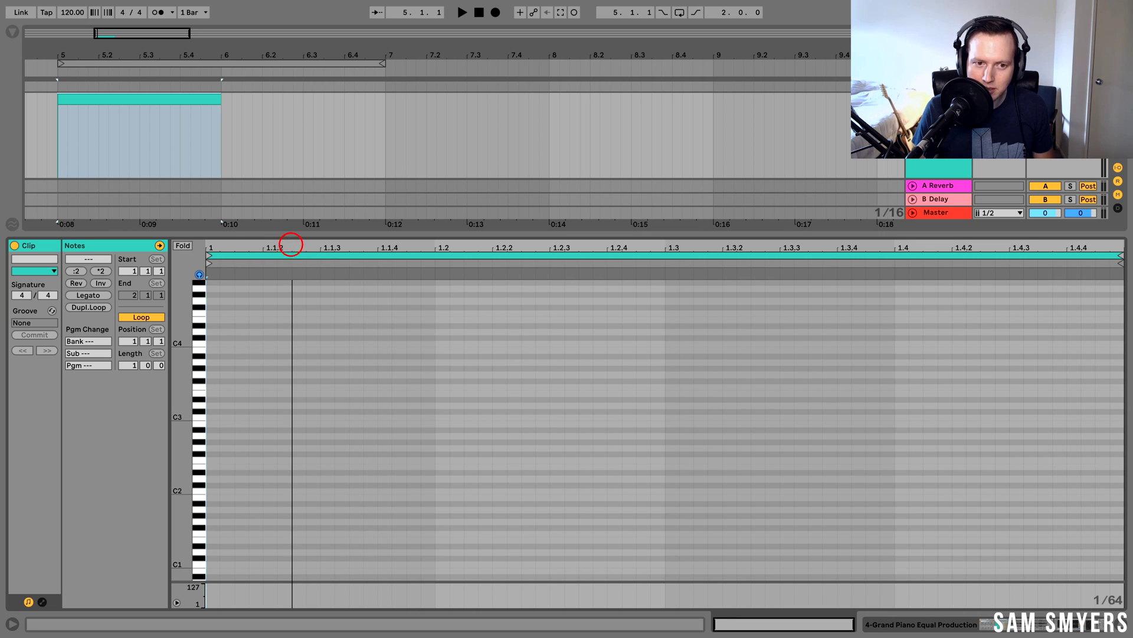
pyautogui.moveTo(292, 242)
pyautogui.mouseDown()
pyautogui.moveTo(292, 254)
pyautogui.moveTo(292, 242)
pyautogui.mouseUp()
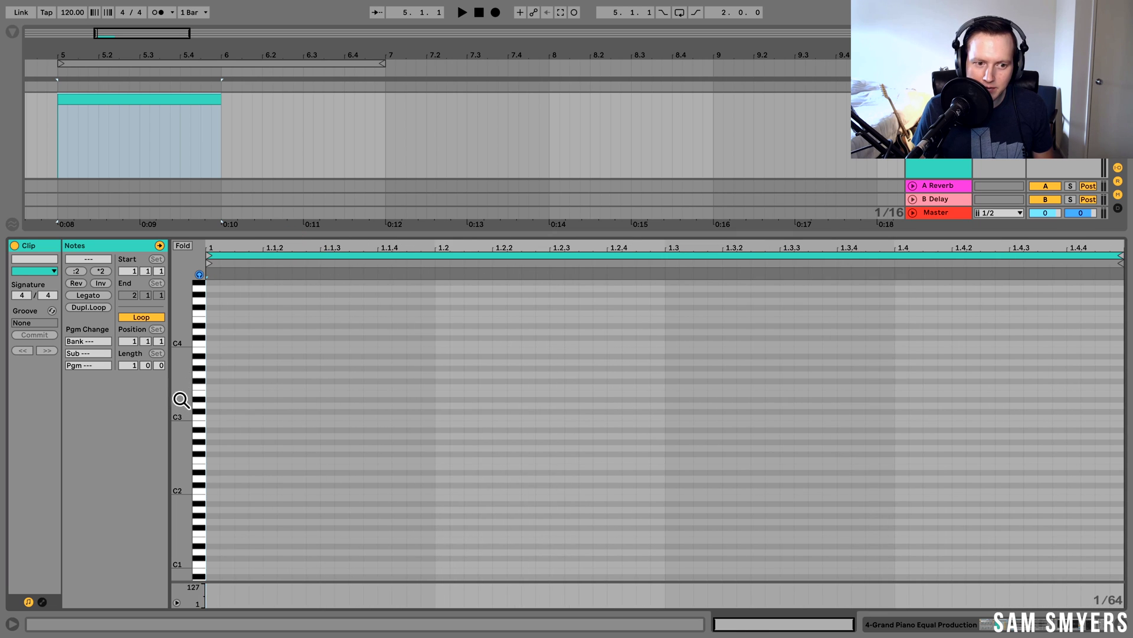
pyautogui.moveTo(179, 383); pyautogui.dragTo(180, 416)
# Draw a short C3 note at beat 1.1.1 of the clip, redrawing it until it sits right
pyautogui.rightClick(257, 378)
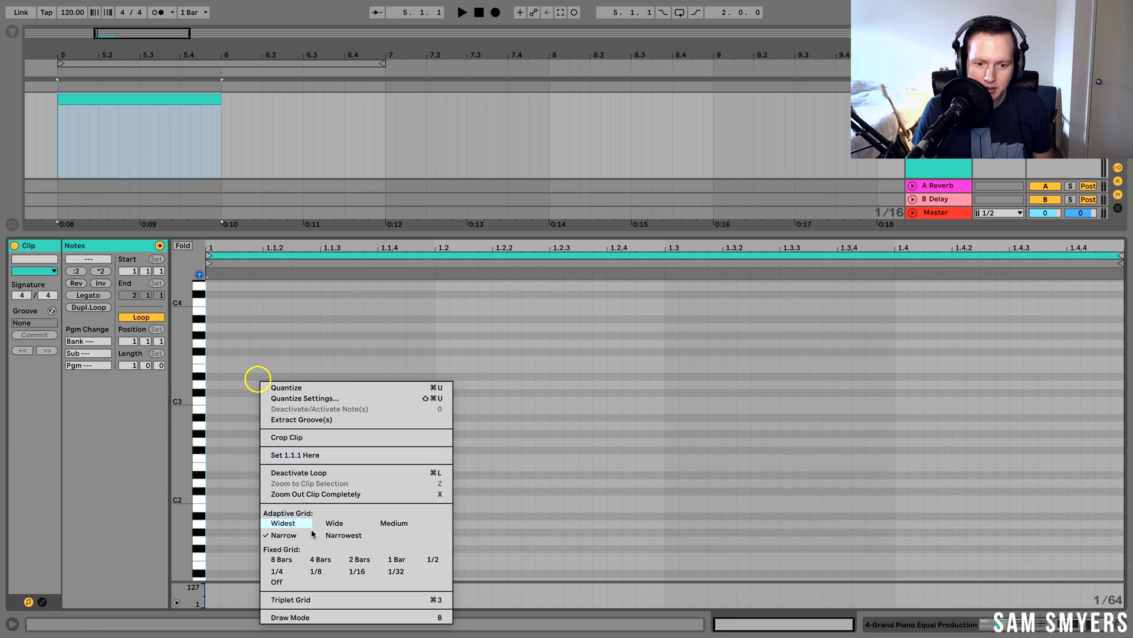
pyautogui.click(329, 617)
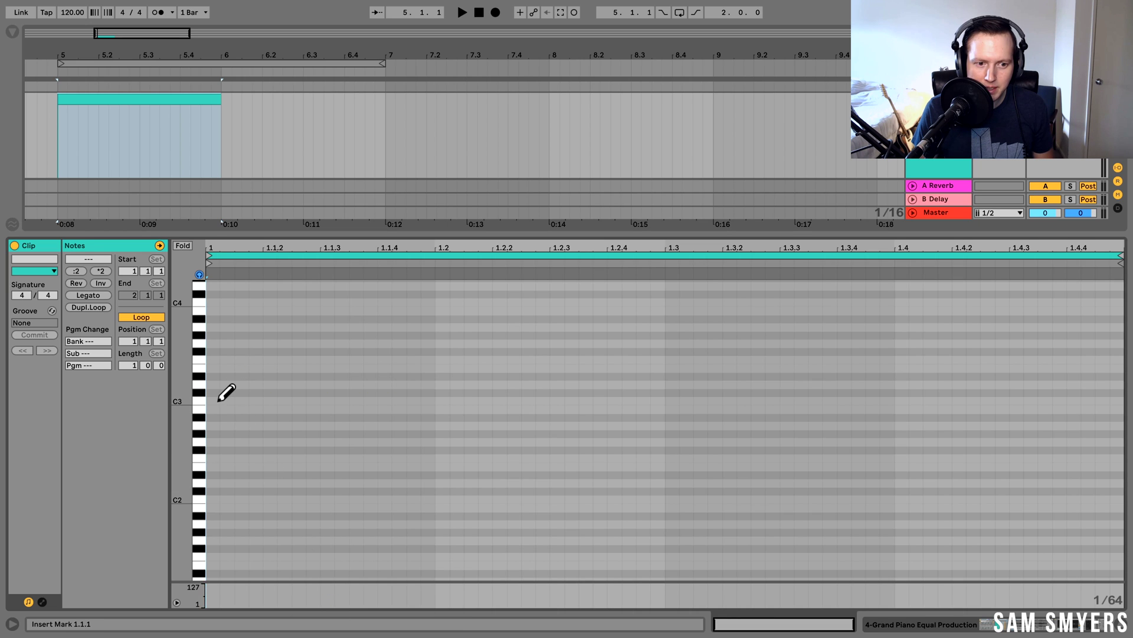
pyautogui.click(214, 401)
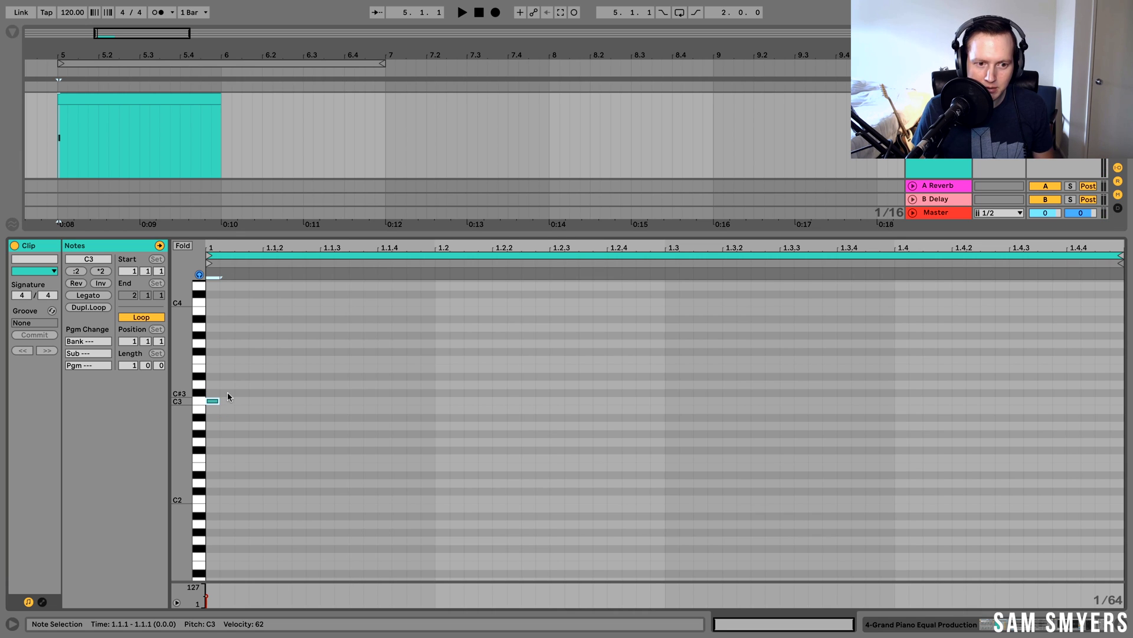
pyautogui.press('b')
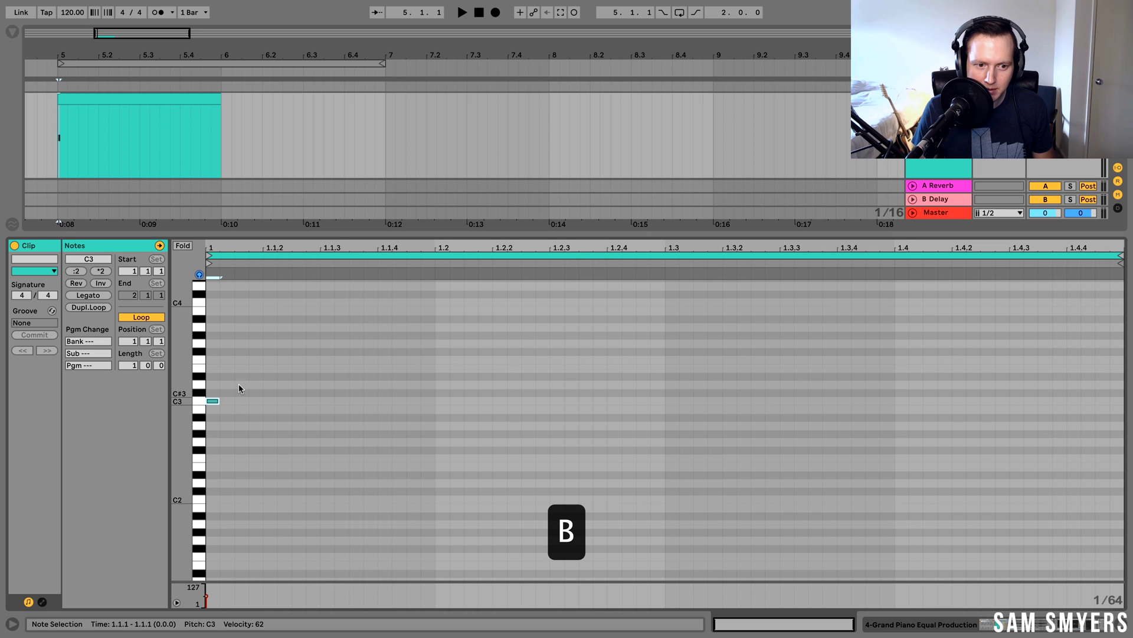
pyautogui.click(213, 401)
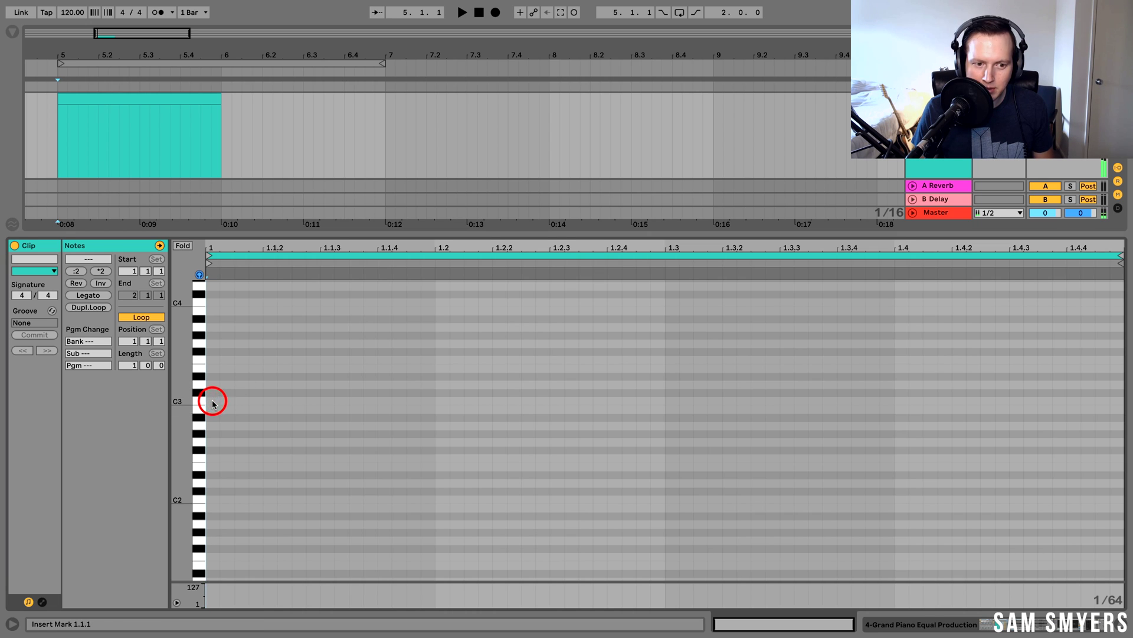
pyautogui.click(212, 401)
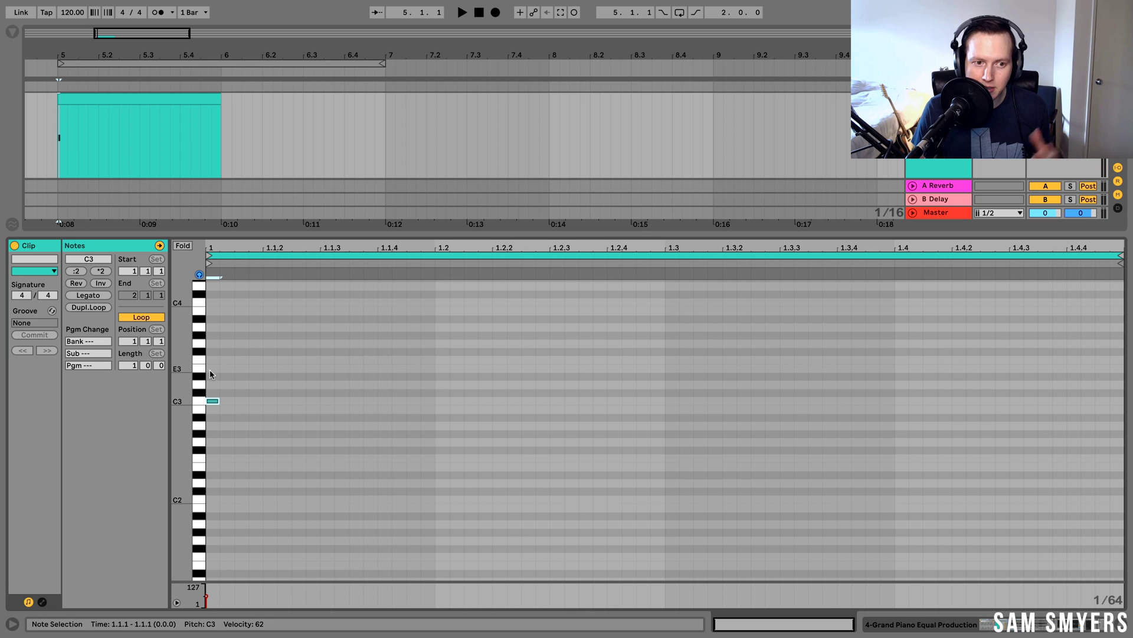
pyautogui.click(200, 275)
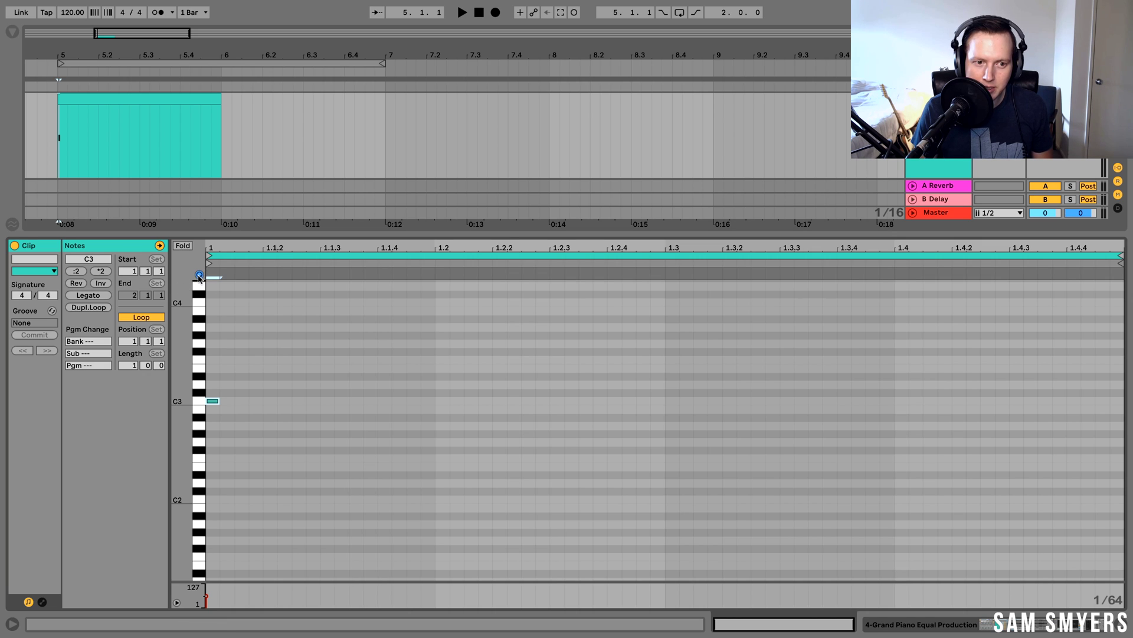
pyautogui.click(213, 401)
pyautogui.doubleClick(212, 401)
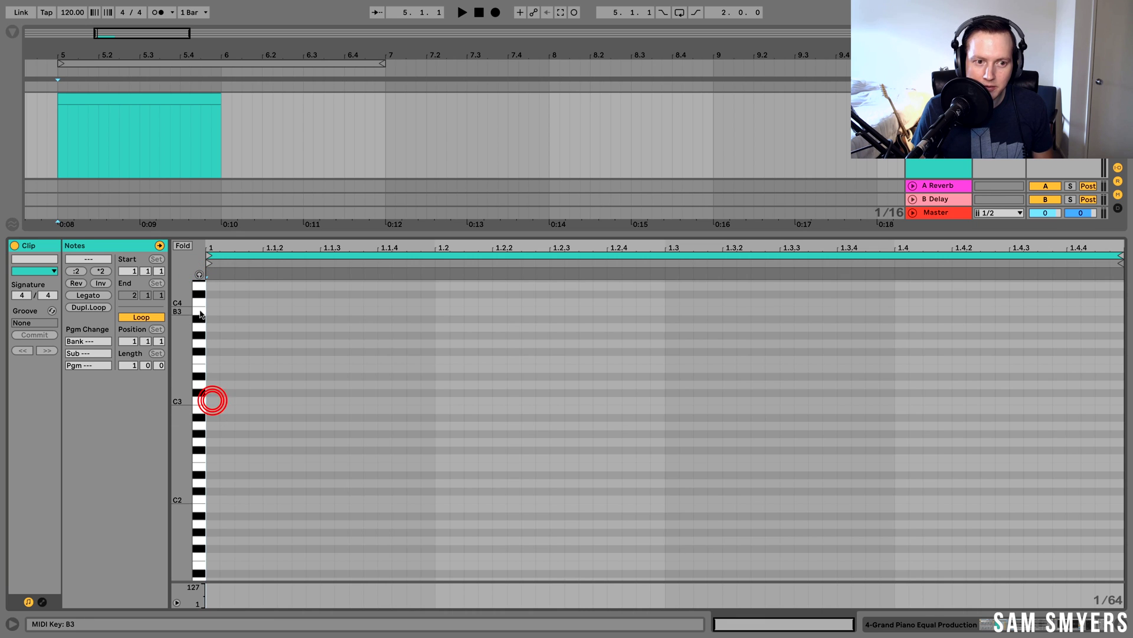
pyautogui.click(200, 275)
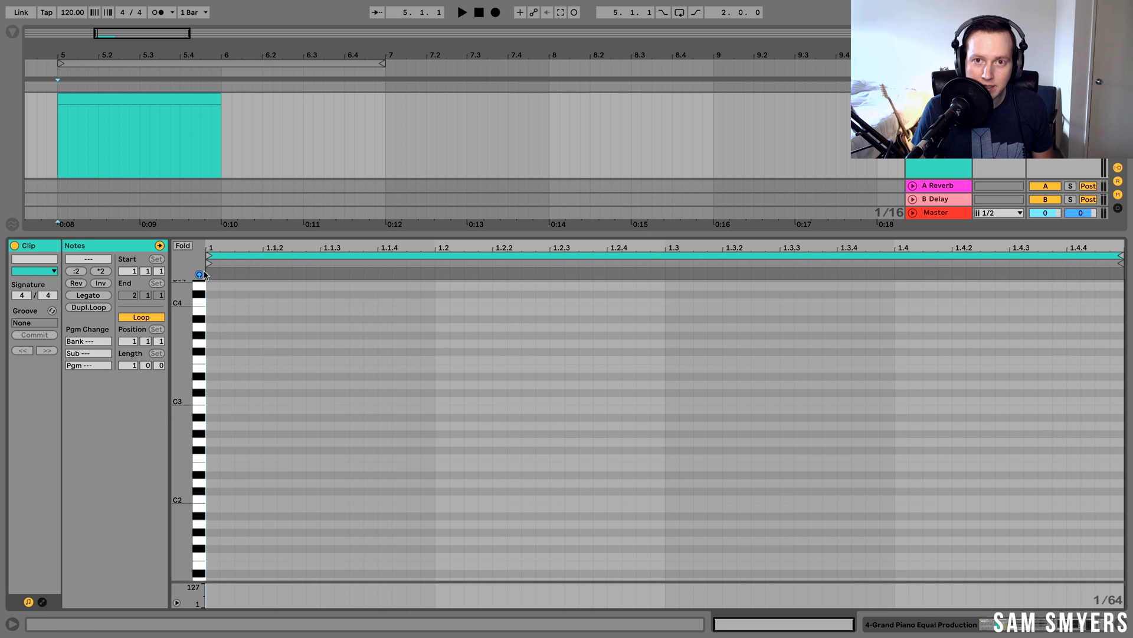
pyautogui.click(213, 399)
pyautogui.click(213, 399)
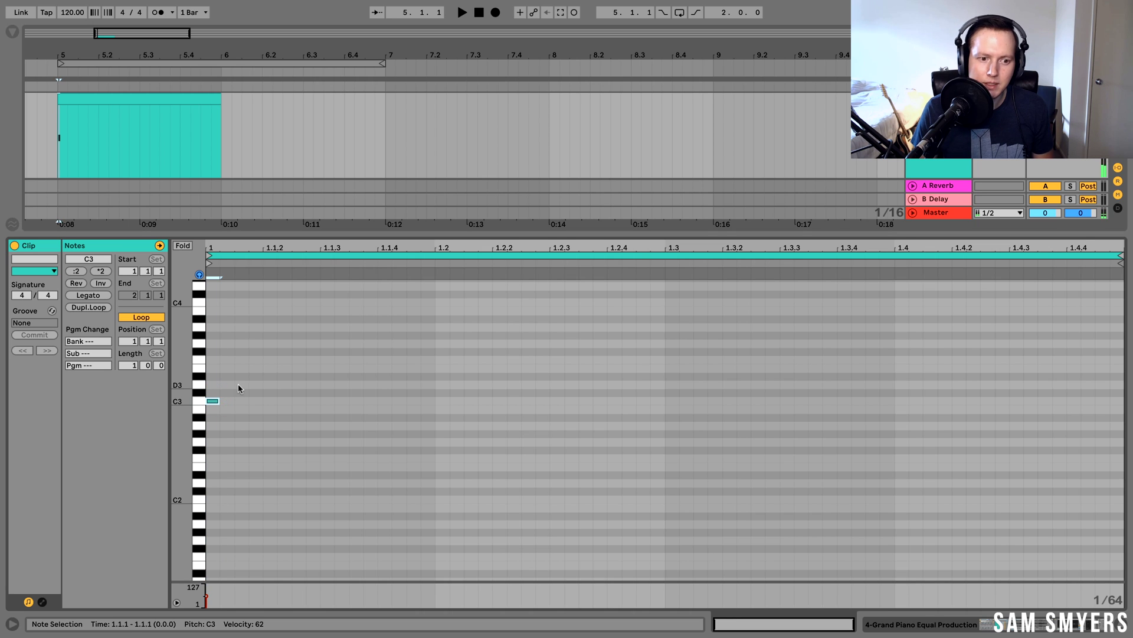
# Set the piano-roll grid to Fixed Grid 1/16 and delete the short C3 note
pyautogui.rightClick(265, 330)
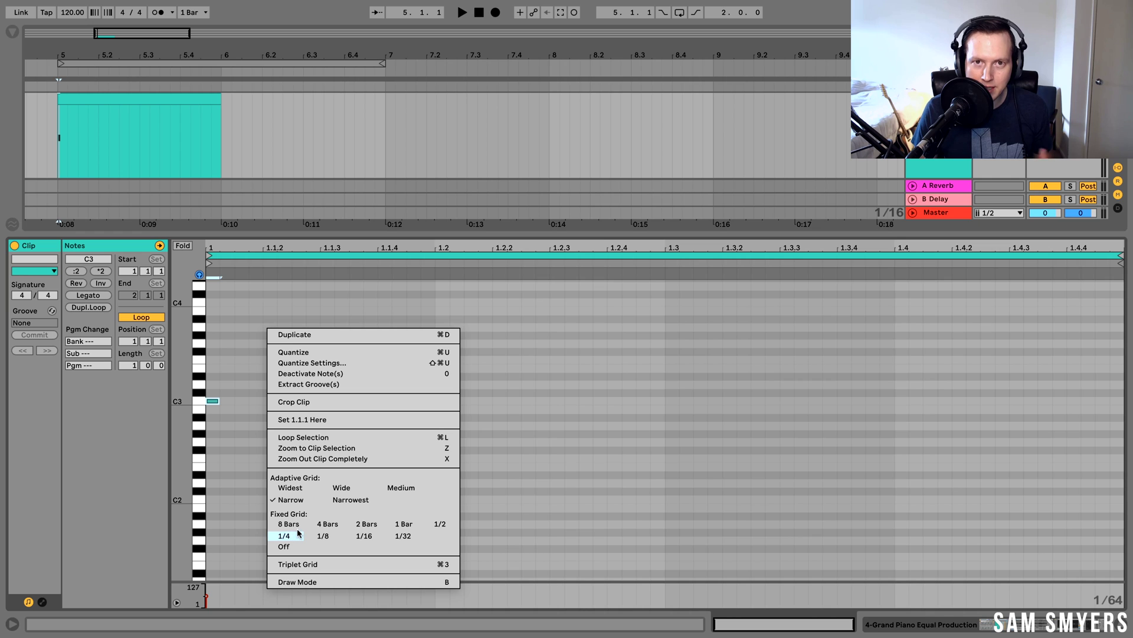
pyautogui.click(365, 536)
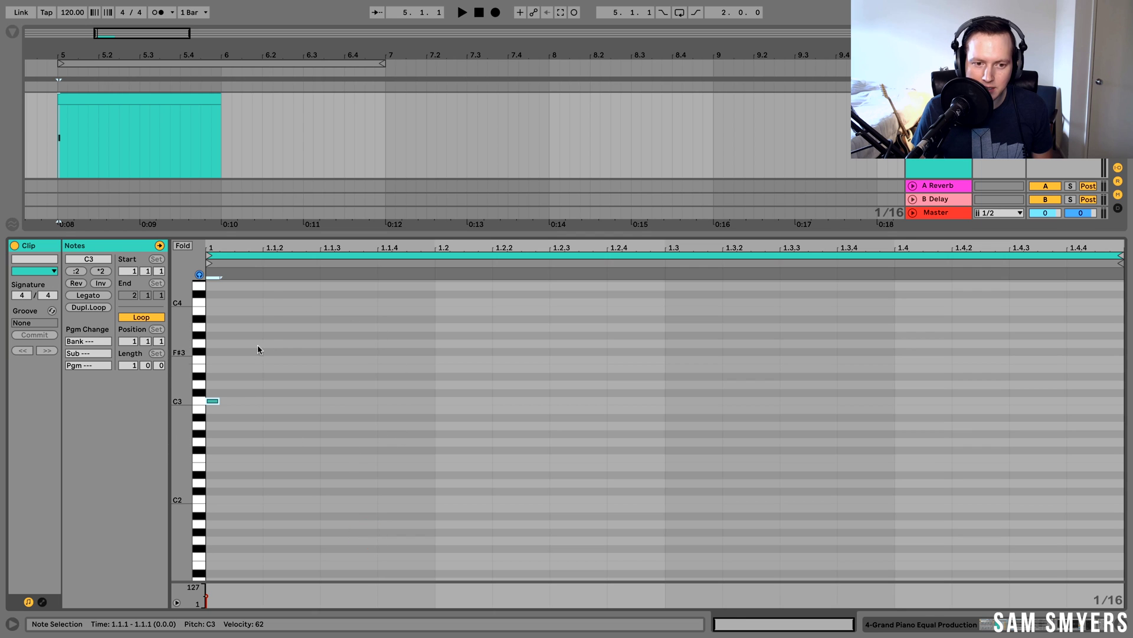
pyautogui.doubleClick(213, 401)
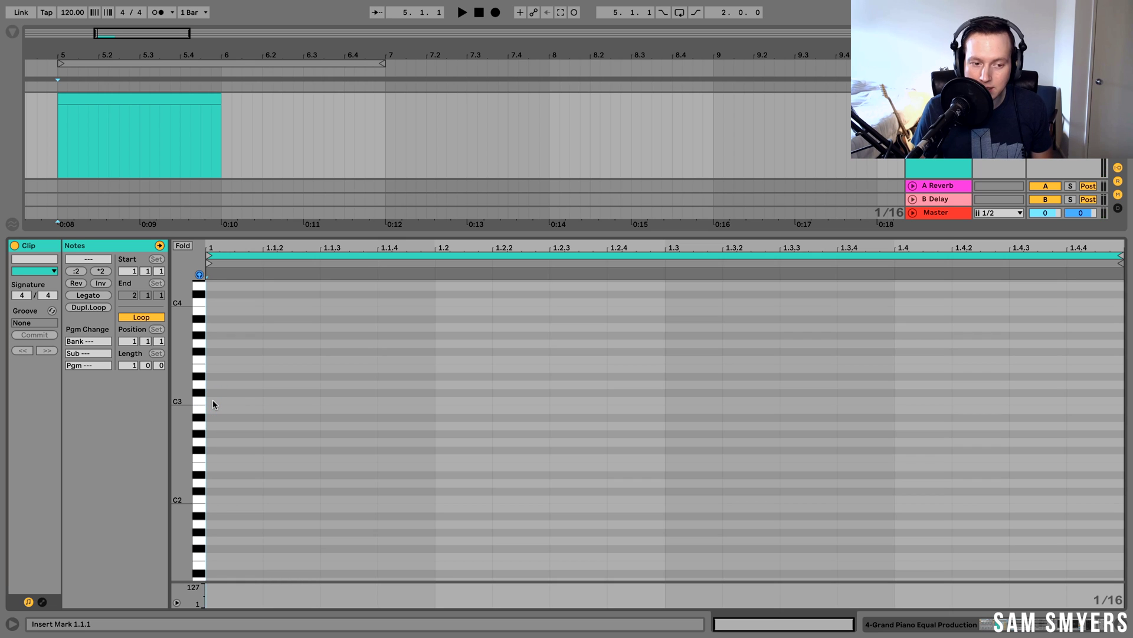
# Draw a C3 note at 1.1.1 and stretch its end out to beat 1.2
pyautogui.doubleClick(213, 401)
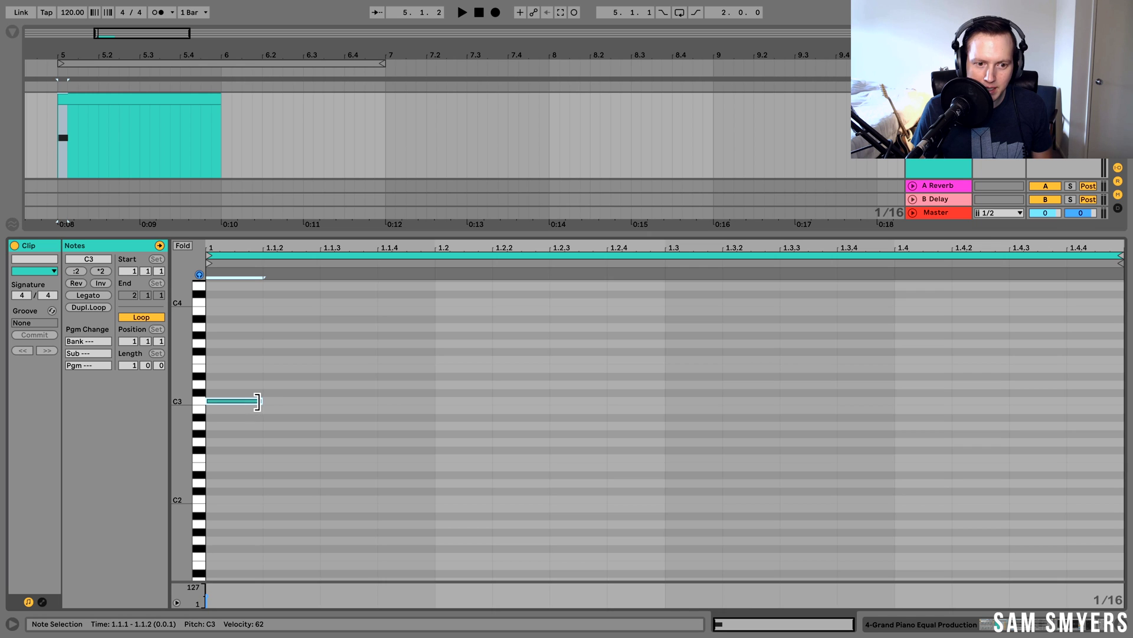
pyautogui.moveTo(260, 401); pyautogui.dragTo(435, 397)
pyautogui.press('super')
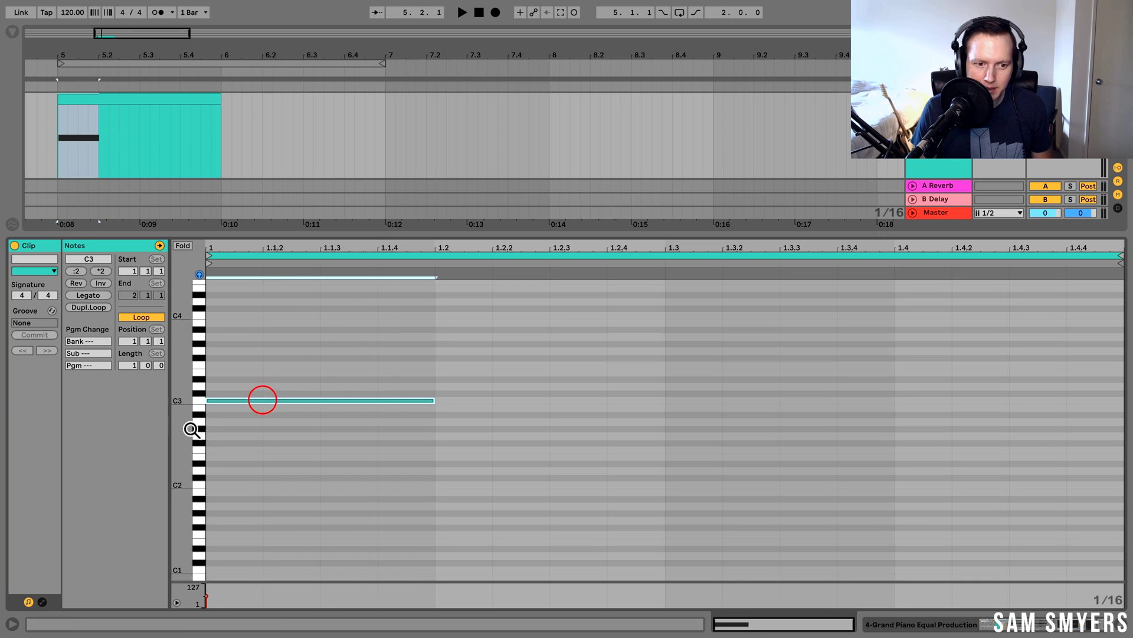
pyautogui.moveTo(177, 427); pyautogui.dragTo(177, 425)
pyautogui.click(435, 415)
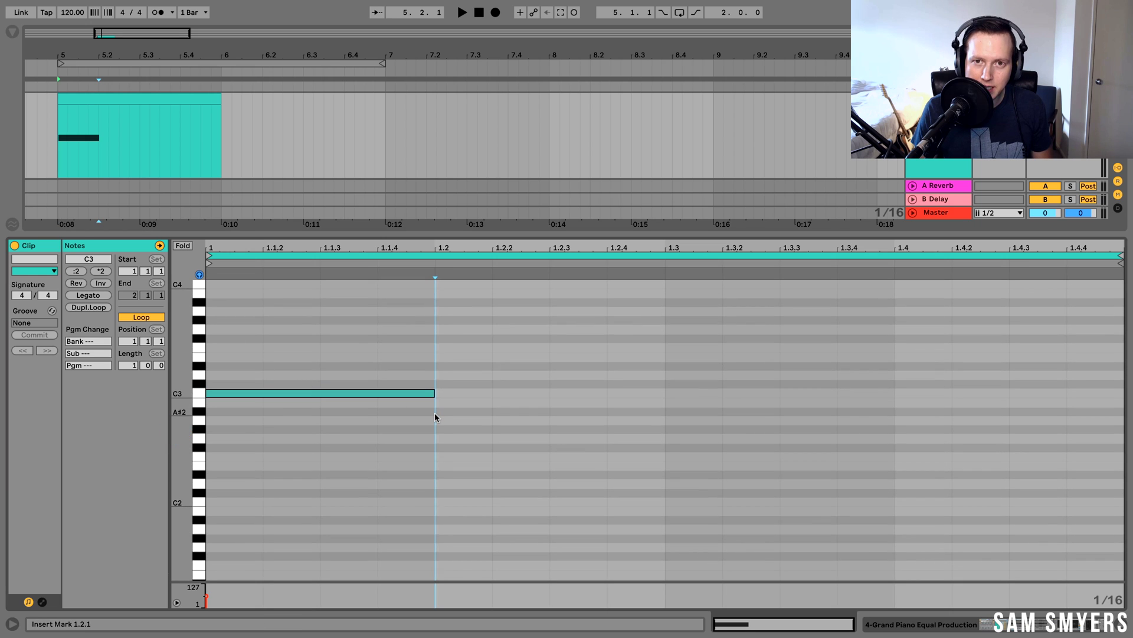
pyautogui.moveTo(435, 415); pyautogui.dragTo(199, 422)
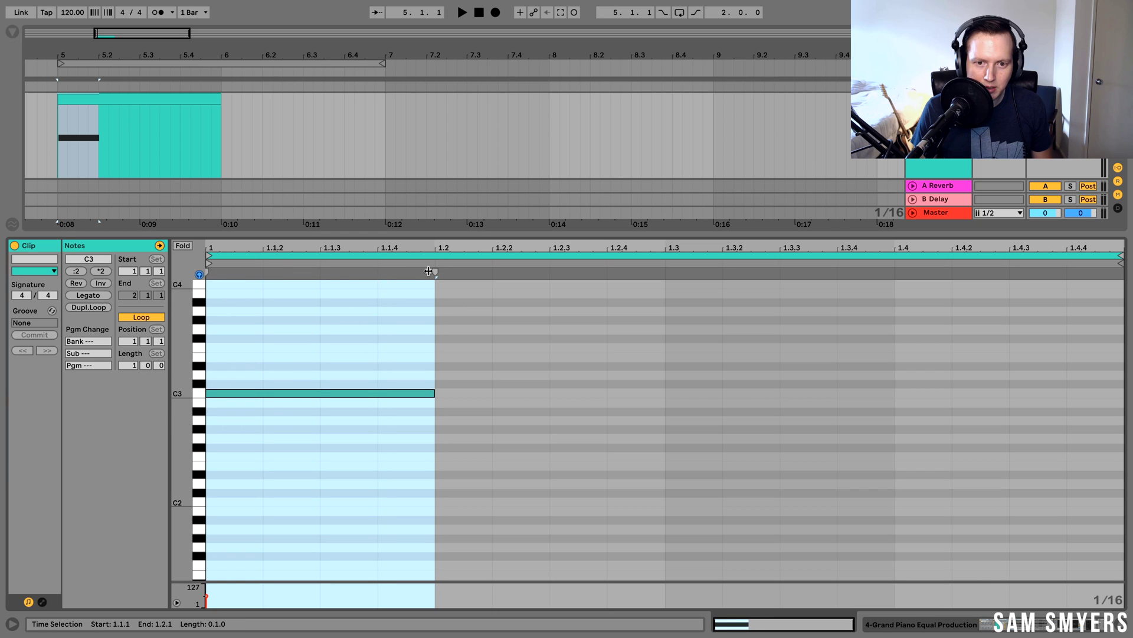
pyautogui.moveTo(434, 270)
pyautogui.mouseDown()
pyautogui.moveTo(644, 276)
pyautogui.moveTo(423, 289)
pyautogui.moveTo(665, 288)
pyautogui.moveTo(427, 294)
pyautogui.moveTo(665, 293)
pyautogui.mouseUp()
pyautogui.click(111, 96)
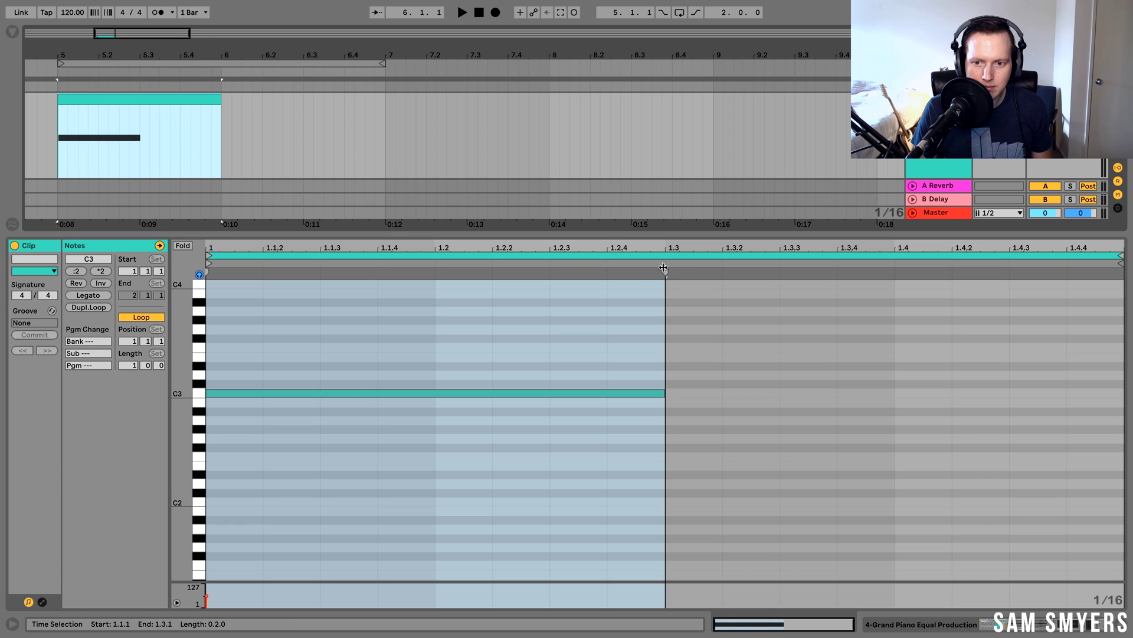
pyautogui.moveTo(662, 271)
pyautogui.mouseDown()
pyautogui.moveTo(435, 273)
pyautogui.moveTo(436, 285)
pyautogui.mouseUp()
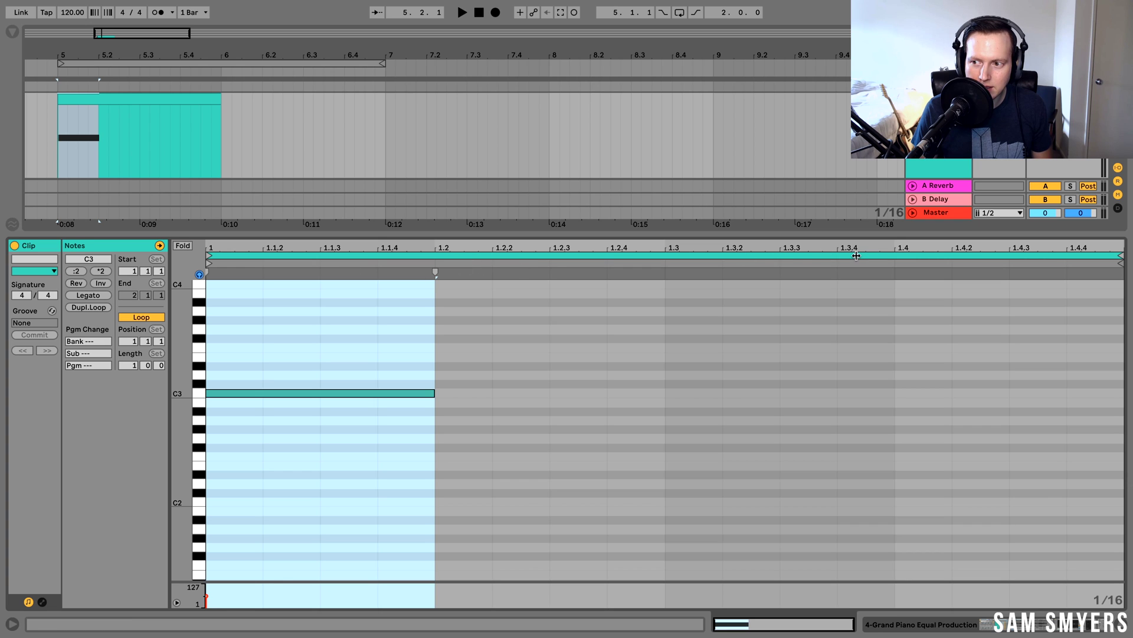
# Shorten the clip loop to end at 1.2 and trim the arrangement clip to 5.2
pyautogui.click(410, 255)
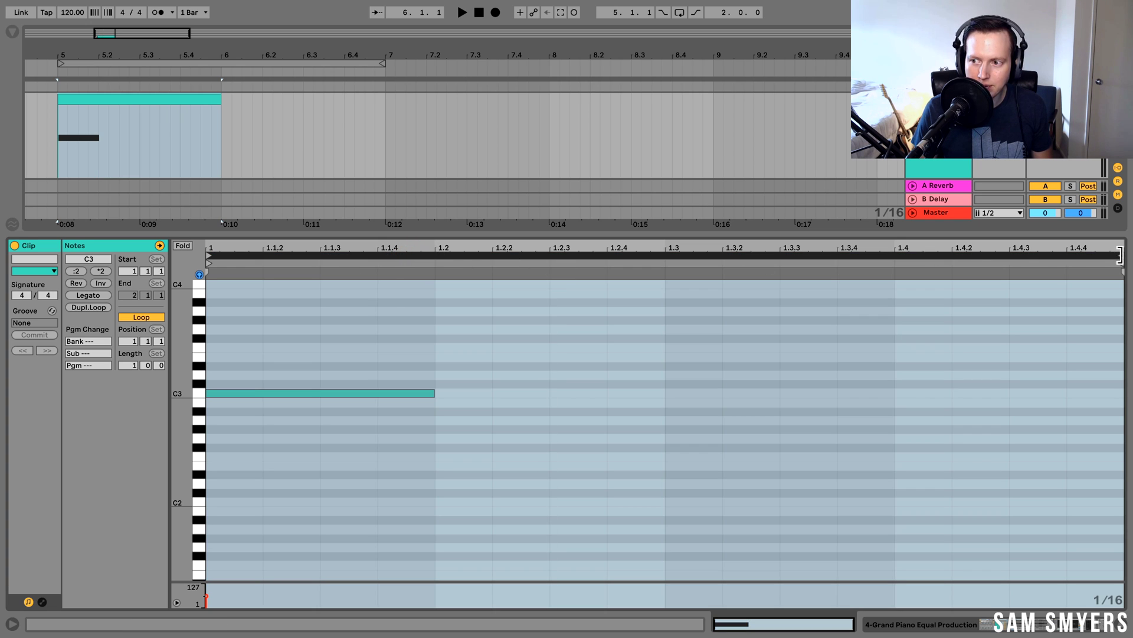
pyautogui.moveTo(1119, 255); pyautogui.dragTo(451, 252)
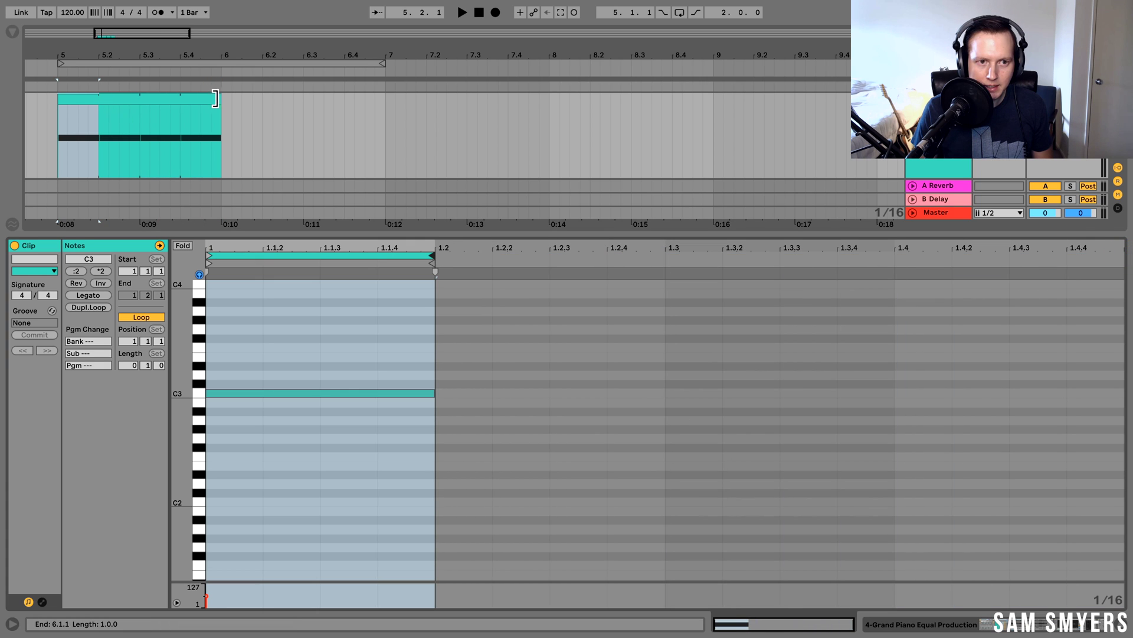
pyautogui.moveTo(217, 99); pyautogui.dragTo(99, 98)
pyautogui.click(83, 97)
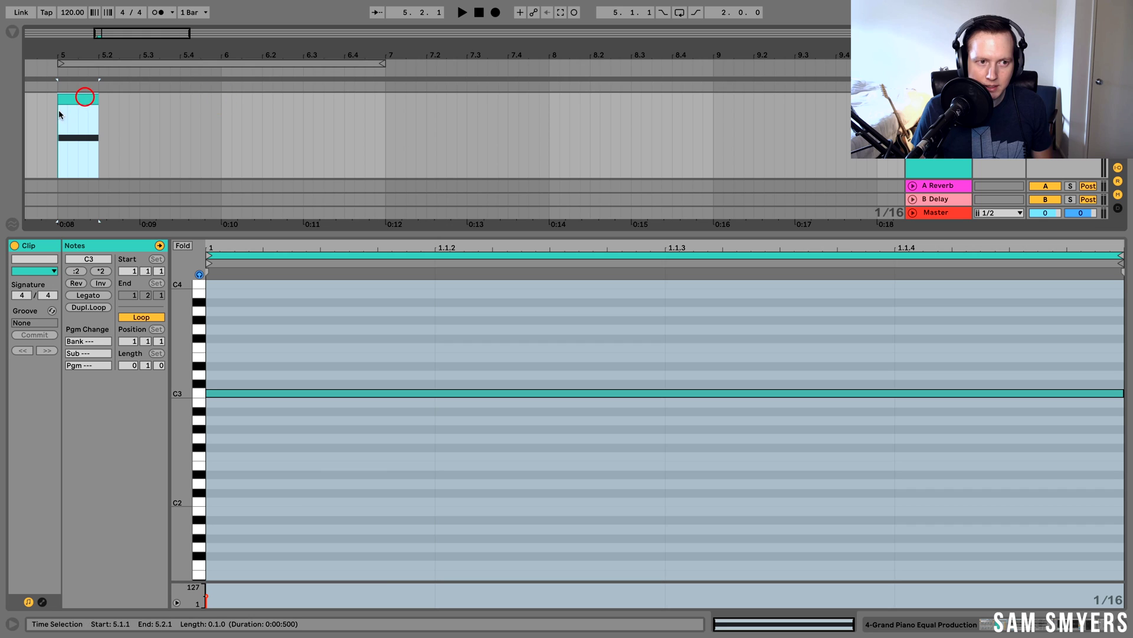
# With Loop on, extend the arrangement clip to bar 6 so the C3 note repeats four times
pyautogui.click(148, 319)
pyautogui.click(148, 320)
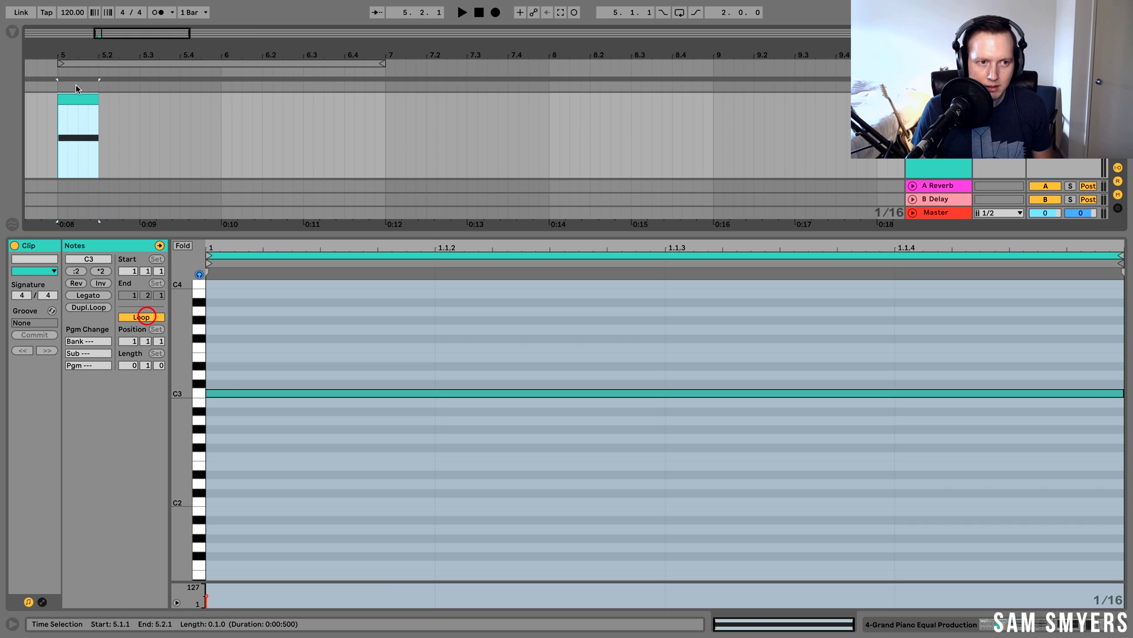
pyautogui.moveTo(94, 96); pyautogui.dragTo(222, 96)
pyautogui.click(69, 122)
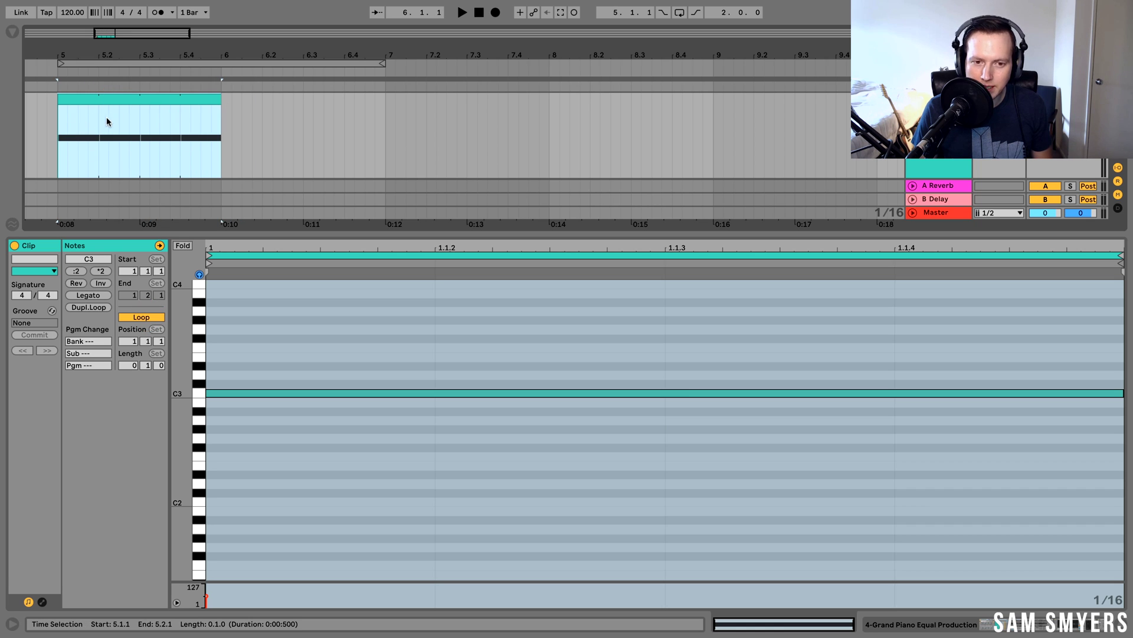
pyautogui.click(321, 242)
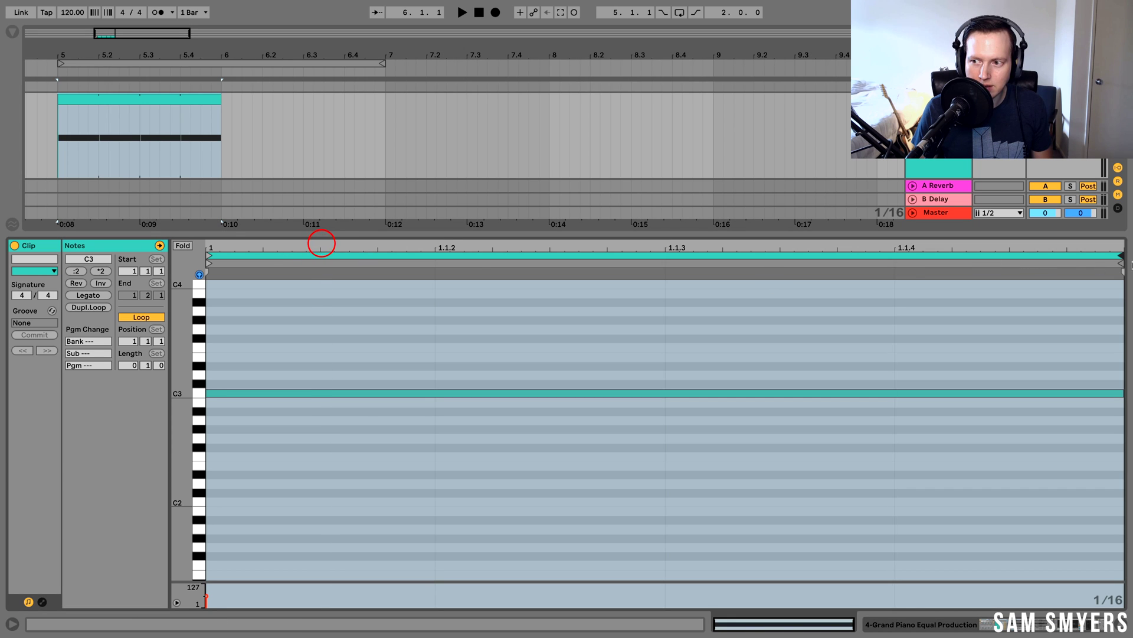
# Disable clip looping and adjust the arrangement clip's end at bar 6
pyautogui.click(142, 316)
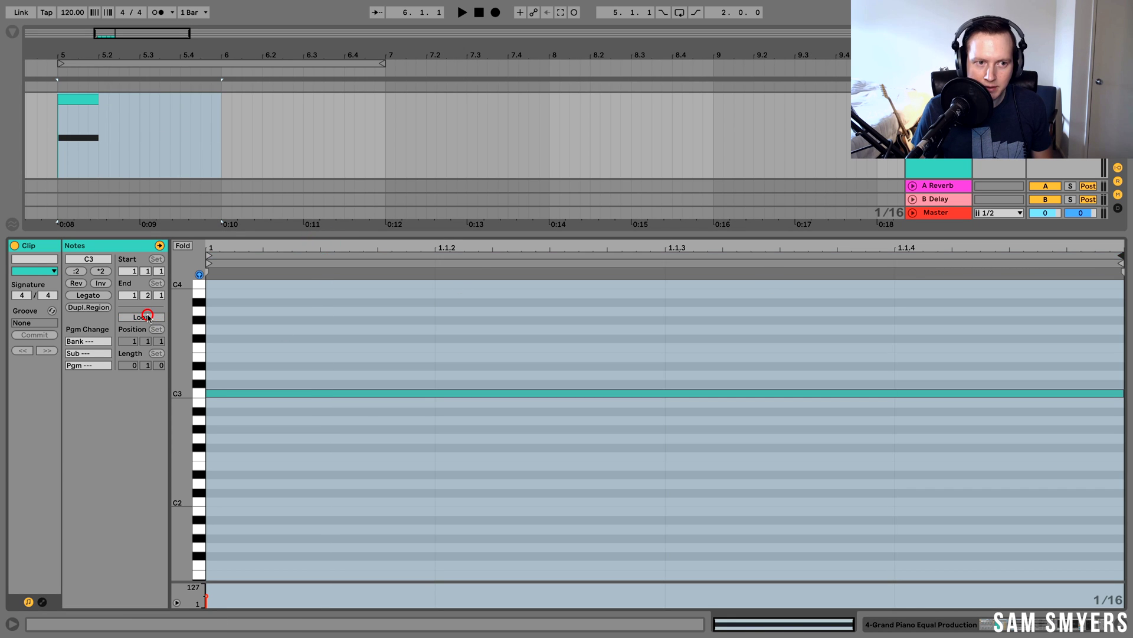
pyautogui.click(97, 97)
pyautogui.moveTo(222, 116)
pyautogui.mouseDown()
pyautogui.moveTo(240, 116)
pyautogui.moveTo(222, 116)
pyautogui.mouseUp()
# Transpose the C3 note up to E3 and by octaves, ending back on C3
pyautogui.click(281, 395)
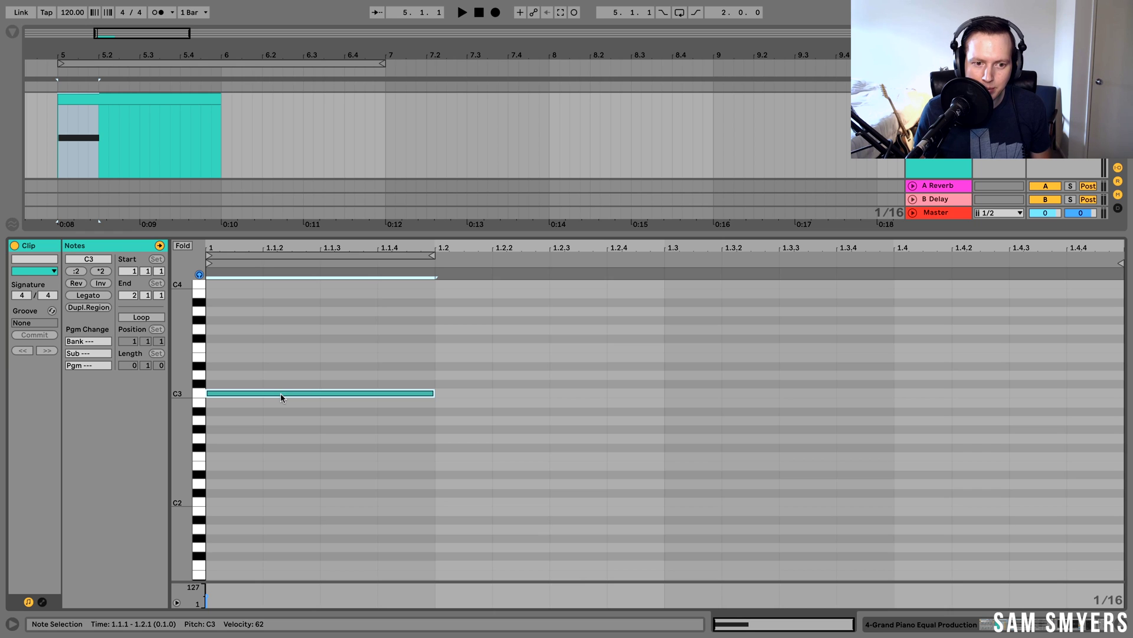
pyautogui.press('Up')
pyautogui.press('Up')
pyautogui.press('Up')
pyautogui.press('Up')
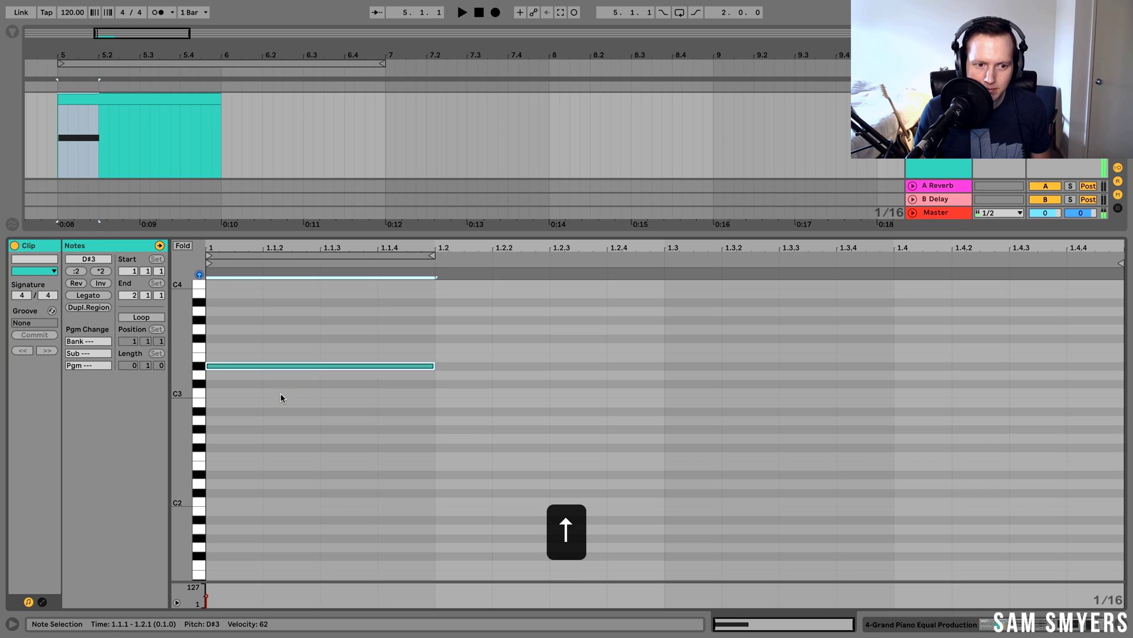
pyautogui.press('Down')
pyautogui.press('Down')
pyautogui.press('Down')
pyautogui.press('Down')
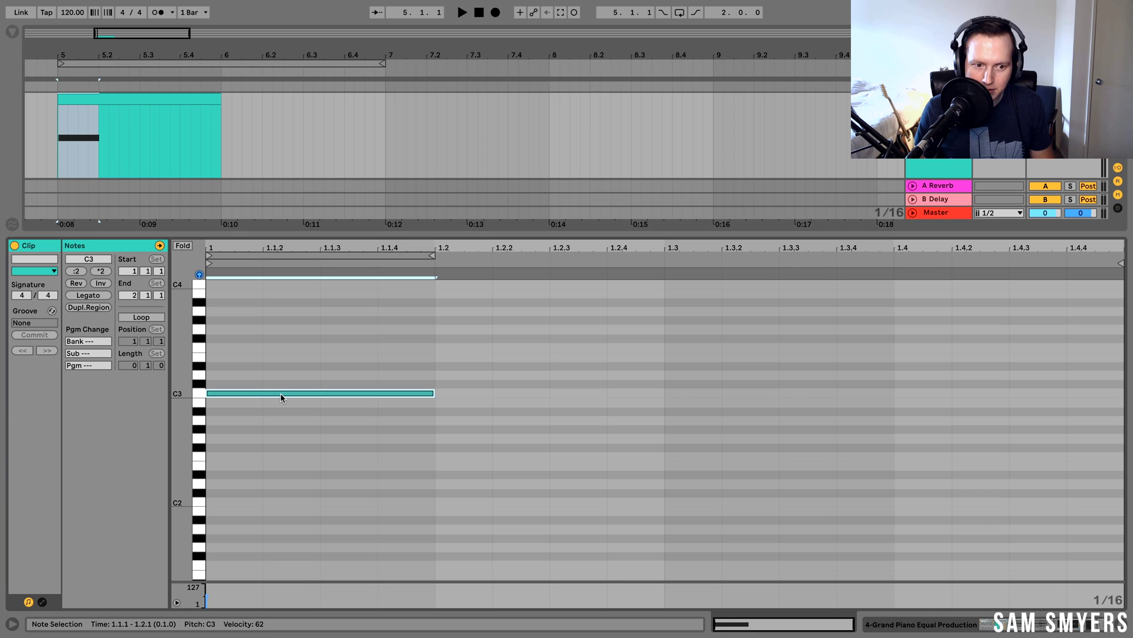
pyautogui.hotkey('shift', 'Down')
pyautogui.hotkey('shift', 'Up')
pyautogui.hotkey('shift', 'Up')
pyautogui.hotkey('shift', 'Down')
pyautogui.hotkey('shift', 'Down')
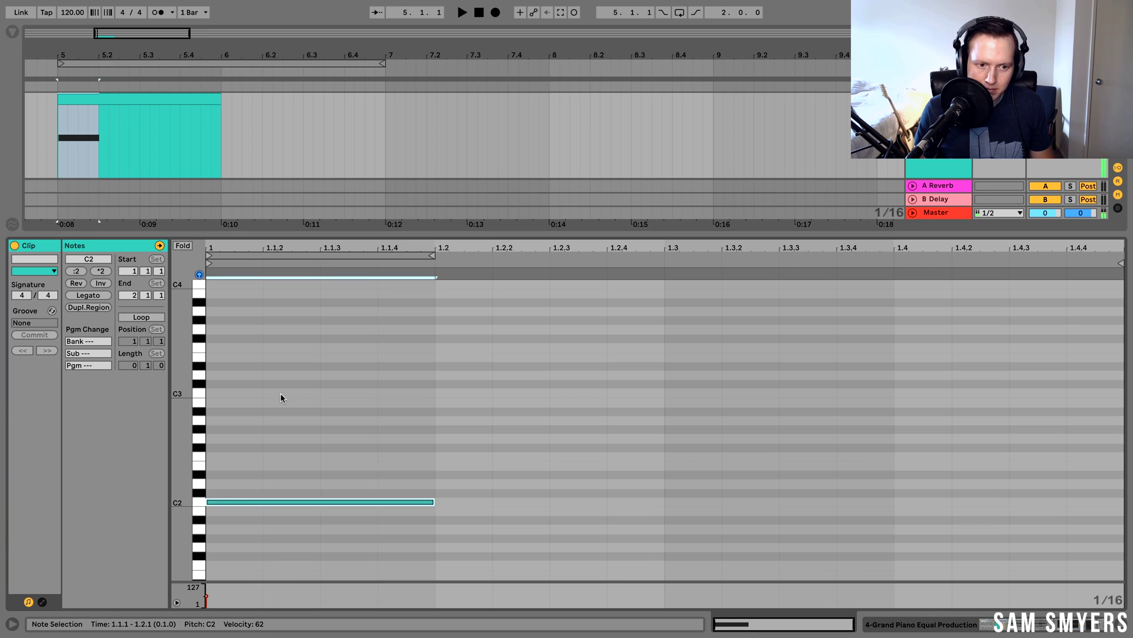
pyautogui.hotkey('shift', 'Up')
pyautogui.hotkey('shift', 'Up')
pyautogui.hotkey('shift', 'Down')
pyautogui.hotkey('shift', 'Down')
pyautogui.hotkey('shift', 'Up')
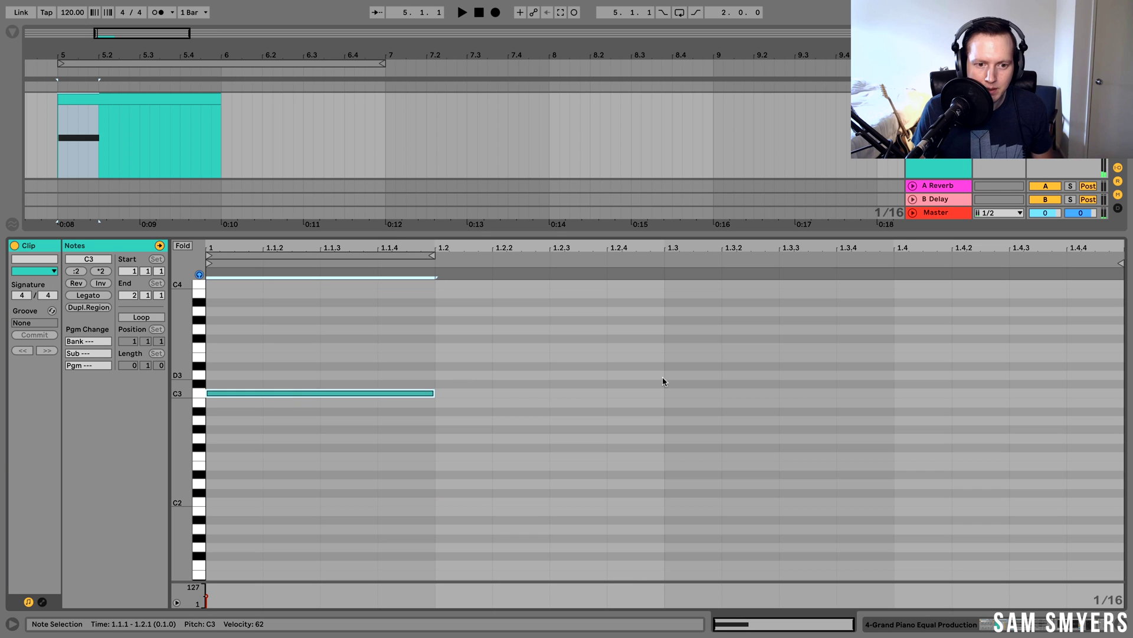
# Copy the C3 note up to E3 and G3 to form a C major triad, then play it
pyautogui.scroll(1, 391, 427)
pyautogui.scroll(1, 417, 437)
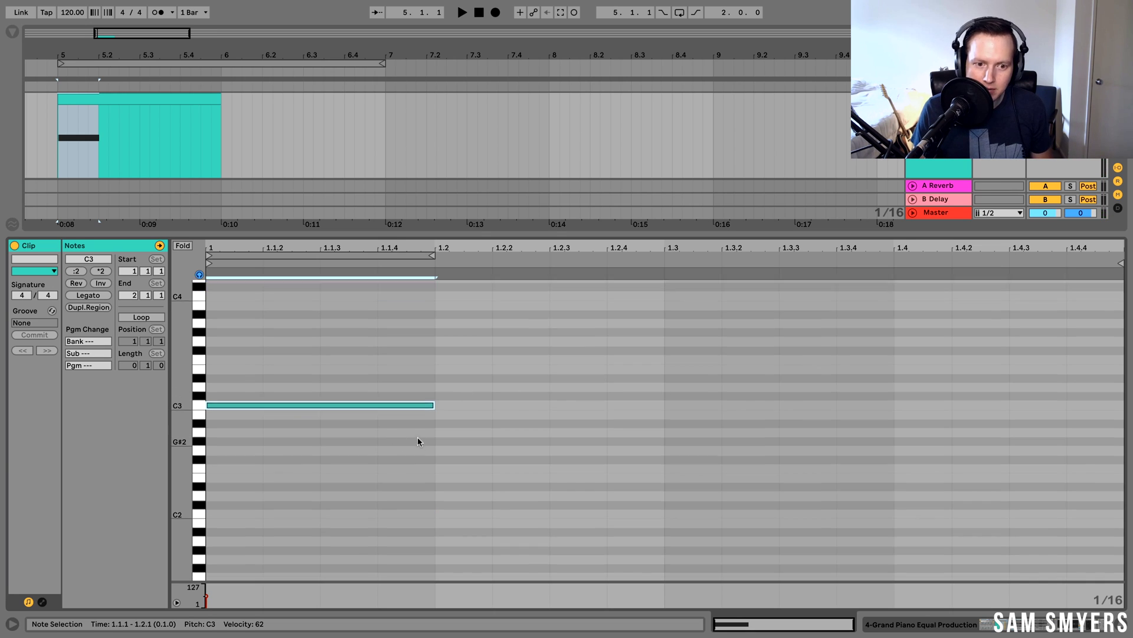
pyautogui.doubleClick(215, 366)
pyautogui.moveTo(263, 368); pyautogui.dragTo(424, 372)
pyautogui.doubleClick(343, 369)
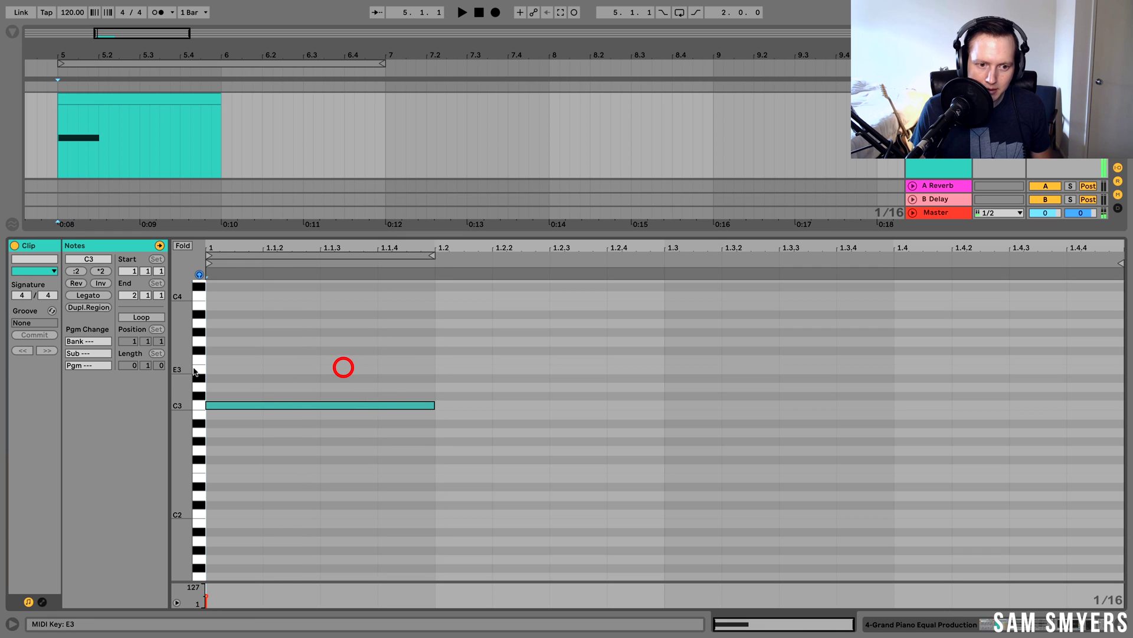
pyautogui.click(263, 406)
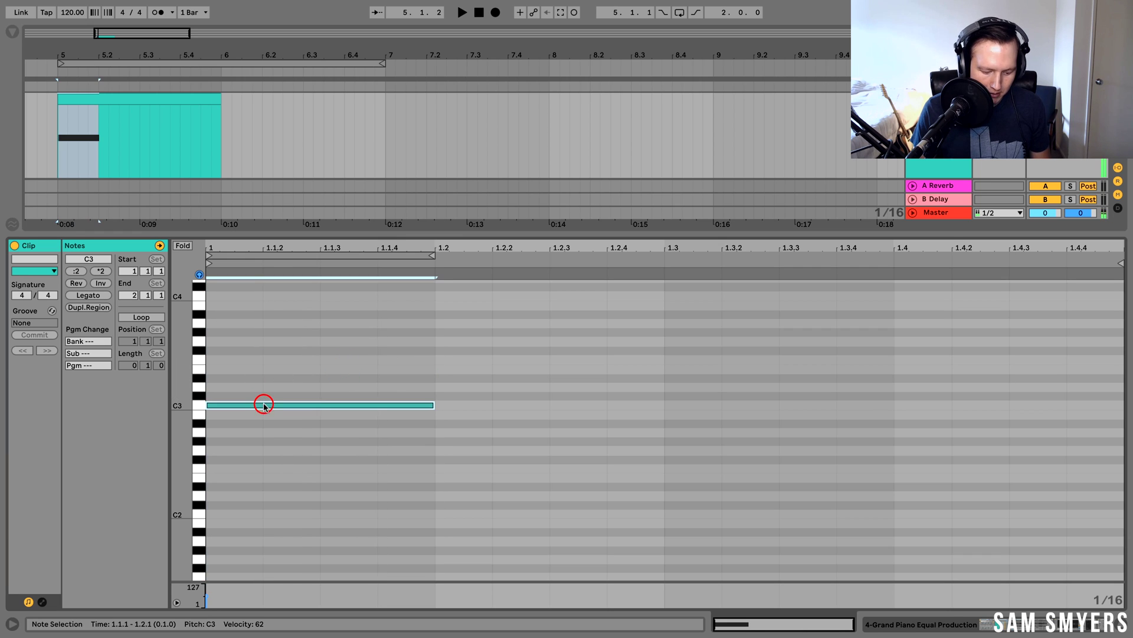
pyautogui.press('alt')
pyautogui.moveTo(263, 405); pyautogui.dragTo(263, 371)
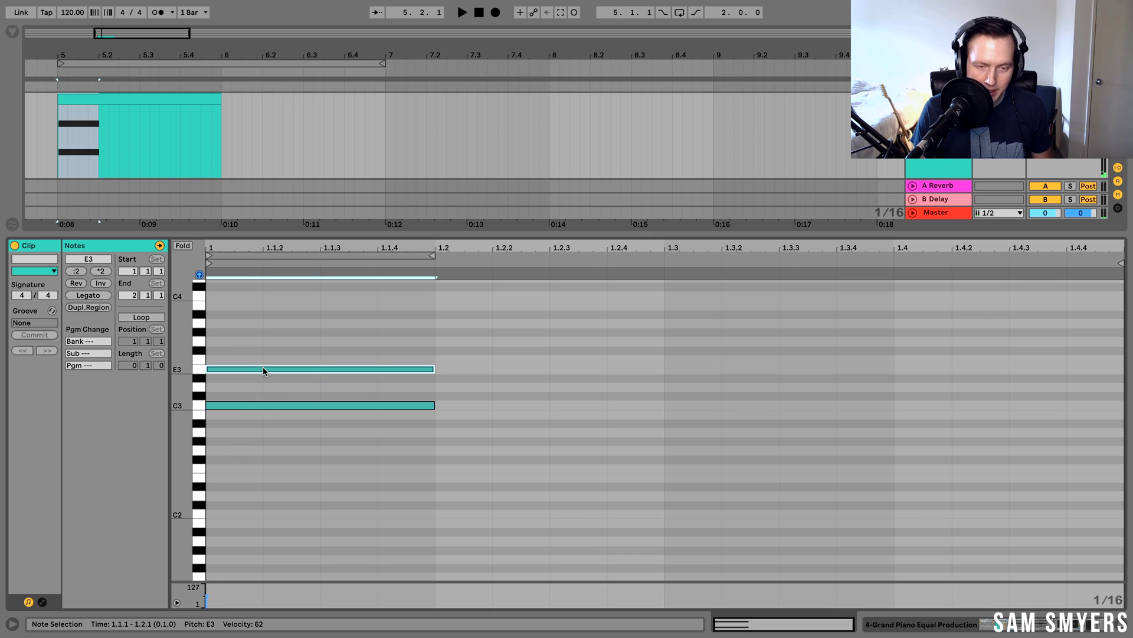
pyautogui.moveTo(263, 368); pyautogui.dragTo(262, 341)
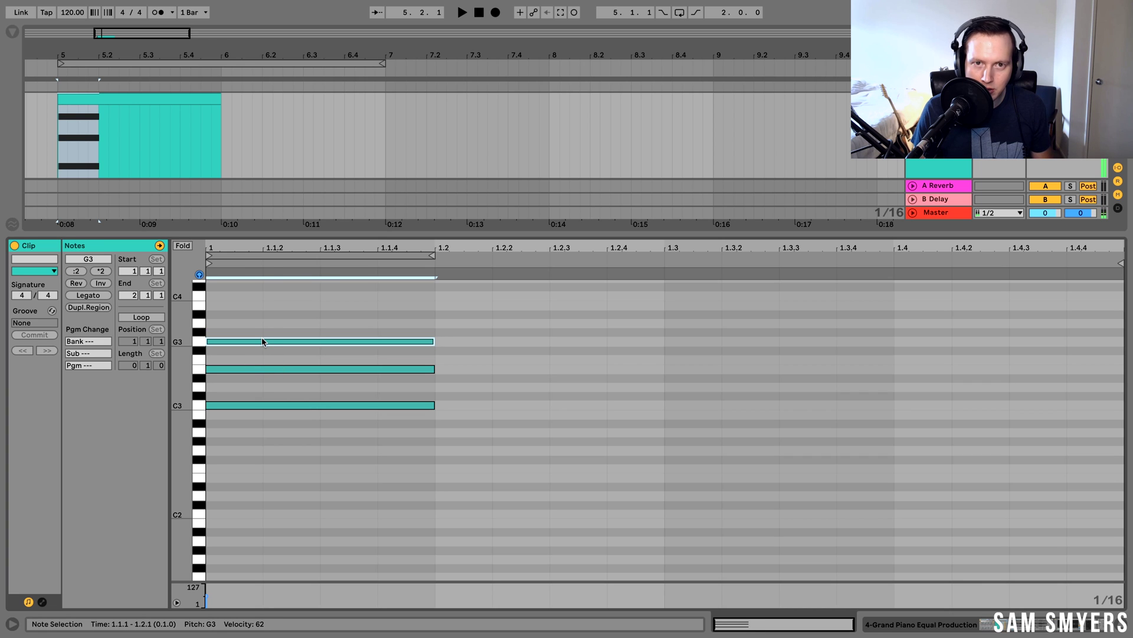
pyautogui.press('space')
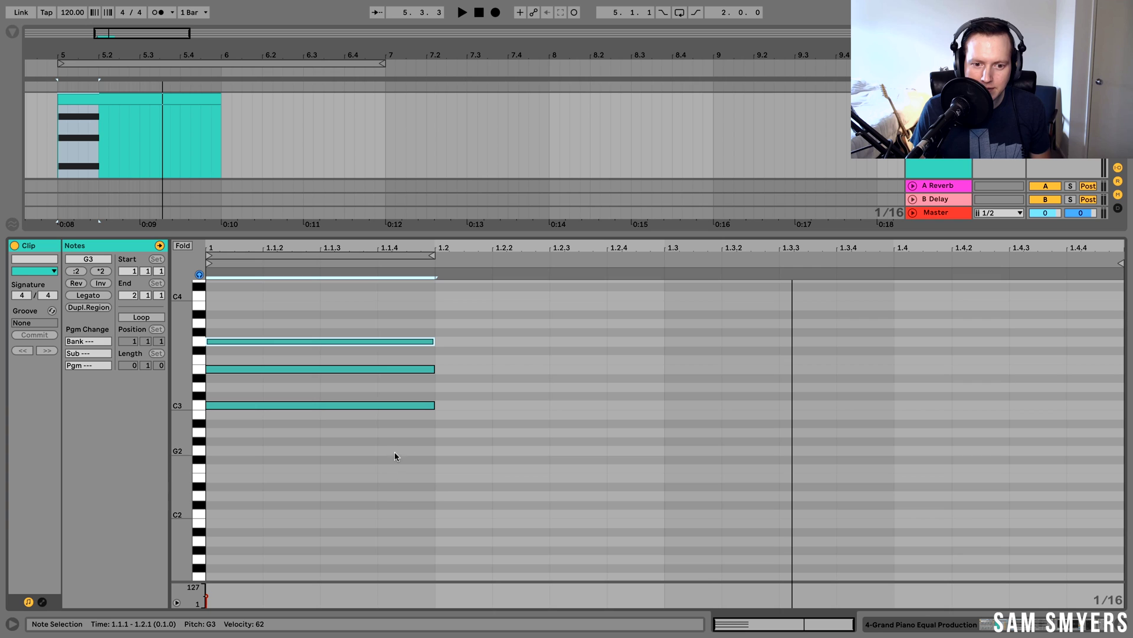
# Copy the chord onto beat two and lower its middle note to G3, making E3–G3–B3
pyautogui.moveTo(403, 466); pyautogui.dragTo(385, 316)
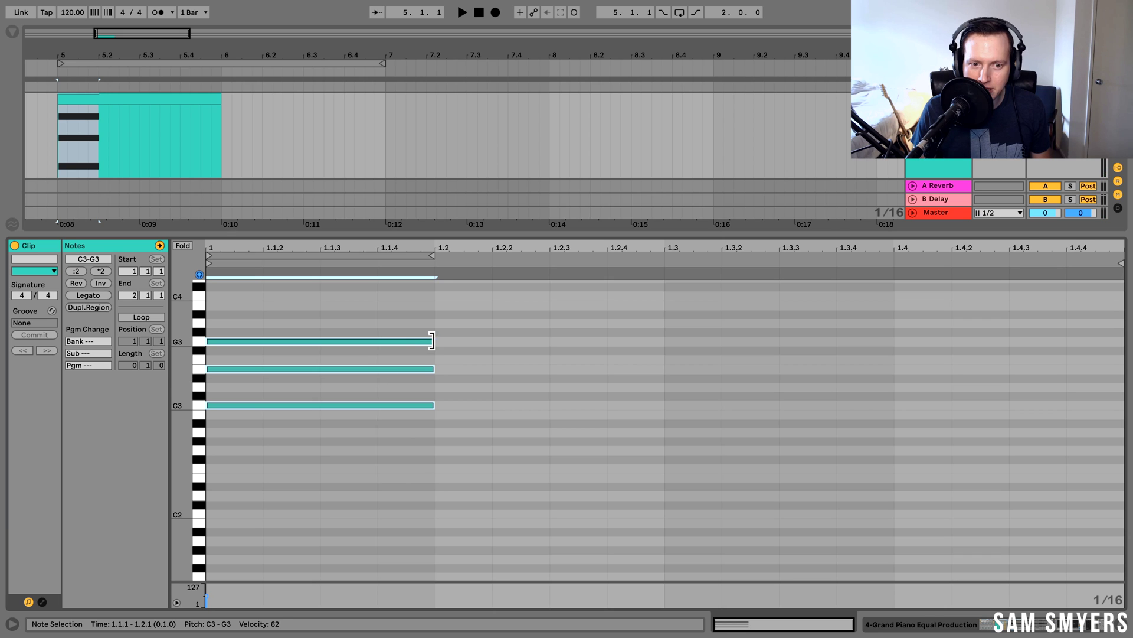
pyautogui.moveTo(432, 340)
pyautogui.mouseDown()
pyautogui.moveTo(317, 339)
pyautogui.moveTo(429, 341)
pyautogui.mouseUp()
pyautogui.scroll(3, 333, 469)
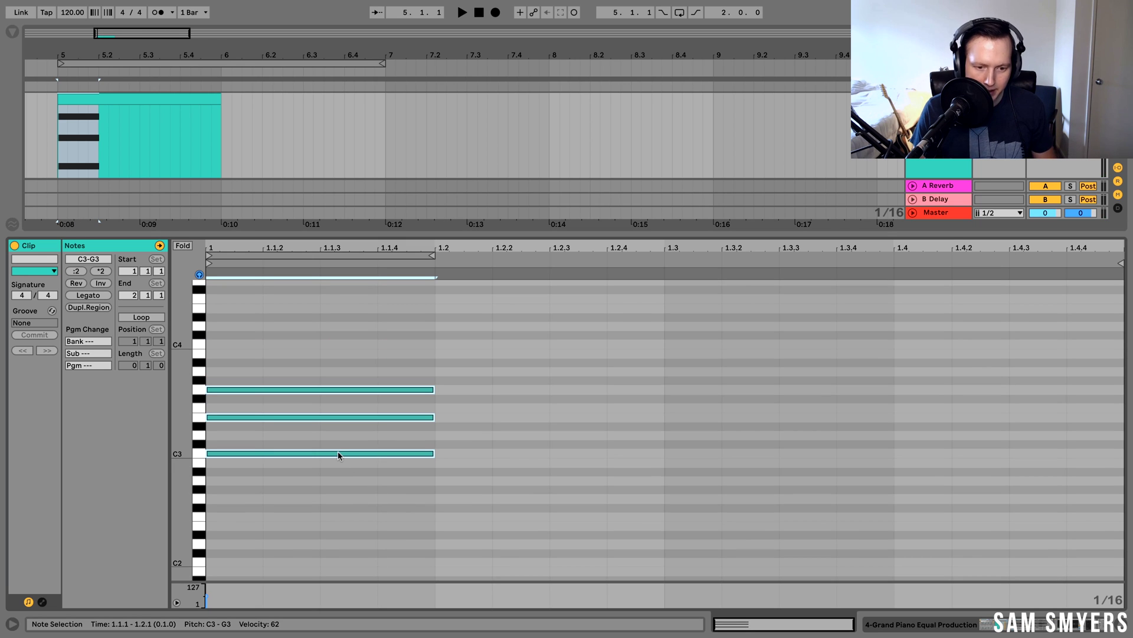
pyautogui.moveTo(287, 455); pyautogui.dragTo(522, 418)
pyautogui.click(481, 399)
pyautogui.click(472, 379)
pyautogui.press('Down')
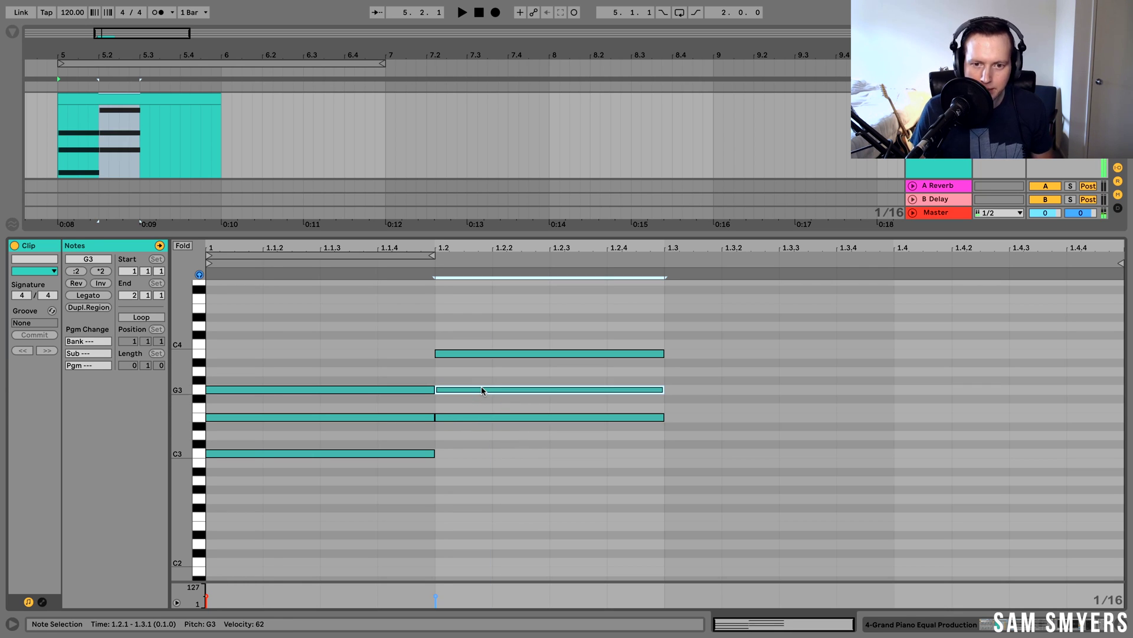
pyautogui.press('space')
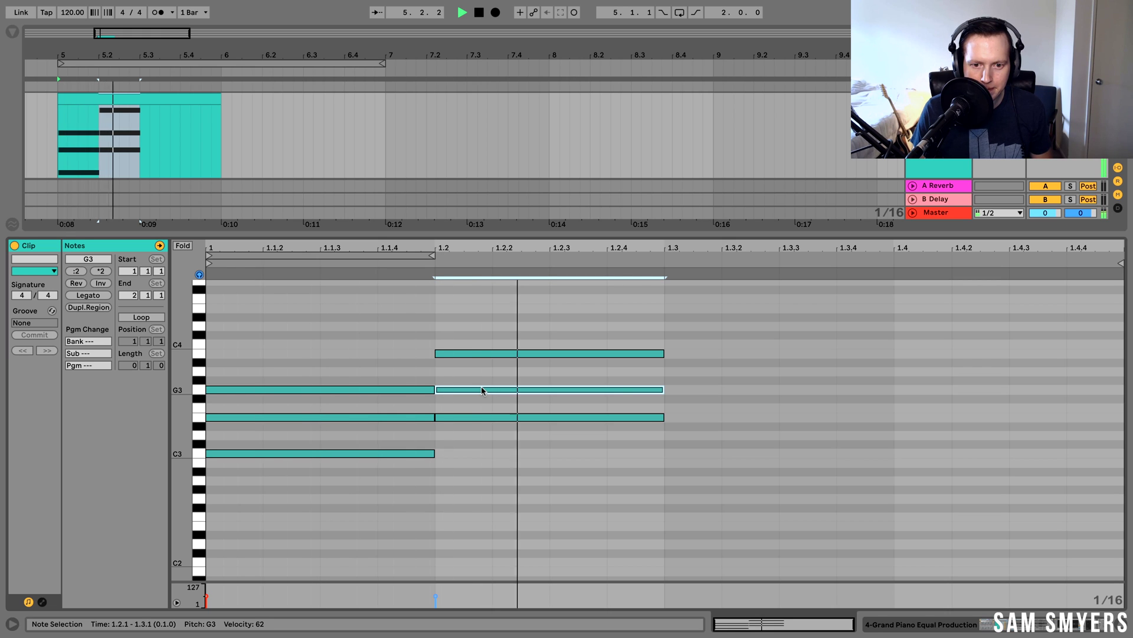
# Copy the second chord down to D3–F3–A3 on beat three and play the progression
pyautogui.click(548, 463)
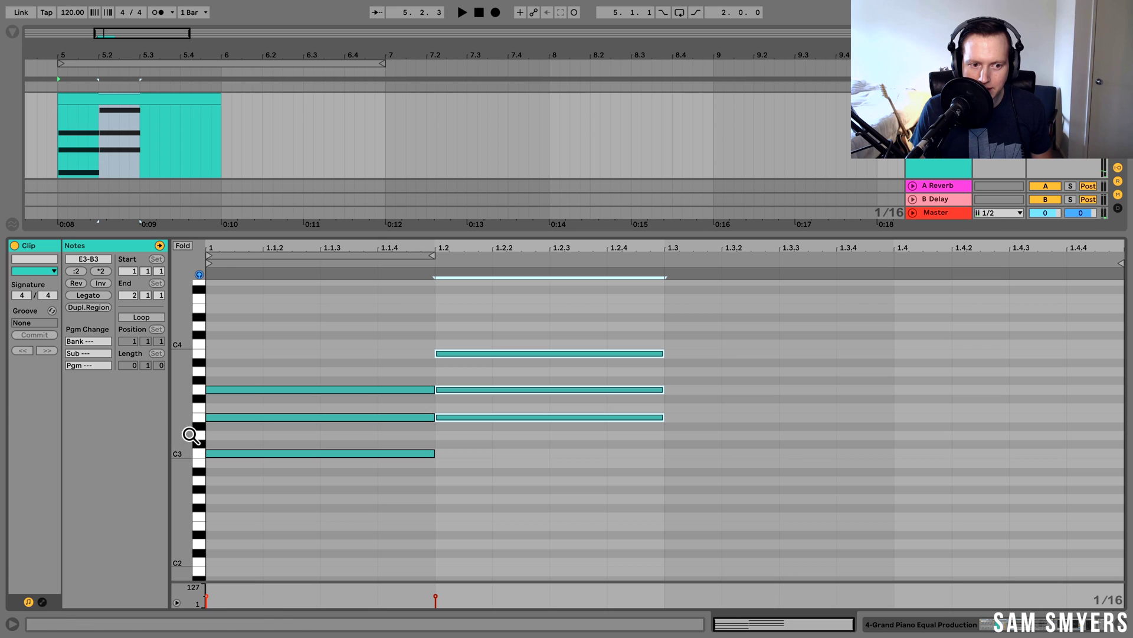
pyautogui.moveTo(186, 435); pyautogui.dragTo(437, 435)
pyautogui.click(473, 412)
pyautogui.click(492, 456)
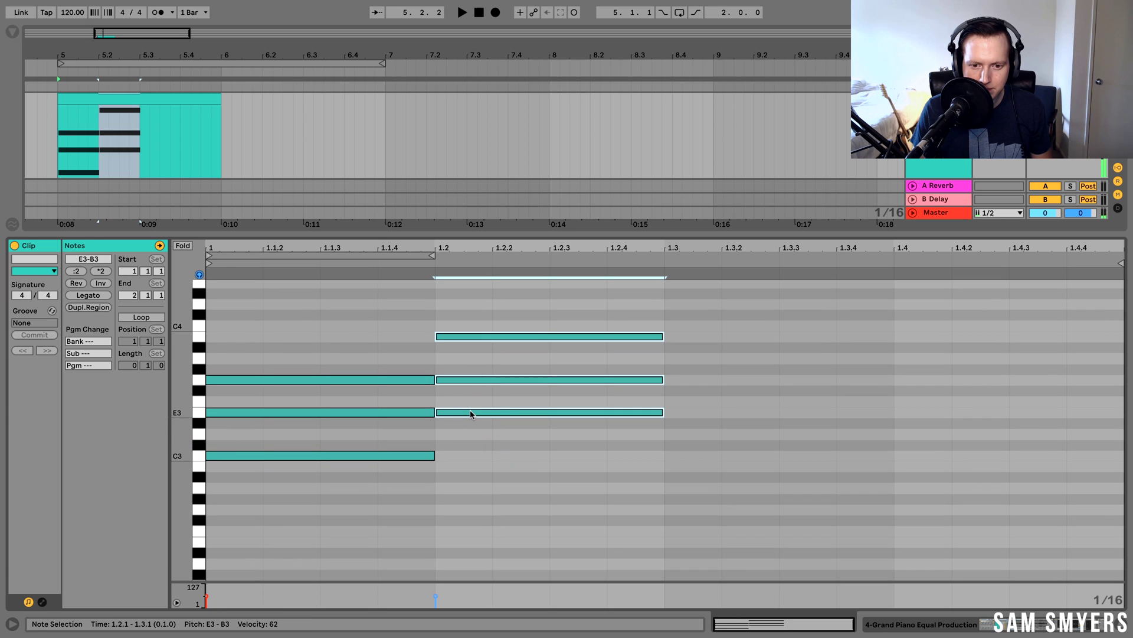
pyautogui.moveTo(470, 410); pyautogui.dragTo(700, 435)
pyautogui.click(696, 412)
pyautogui.press('space')
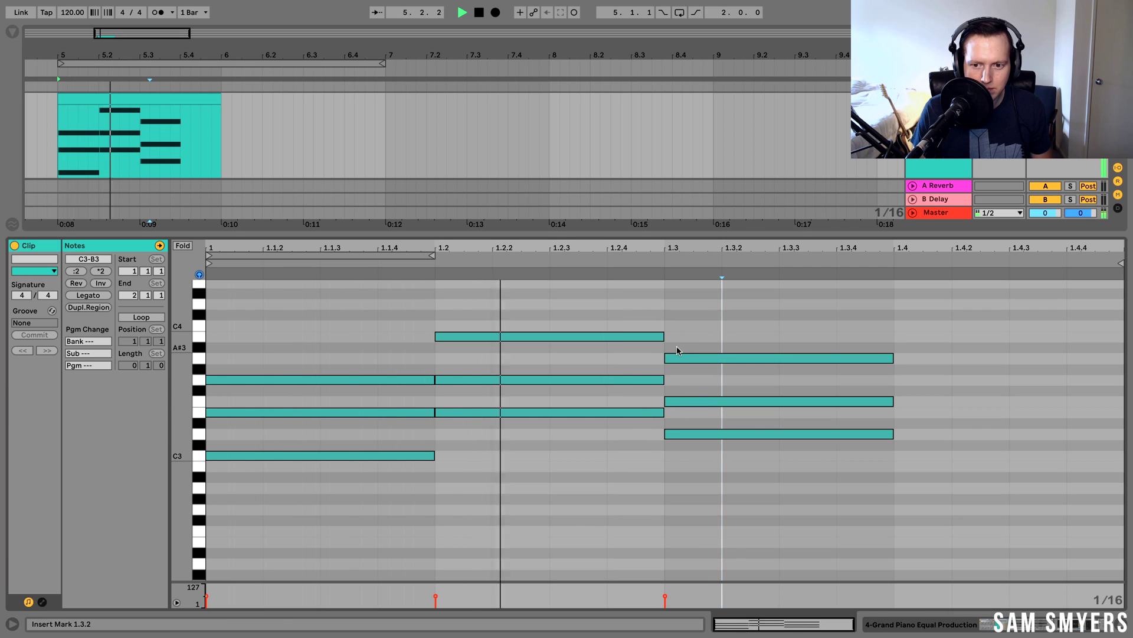
pyautogui.press('space')
# Stretch the D3–F3–A3 chord to hold until the end of the bar
pyautogui.moveTo(893, 487); pyautogui.dragTo(891, 360)
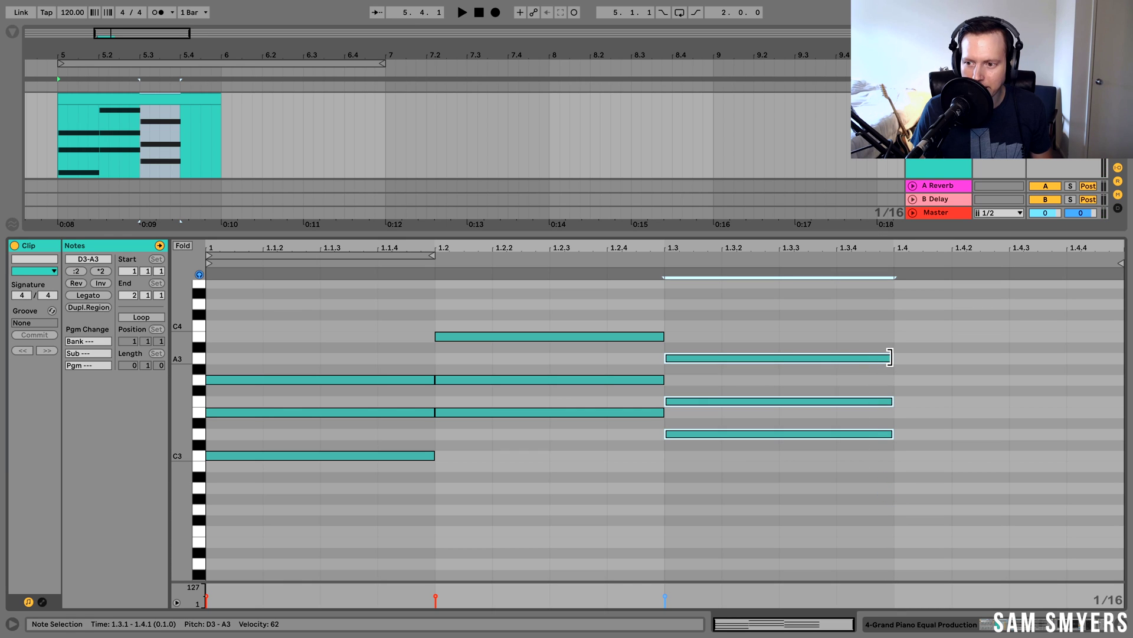
pyautogui.moveTo(891, 358); pyautogui.dragTo(1123, 357)
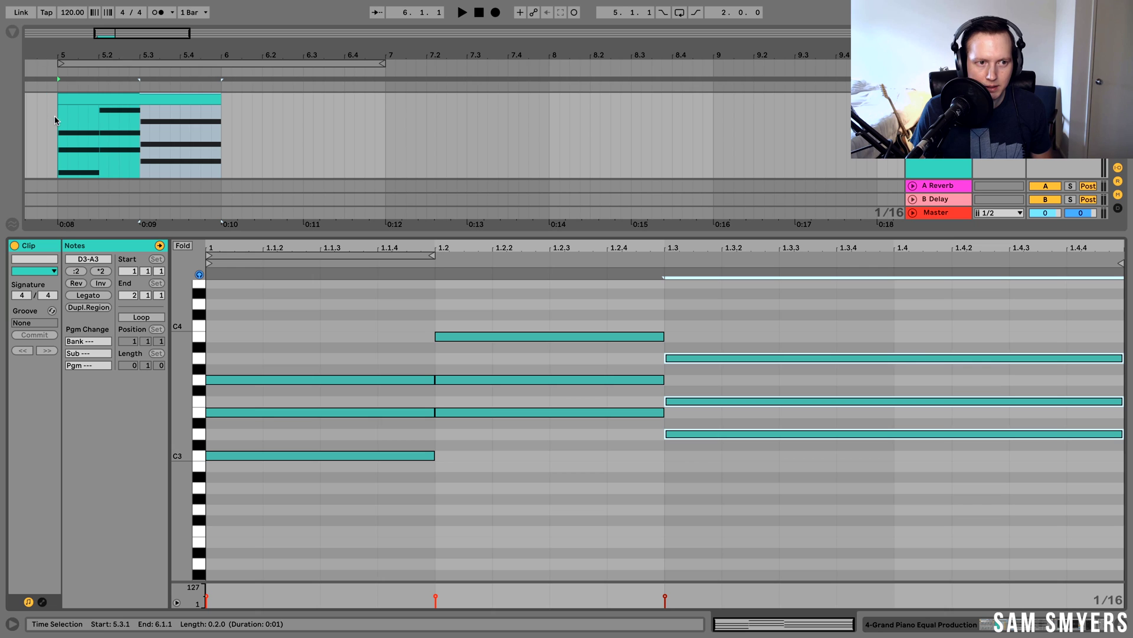
pyautogui.moveTo(54, 118); pyautogui.dragTo(222, 122)
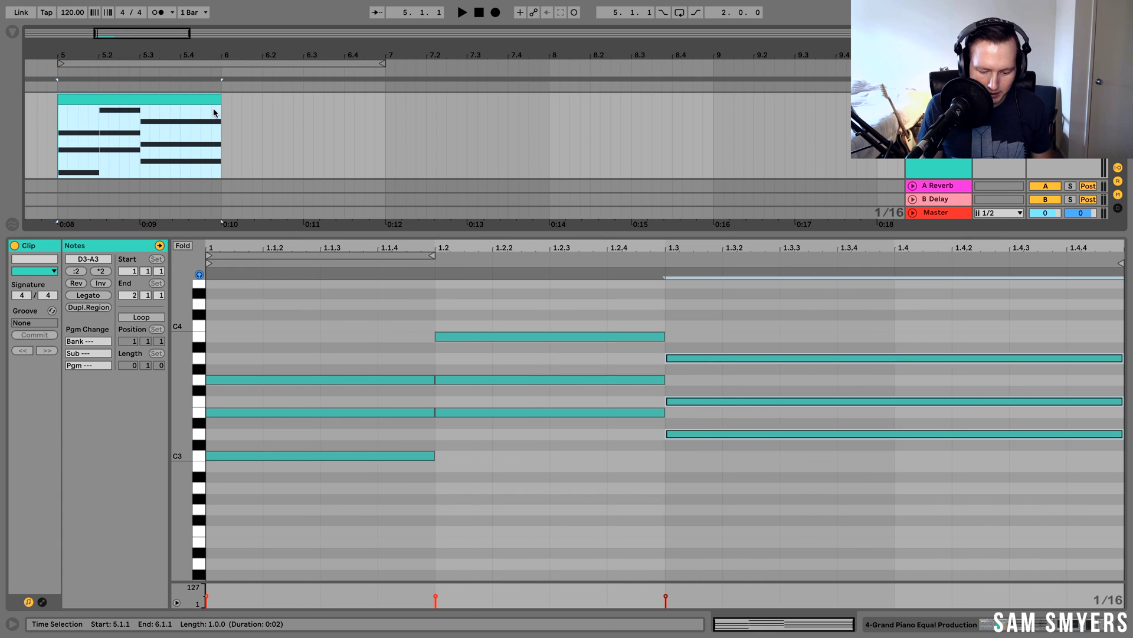
# Loop the clip's one bar, play it, and remove the chords after beat one
pyautogui.press('super+l')
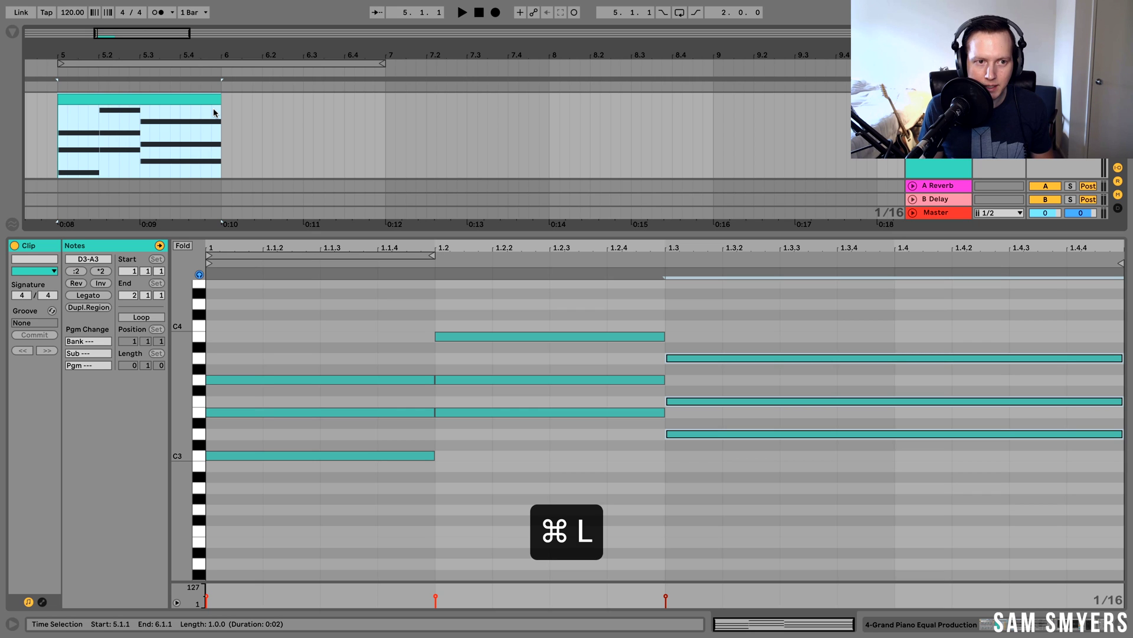
pyautogui.press('space')
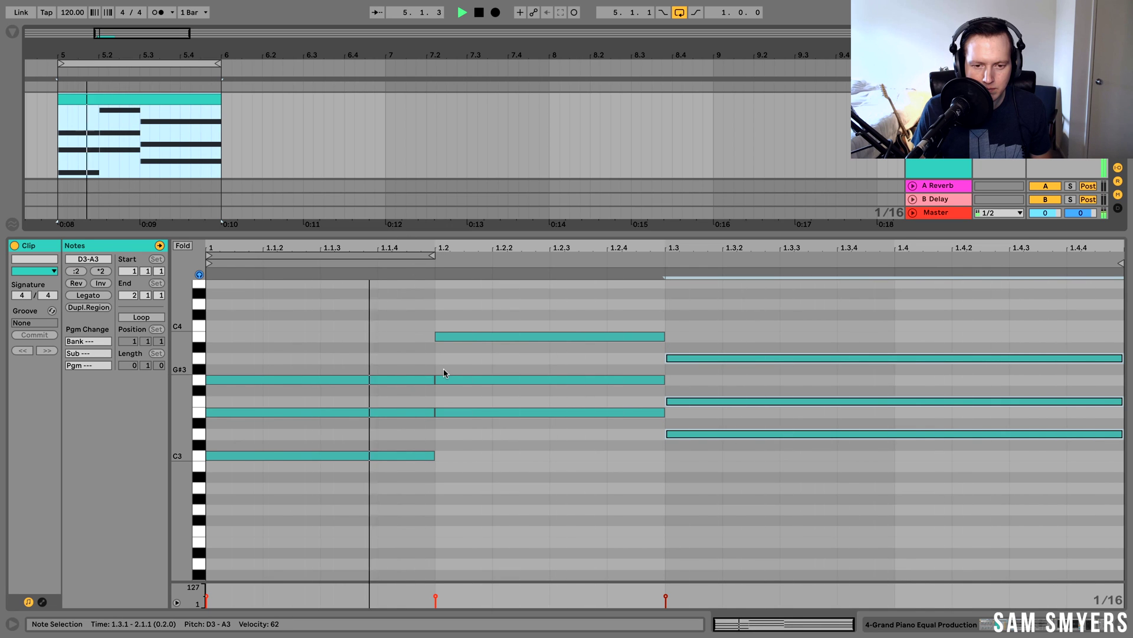
pyautogui.click(560, 494)
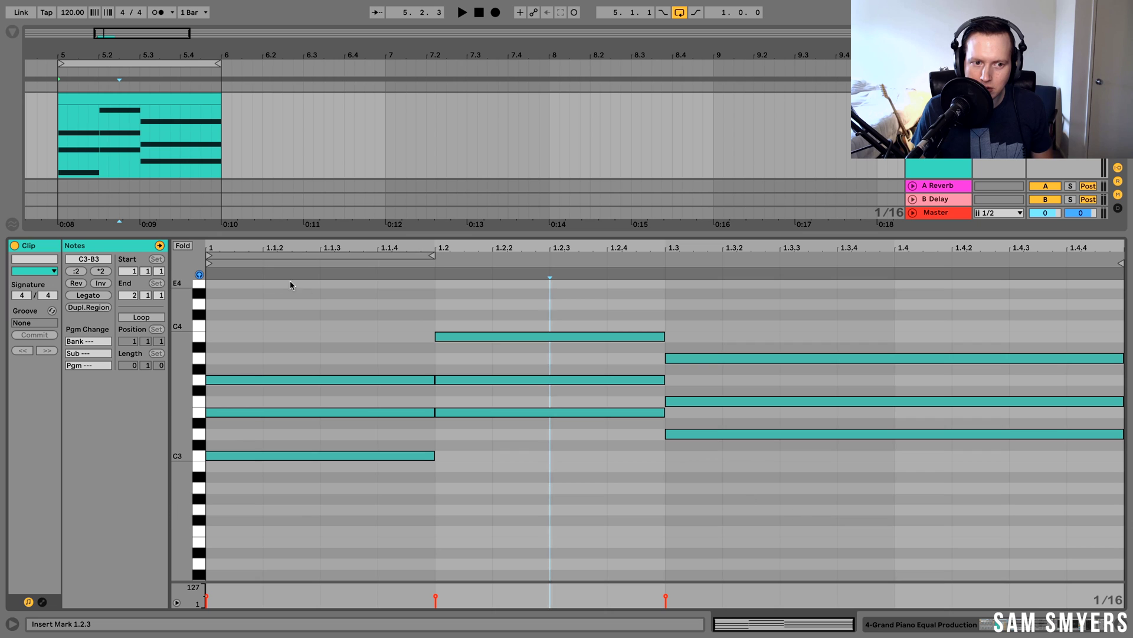
pyautogui.click(756, 497)
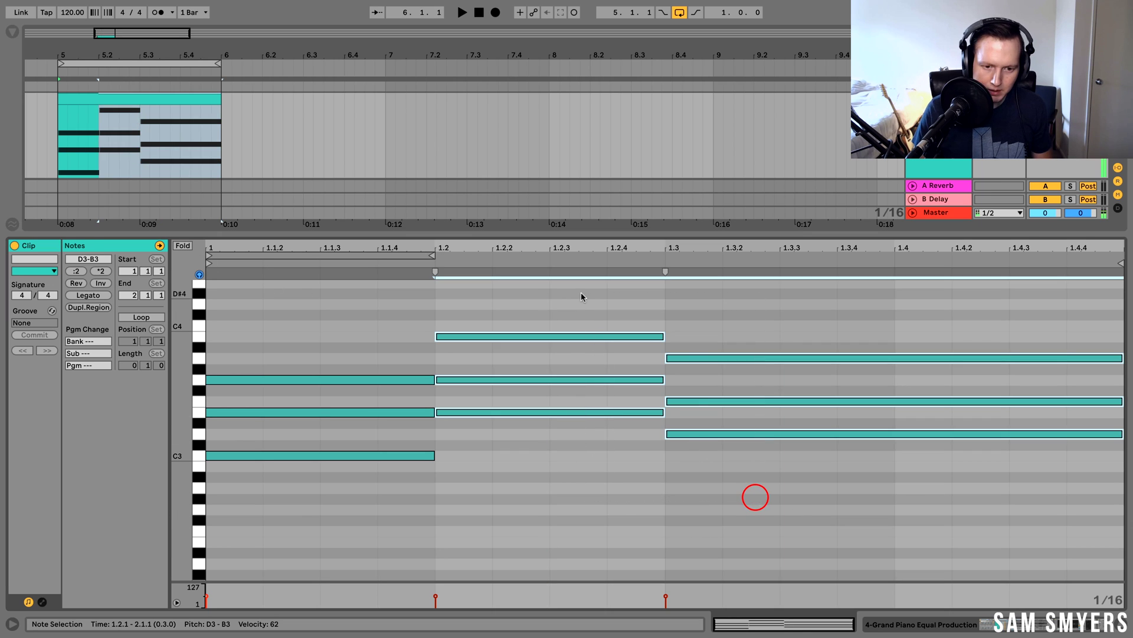
pyautogui.hotkey('ctrl', 'z')
# Duplicate the C3–E3–G3 chord onto beat two with Cmd+D, then delete the copy
pyautogui.moveTo(349, 522); pyautogui.dragTo(350, 316)
pyautogui.press('super+d')
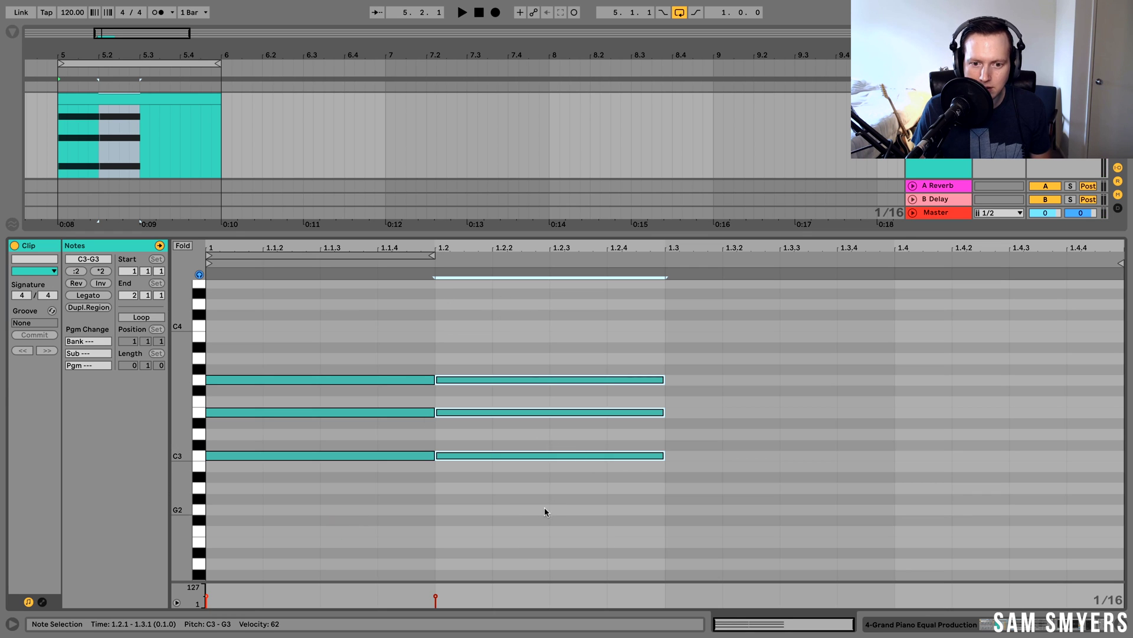
pyautogui.moveTo(528, 508); pyautogui.dragTo(523, 304)
pyautogui.press('Delete')
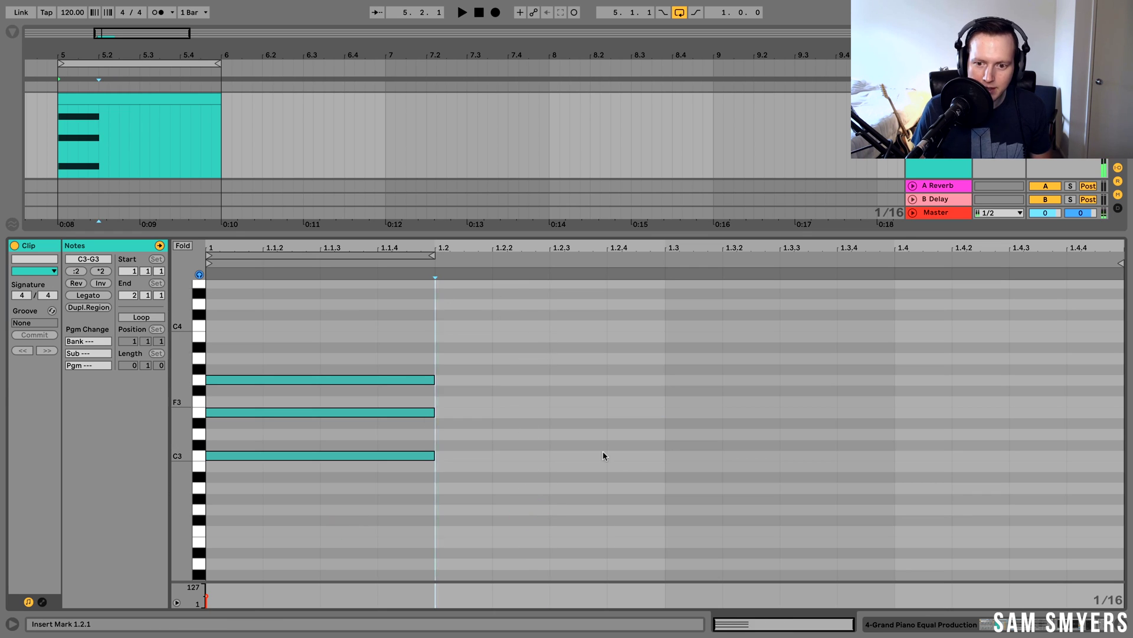
# Duplicate the C chord onto beat three, play the result, then delete that copy
pyautogui.moveTo(657, 522); pyautogui.dragTo(203, 367)
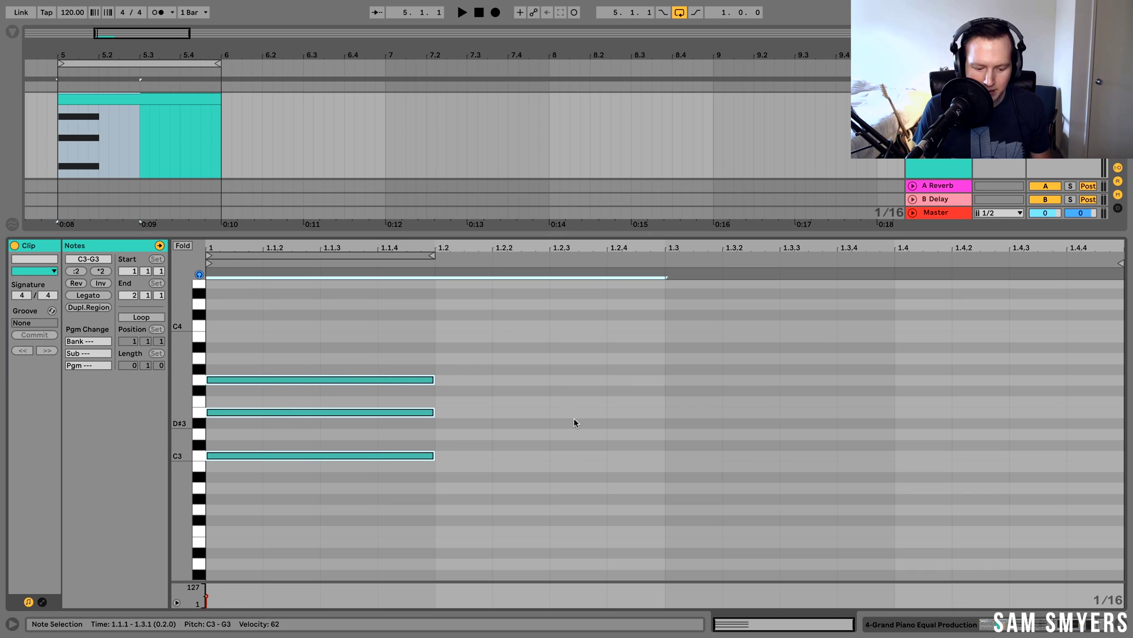
pyautogui.hotkey('ctrl', 'd')
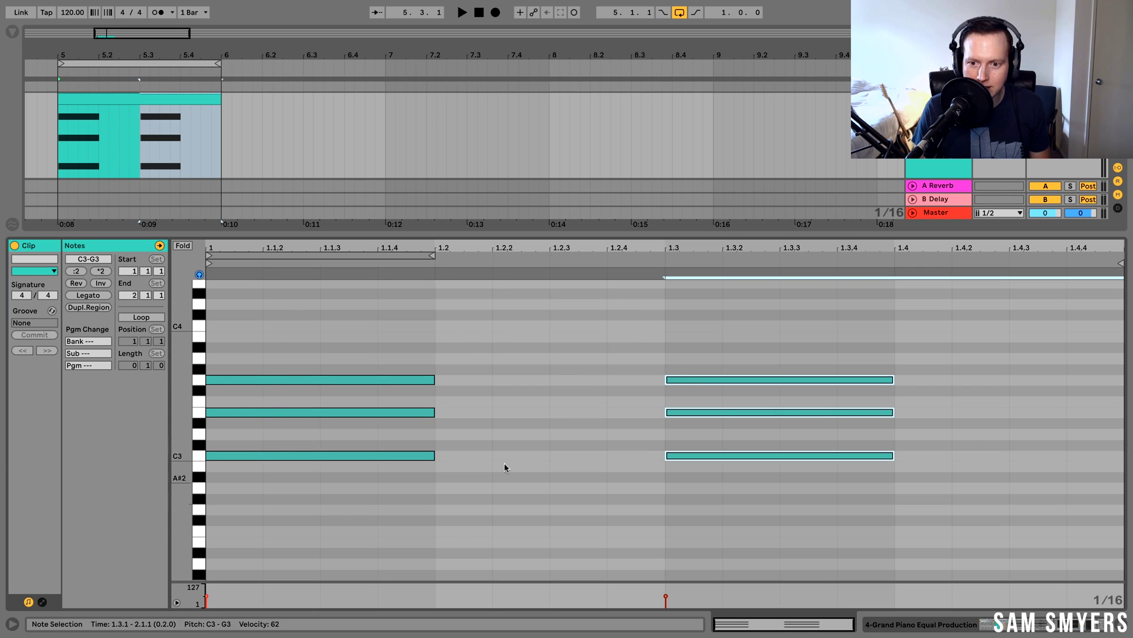
pyautogui.press('space')
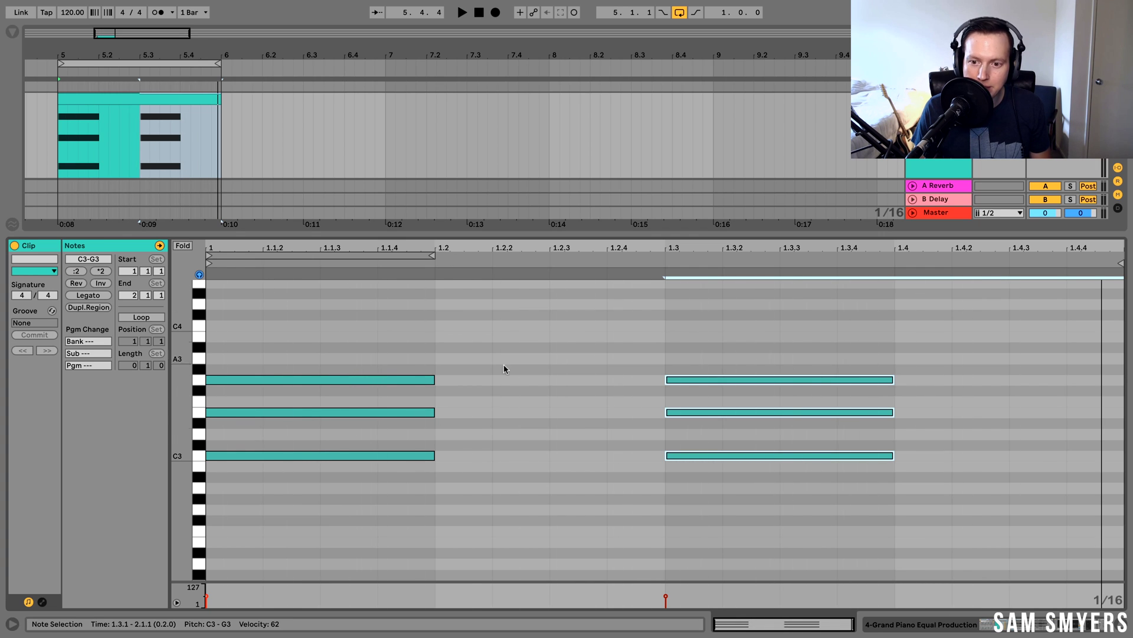
pyautogui.press('Delete')
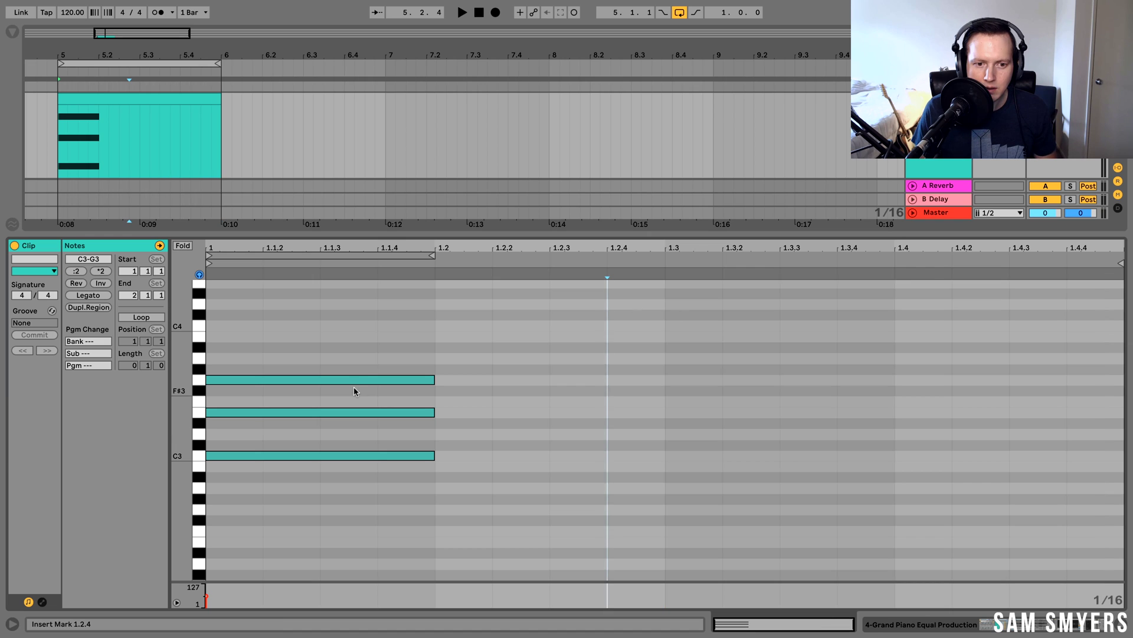
pyautogui.click(457, 357)
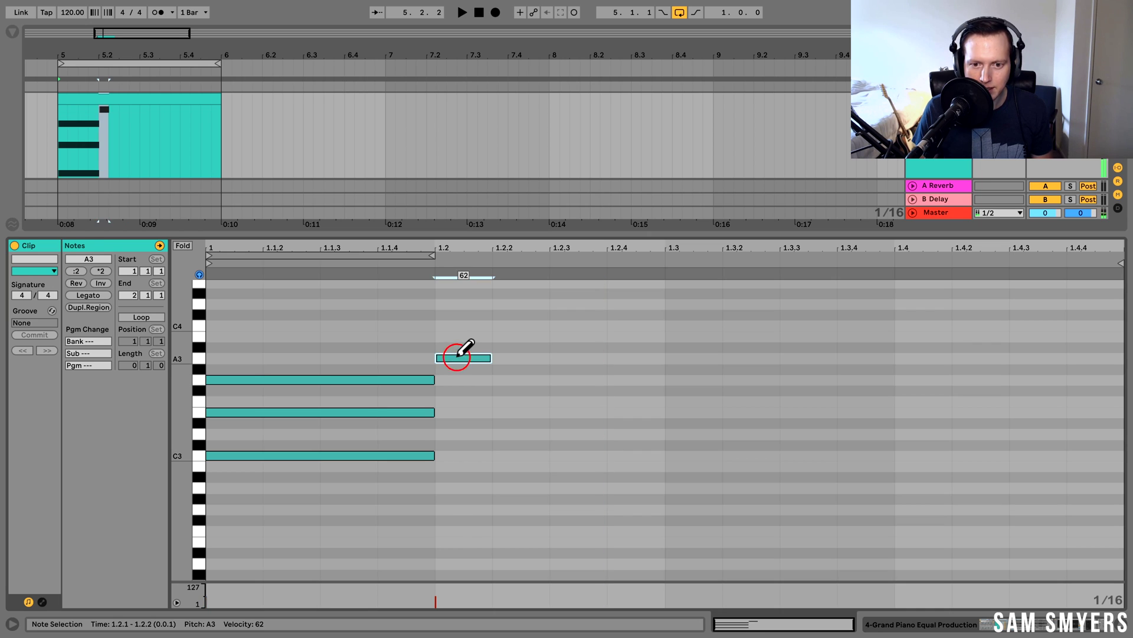
pyautogui.moveTo(458, 356); pyautogui.dragTo(636, 353)
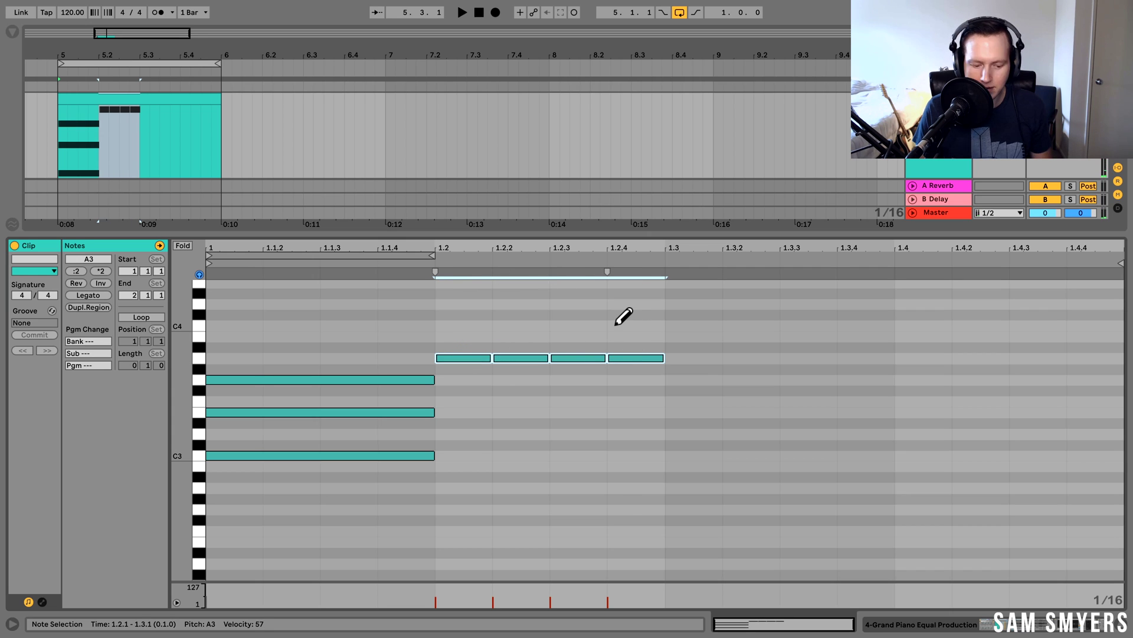
pyautogui.hotkey('ctrl', 'd')
pyautogui.press('Down')
pyautogui.press('Down')
pyautogui.press('Down')
pyautogui.press('Down')
pyautogui.press('Down')
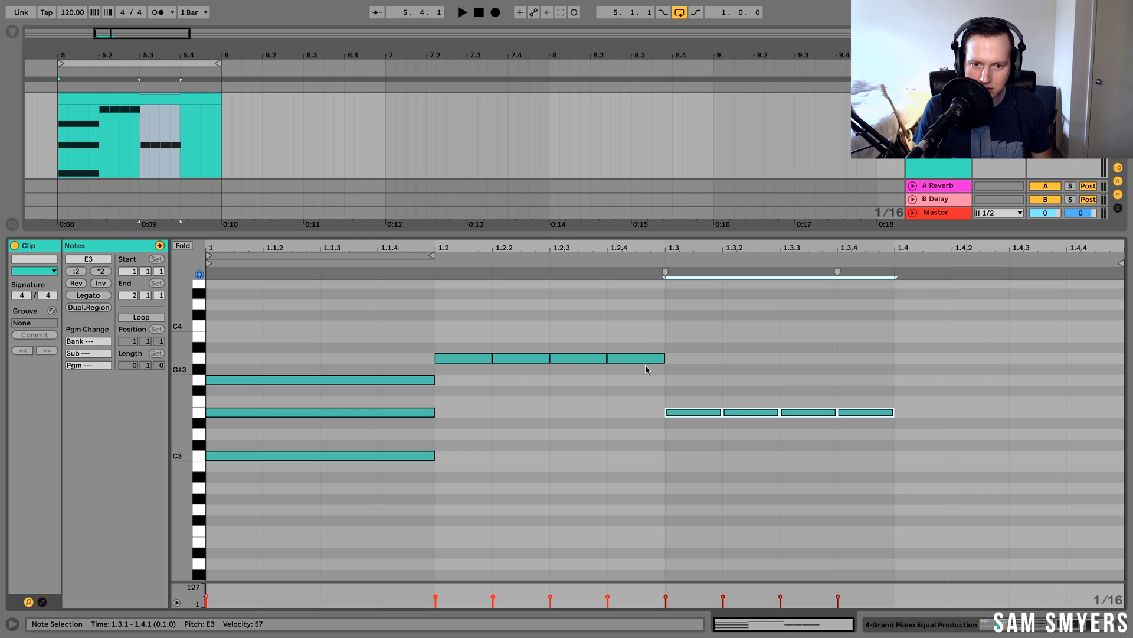
pyautogui.moveTo(455, 318); pyautogui.dragTo(911, 458)
pyautogui.press('Delete')
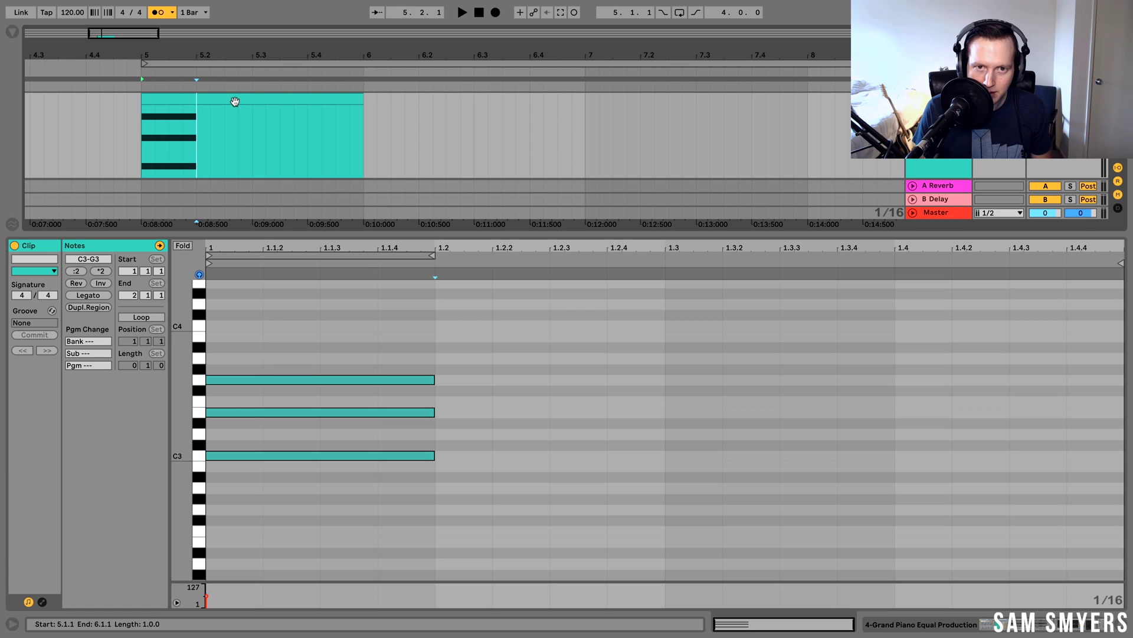
# Delete the old clip from the arrangement and start recording a new take
pyautogui.click(234, 101)
pyautogui.press('Delete')
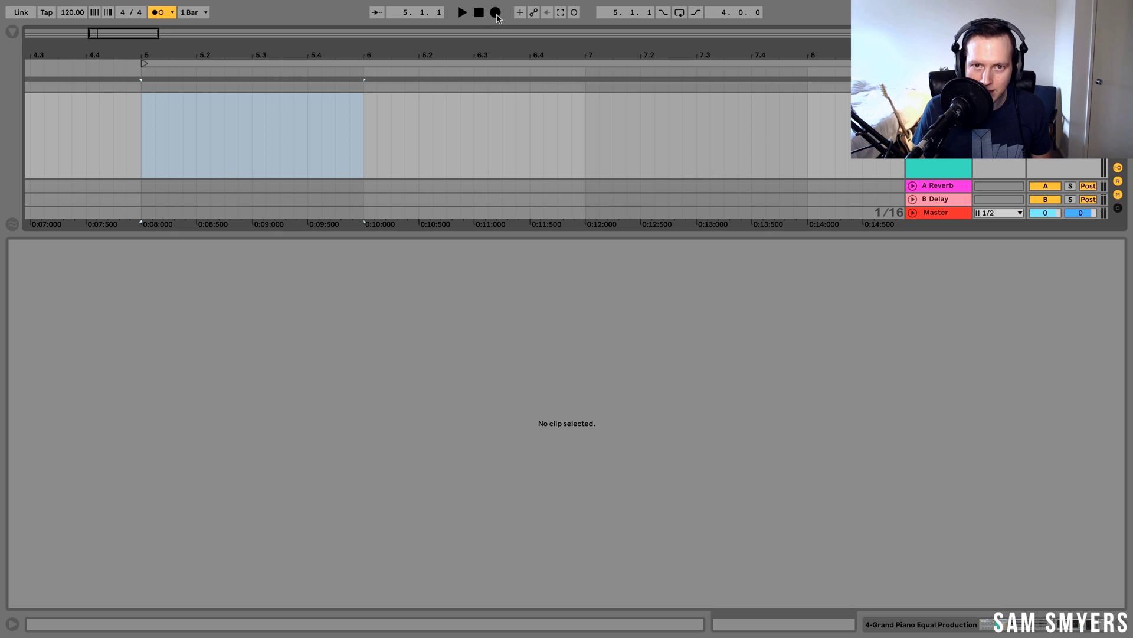
pyautogui.click(496, 13)
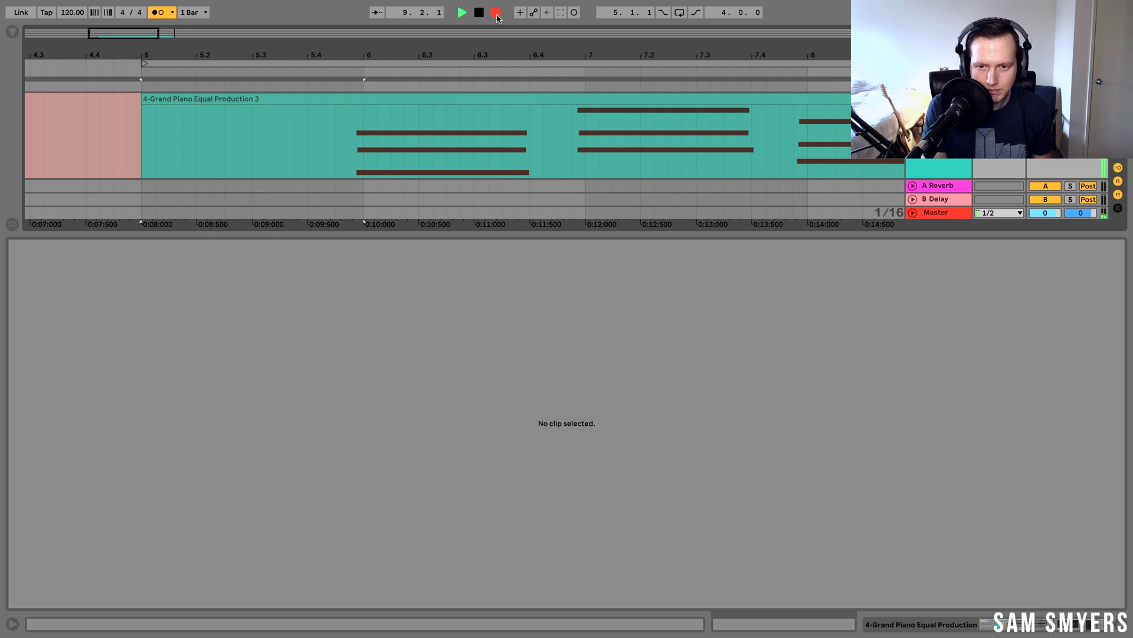
# Stop recording and show the recorded four-chord take in the MIDI Note Editor
pyautogui.press('space')
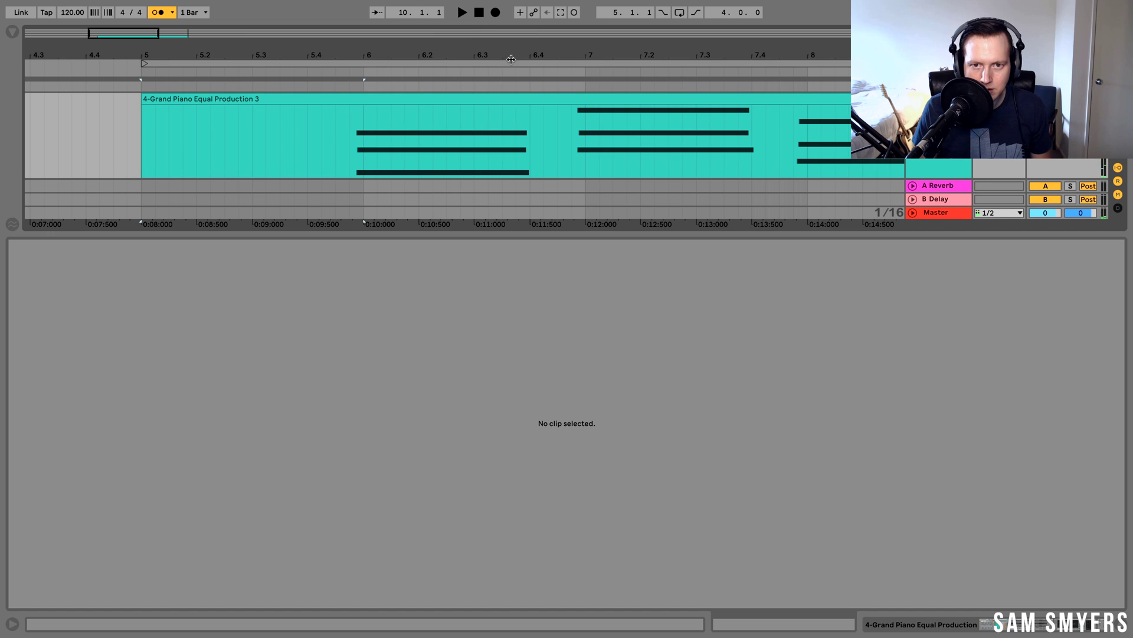
pyautogui.moveTo(515, 57); pyautogui.dragTo(502, 42)
pyautogui.click(473, 142)
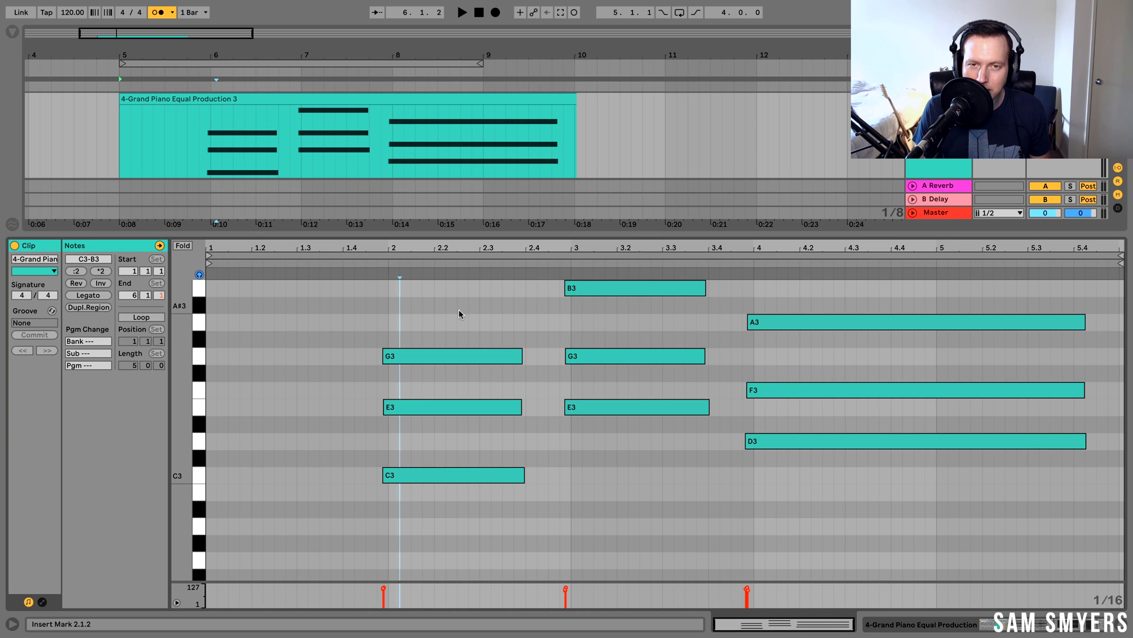
# Quantize the recorded notes' starts to 1/8 at 100% amount through Quantize Settings
pyautogui.rightClick(459, 313)
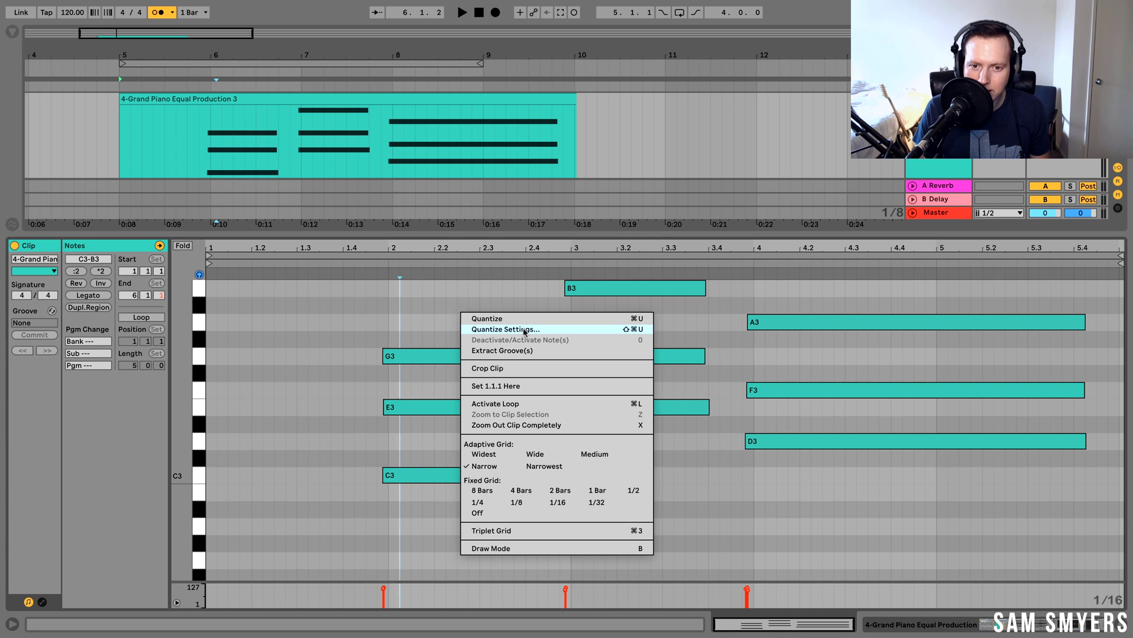
pyautogui.click(551, 329)
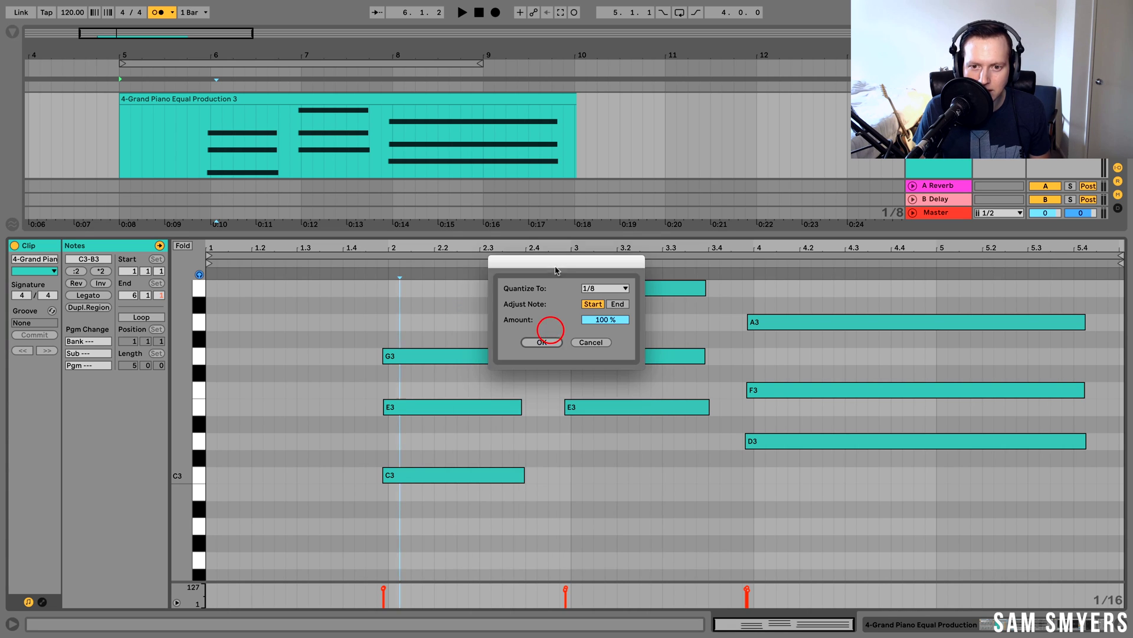
pyautogui.moveTo(559, 260); pyautogui.dragTo(354, 222)
pyautogui.click(413, 246)
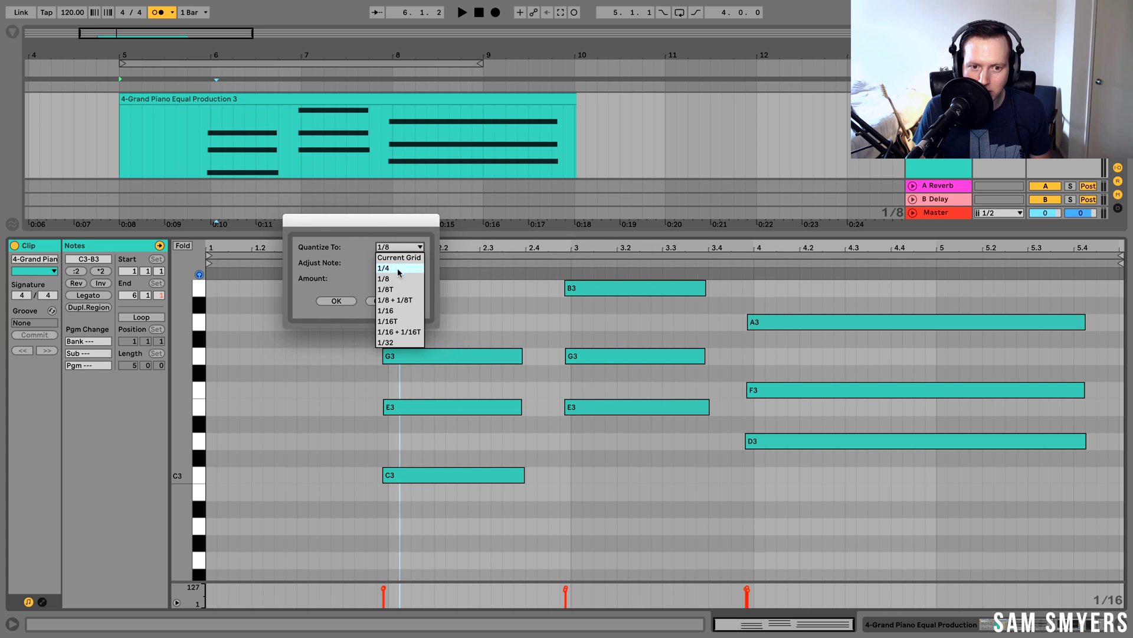
pyautogui.click(345, 272)
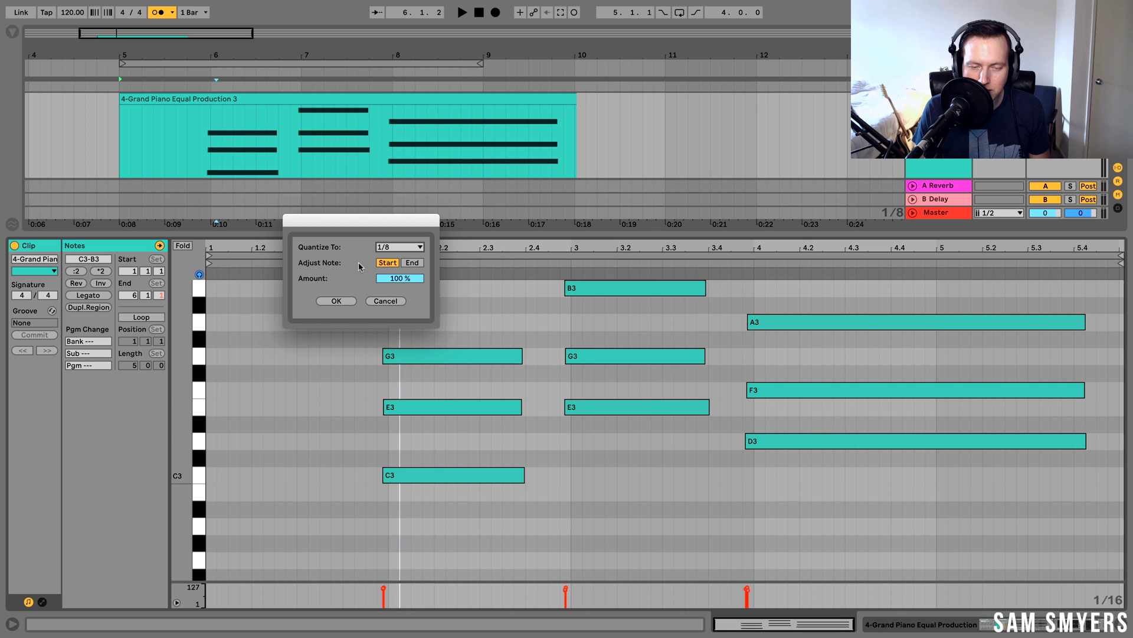
pyautogui.click(335, 300)
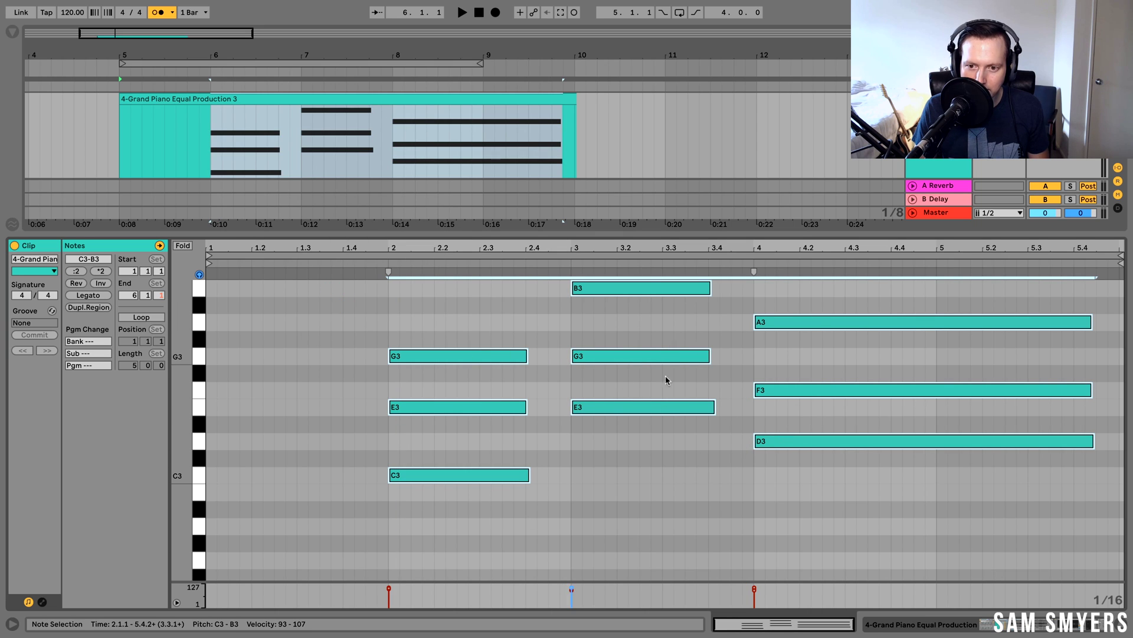
pyautogui.click(637, 446)
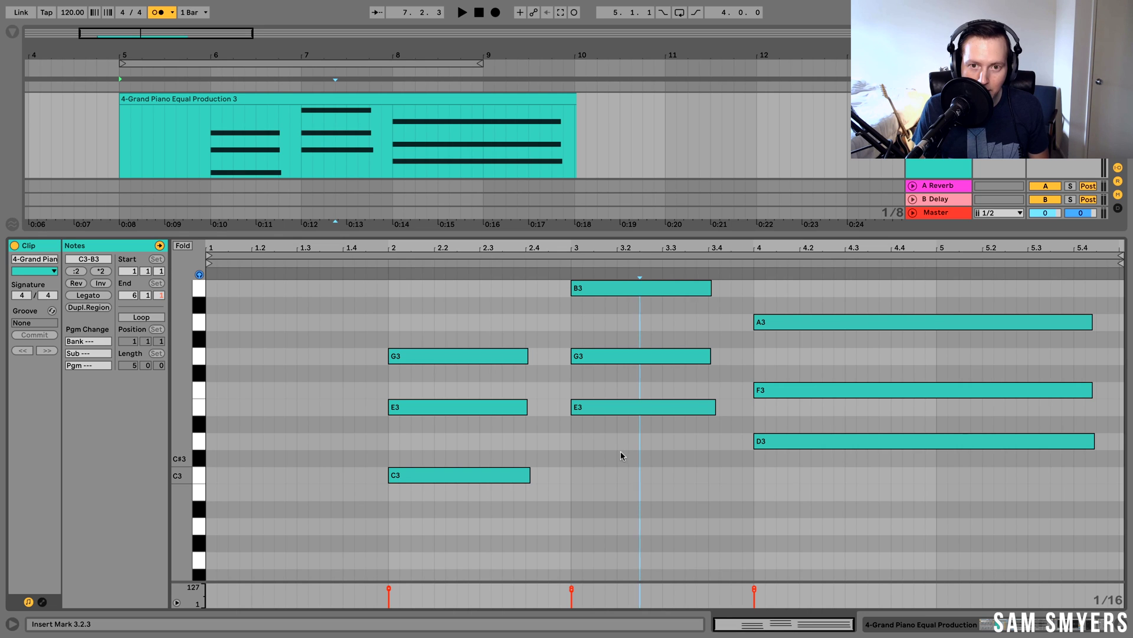
pyautogui.rightClick(590, 470)
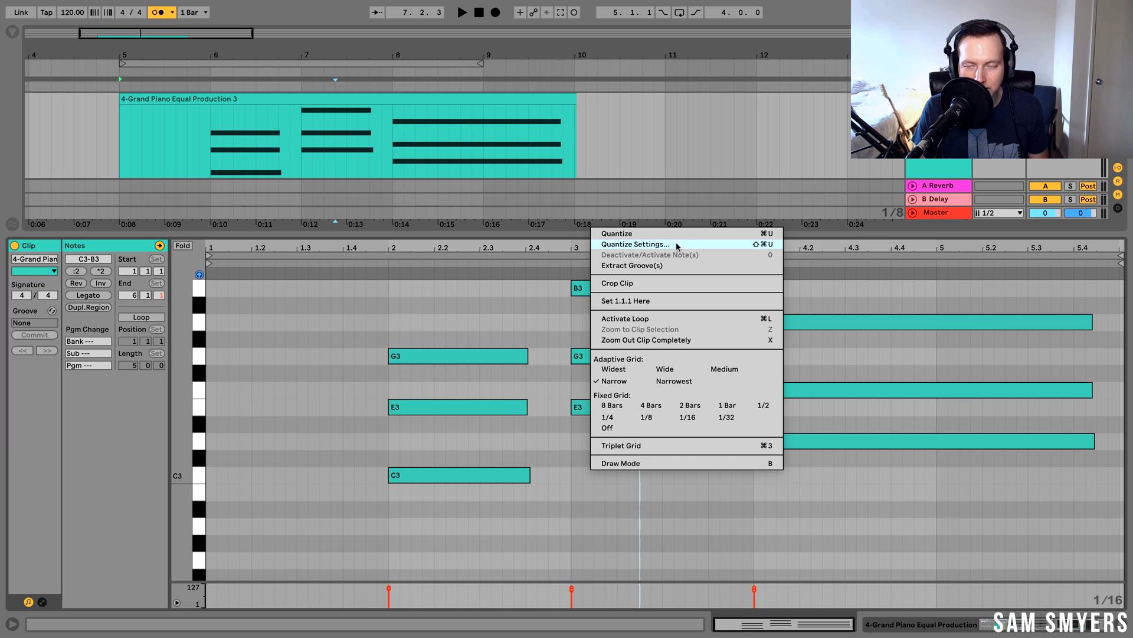
pyautogui.click(477, 314)
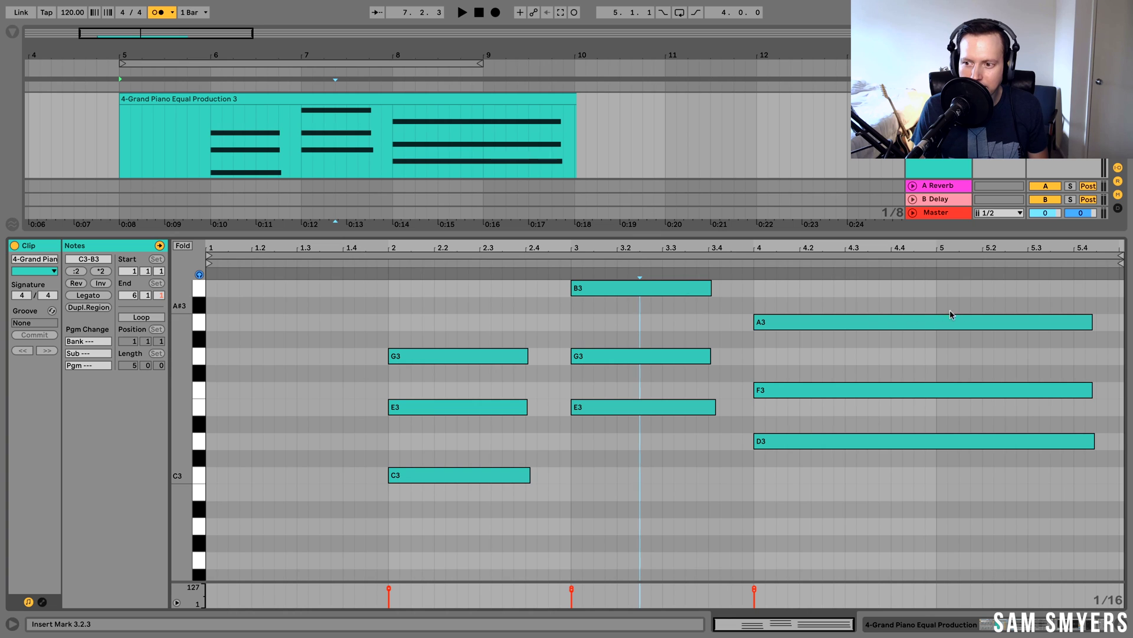
# Make the chords legato, redraw E3, G3, B3 across bar 3, then select the bar-4 notes
pyautogui.hotkey('ctrl', 'z')
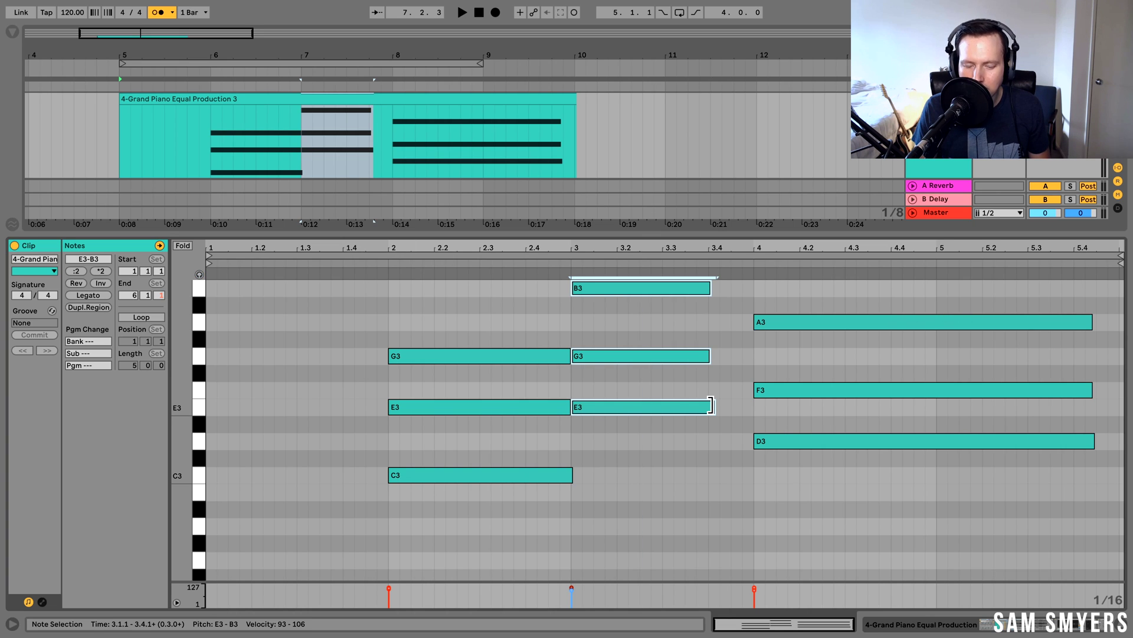
pyautogui.doubleClick(711, 406)
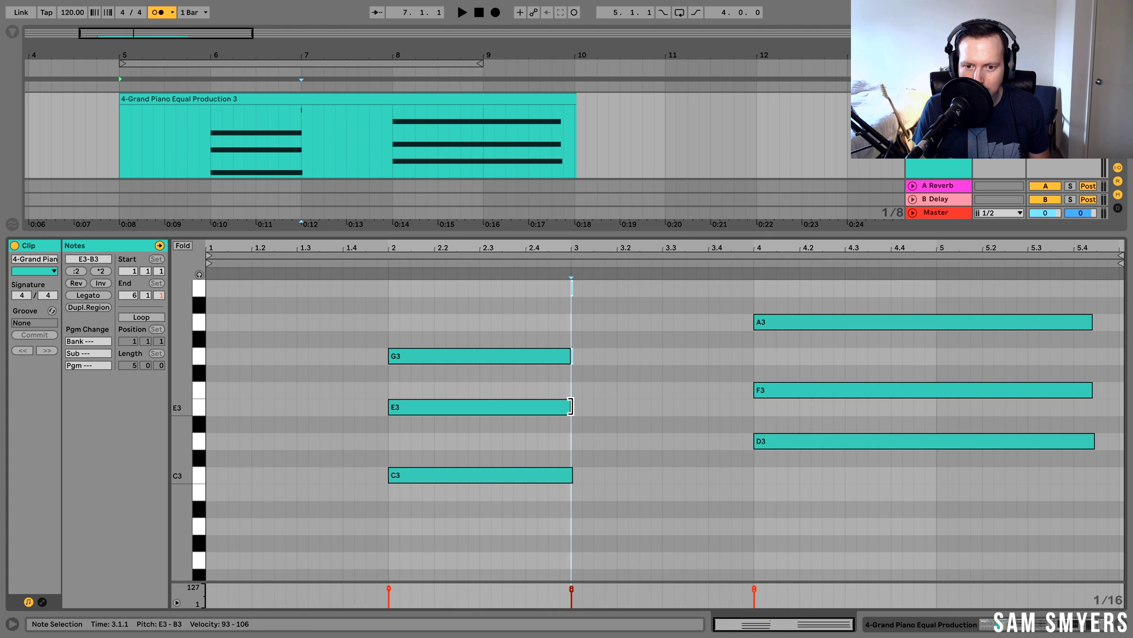
pyautogui.moveTo(570, 407); pyautogui.dragTo(753, 406)
pyautogui.moveTo(1061, 291); pyautogui.dragTo(1115, 430)
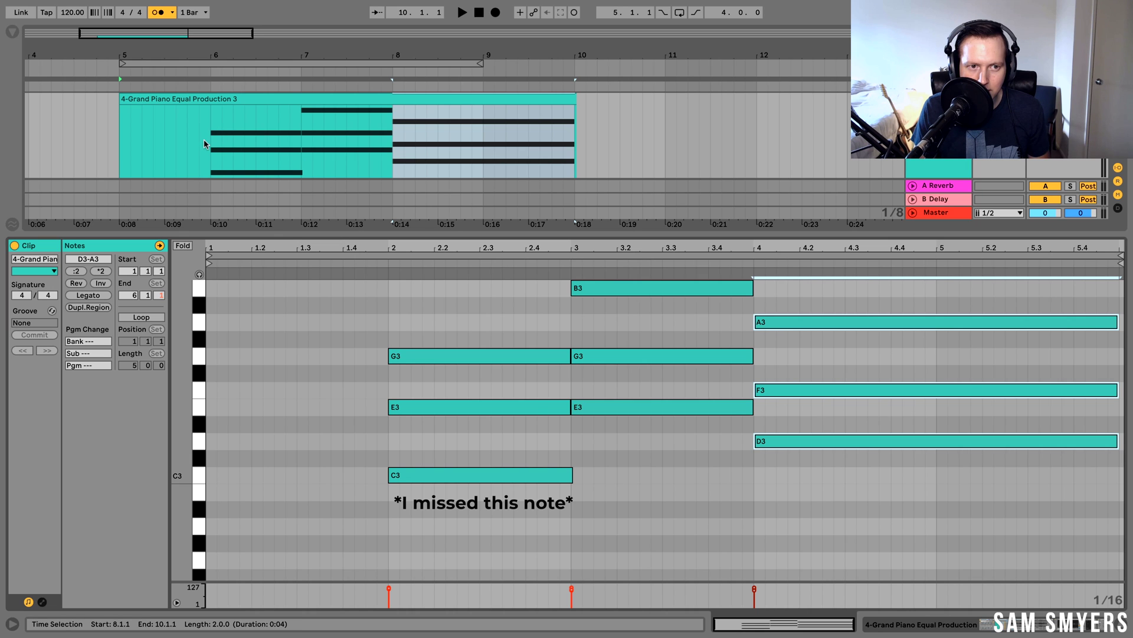
# Trim the empty first bar, move the clip to bar 5, and loop-play its four bars
pyautogui.moveTo(207, 147); pyautogui.dragTo(120, 148)
pyautogui.moveTo(326, 98); pyautogui.dragTo(230, 100)
pyautogui.hotkey('ctrl', 'l')
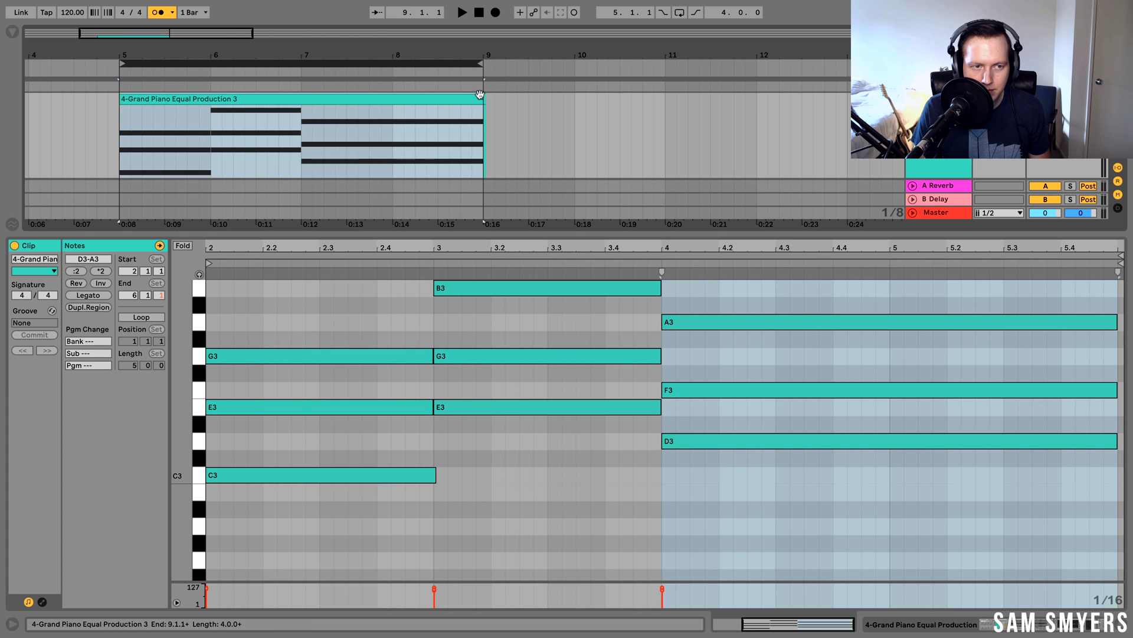
pyautogui.press('space')
pyautogui.click(489, 113)
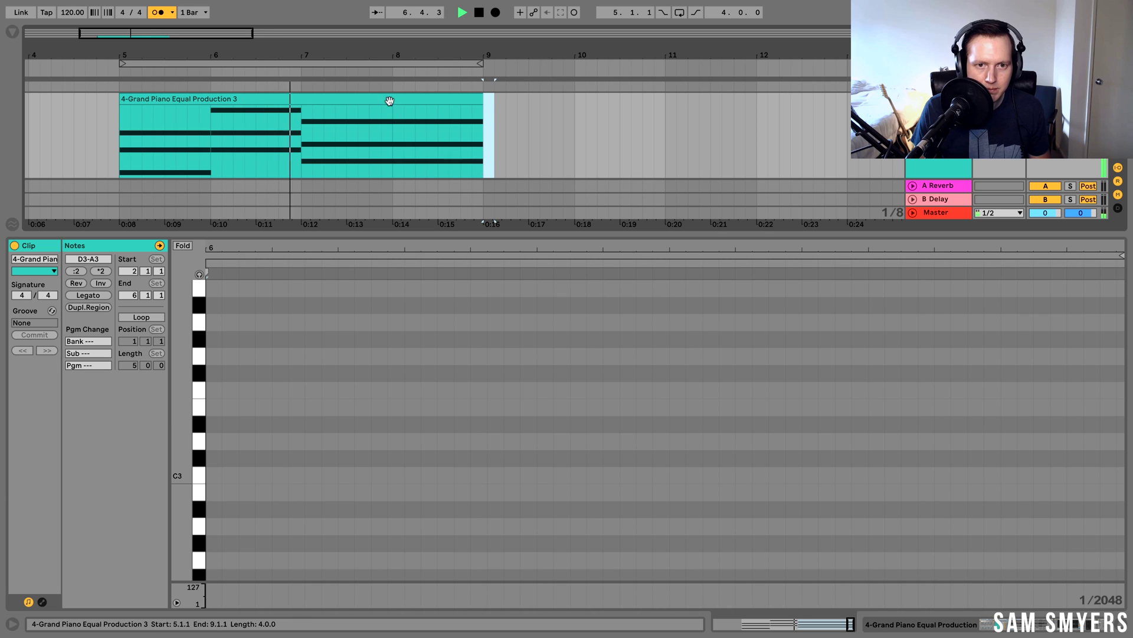
pyautogui.click(389, 99)
pyautogui.click(667, 441)
# Raise the bar-3 E3, G3 and B3 notes from velocity 77–96 to 127
pyautogui.click(565, 481)
pyautogui.click(343, 517)
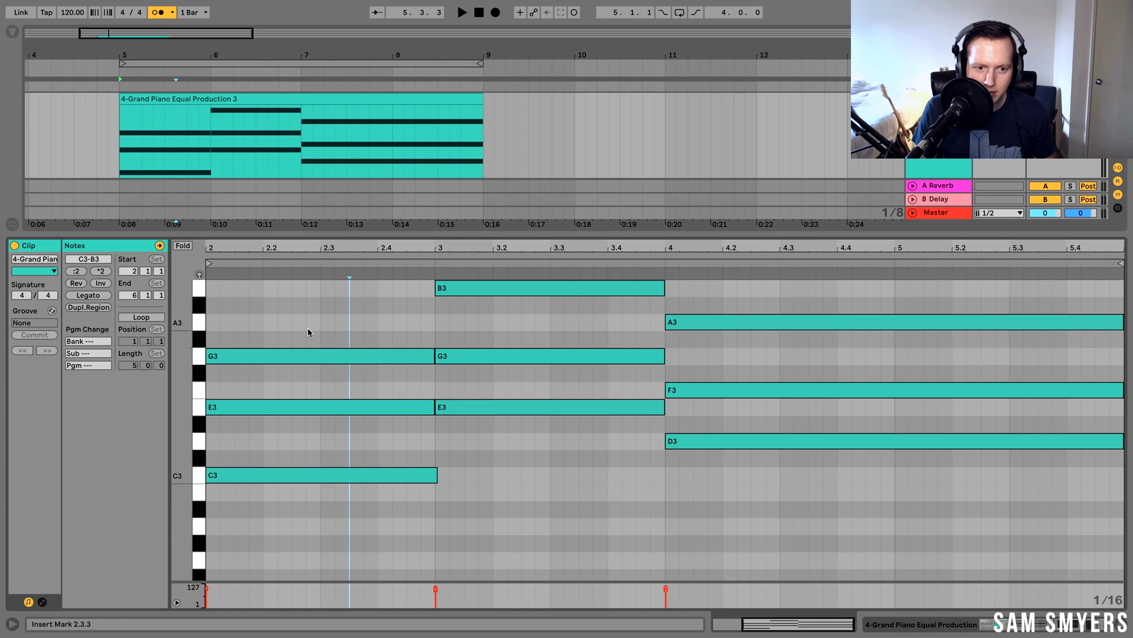
pyautogui.click(176, 602)
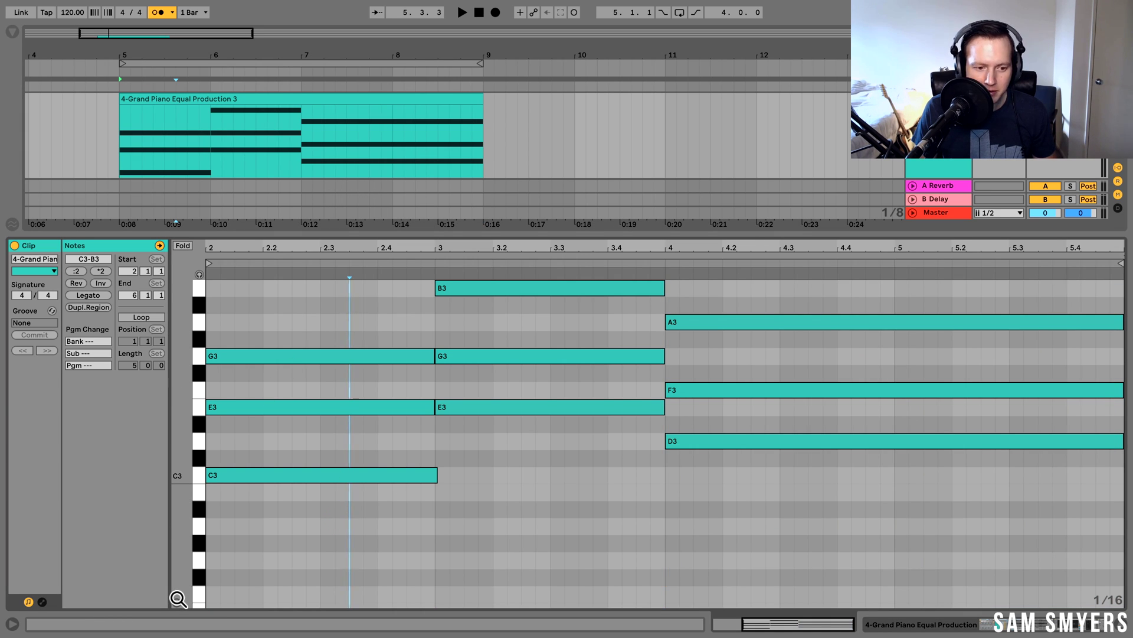
pyautogui.click(177, 603)
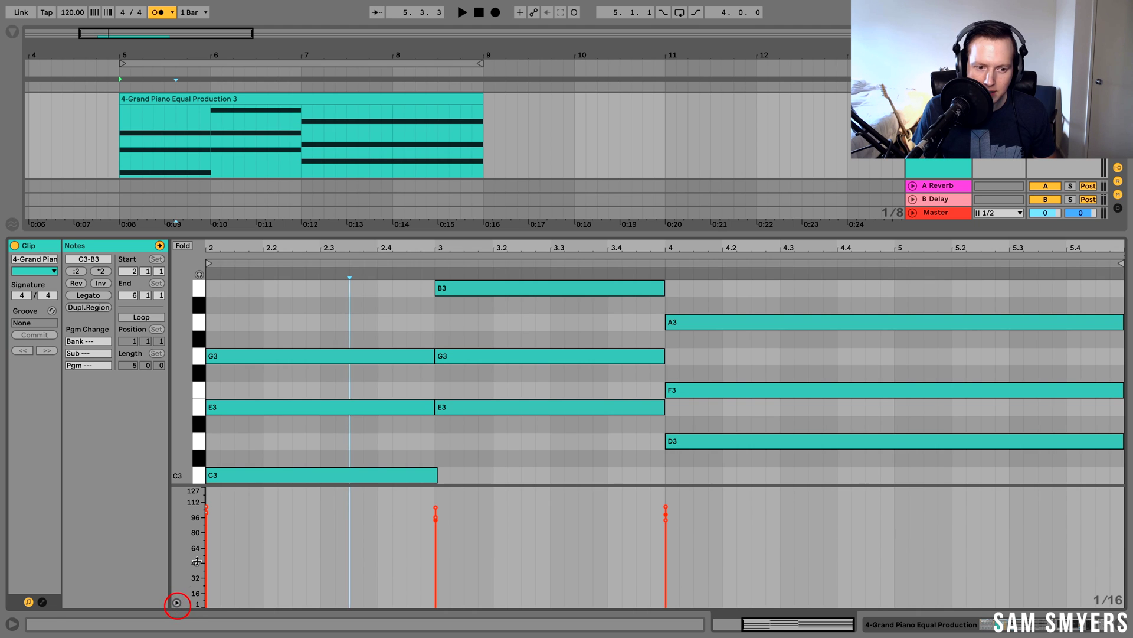
pyautogui.click(437, 510)
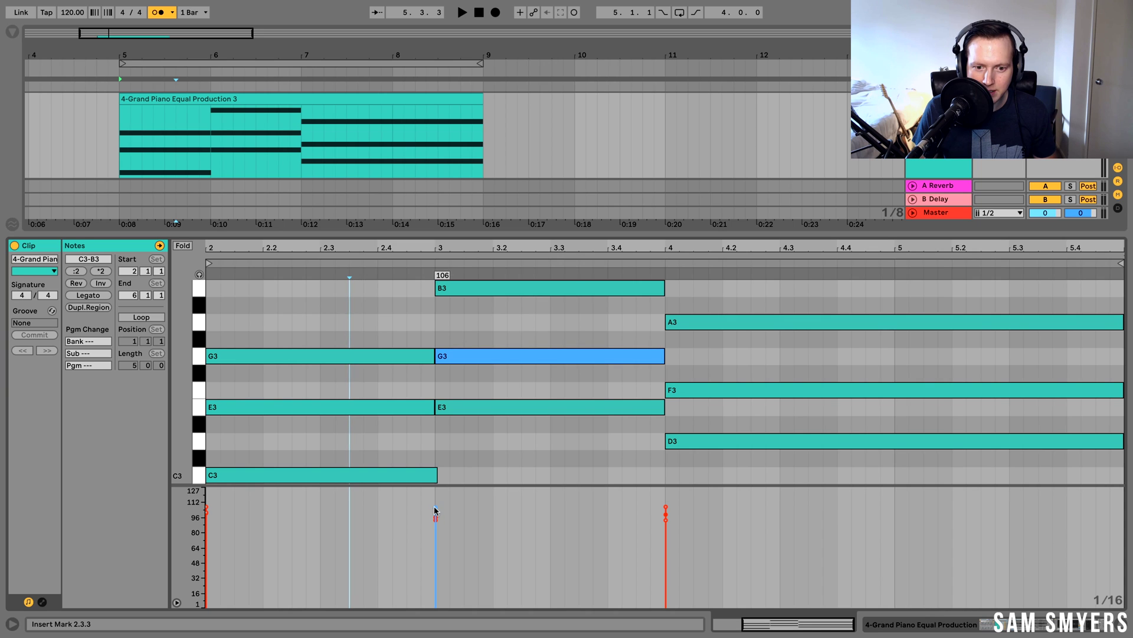
pyautogui.click(423, 499)
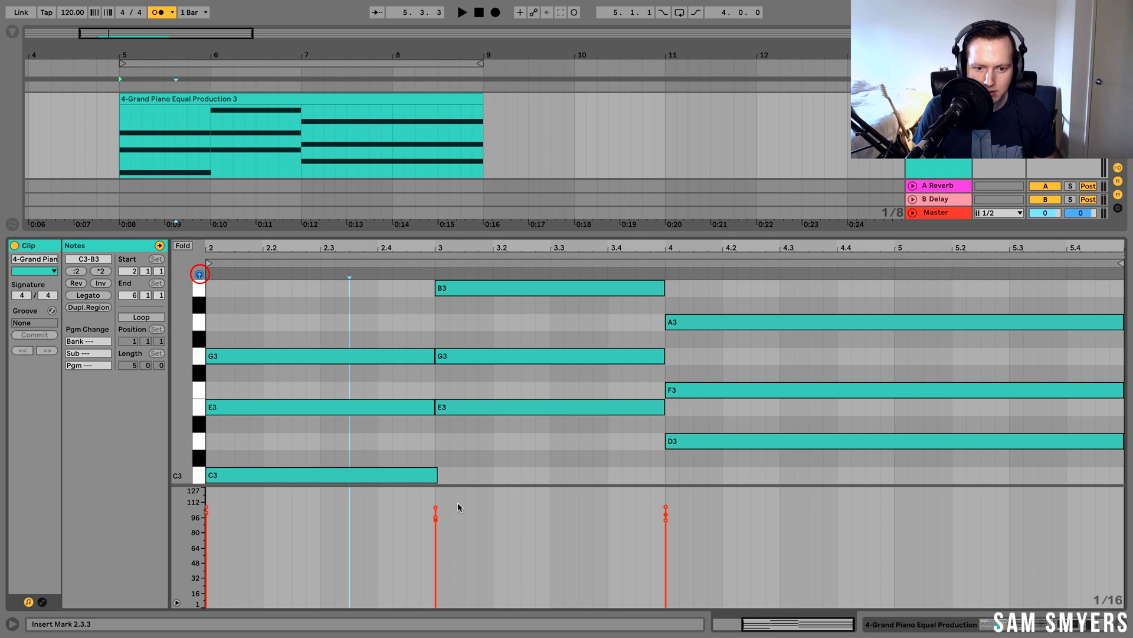
pyautogui.moveTo(436, 508); pyautogui.dragTo(436, 515)
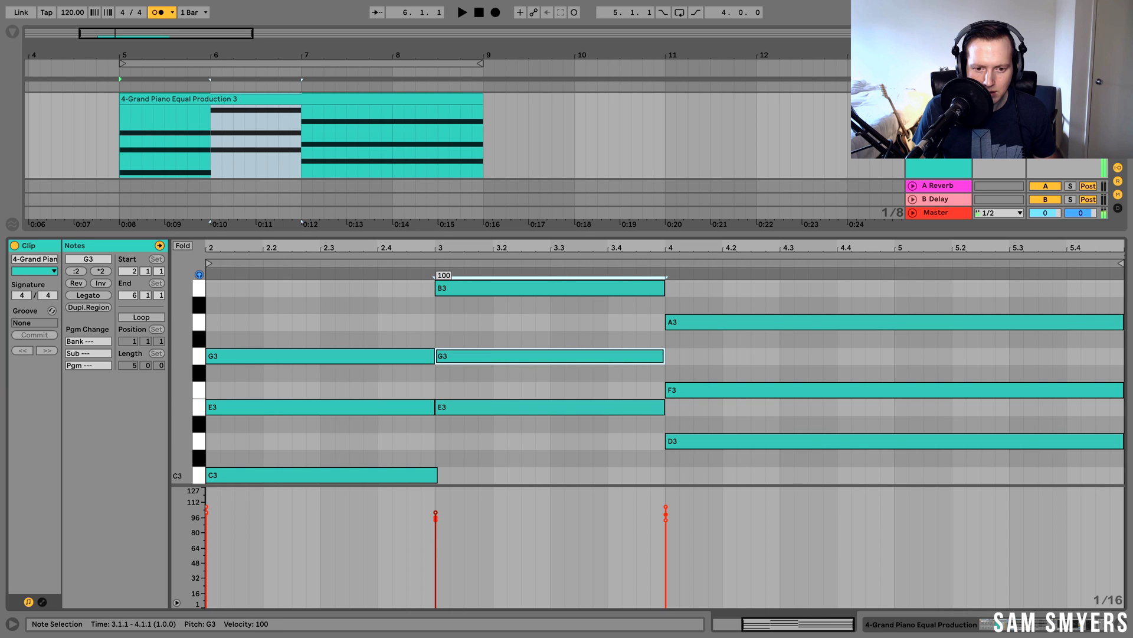
pyautogui.click(477, 352)
pyautogui.moveTo(476, 351); pyautogui.dragTo(476, 319)
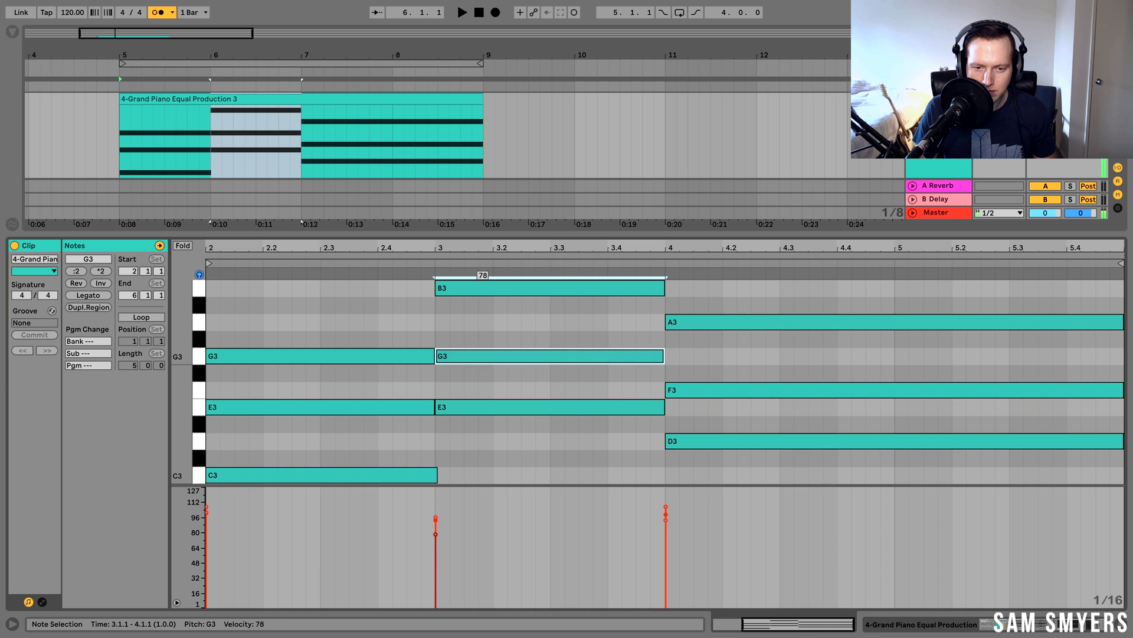
pyautogui.moveTo(489, 451); pyautogui.dragTo(484, 284)
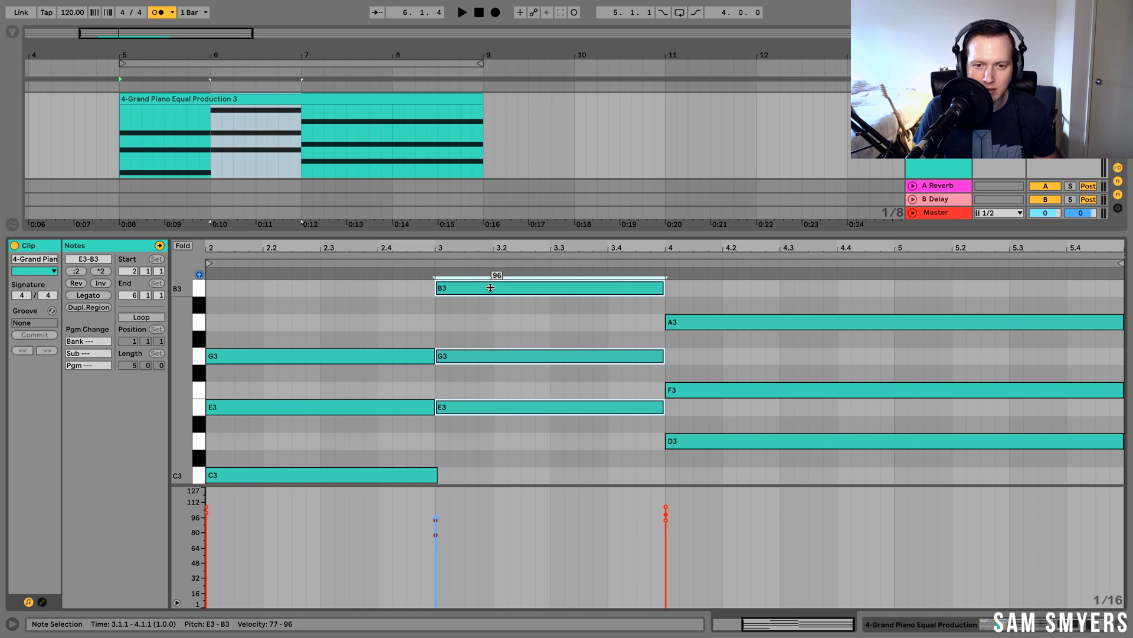
pyautogui.moveTo(490, 287); pyautogui.dragTo(490, 259)
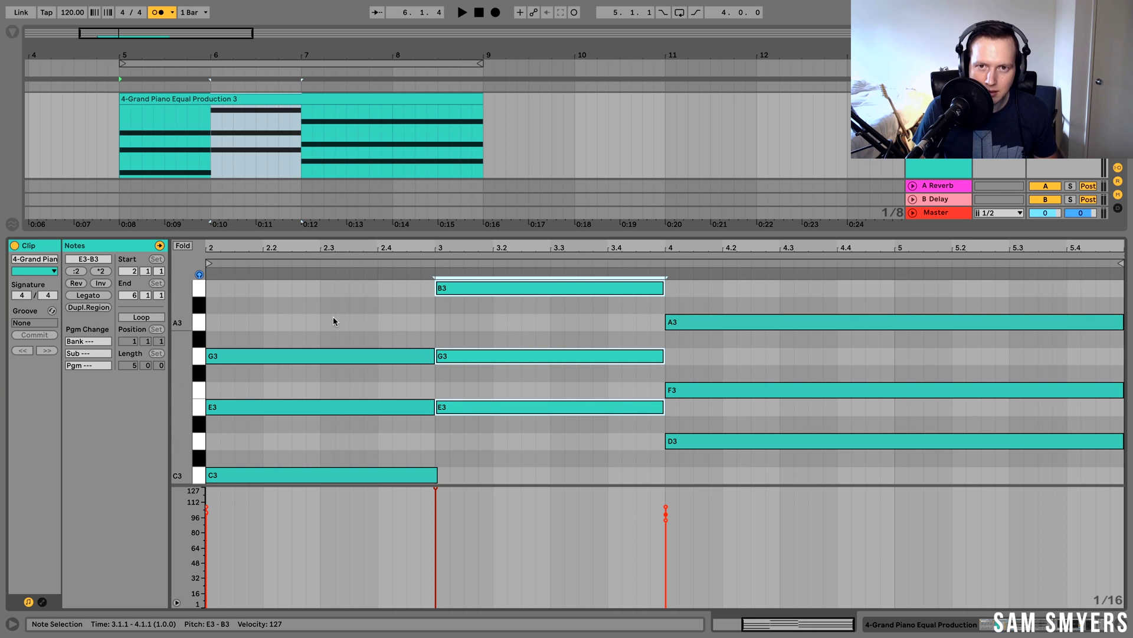
# Select the last chord's D3, F3 and A3 notes and raise their velocity to 127
pyautogui.click(176, 602)
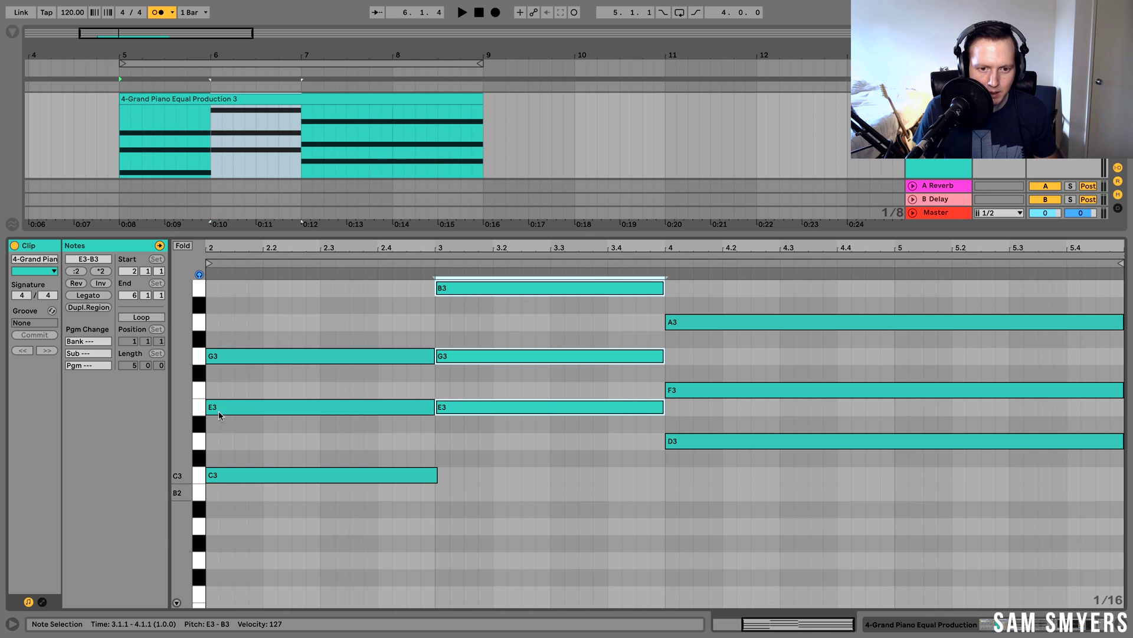
pyautogui.doubleClick(348, 248)
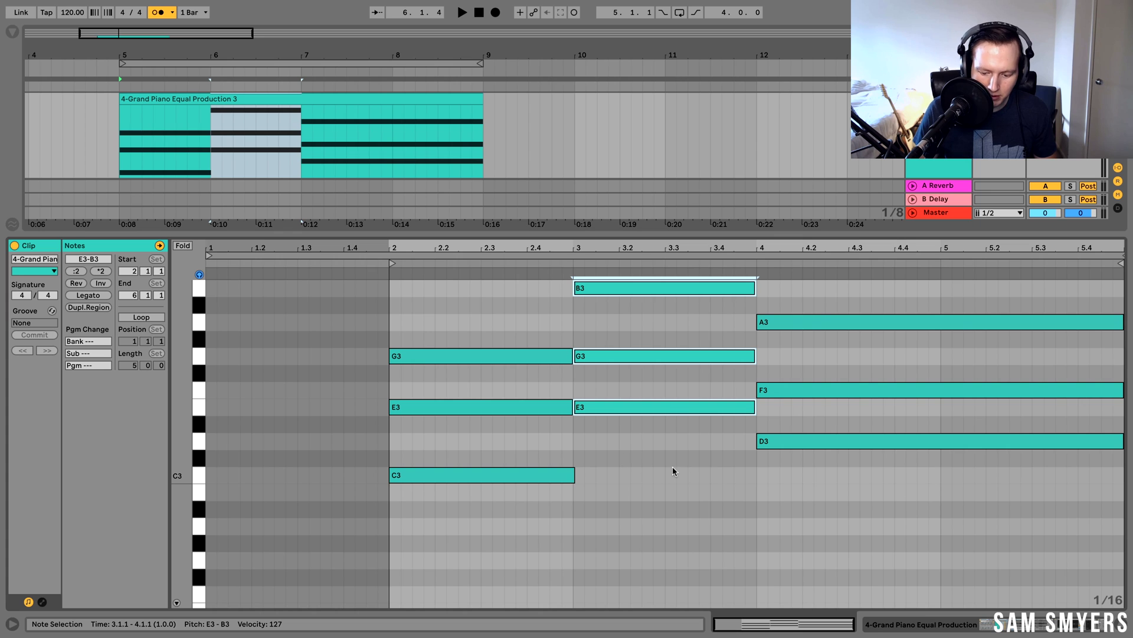
pyautogui.scroll(2, 672, 467)
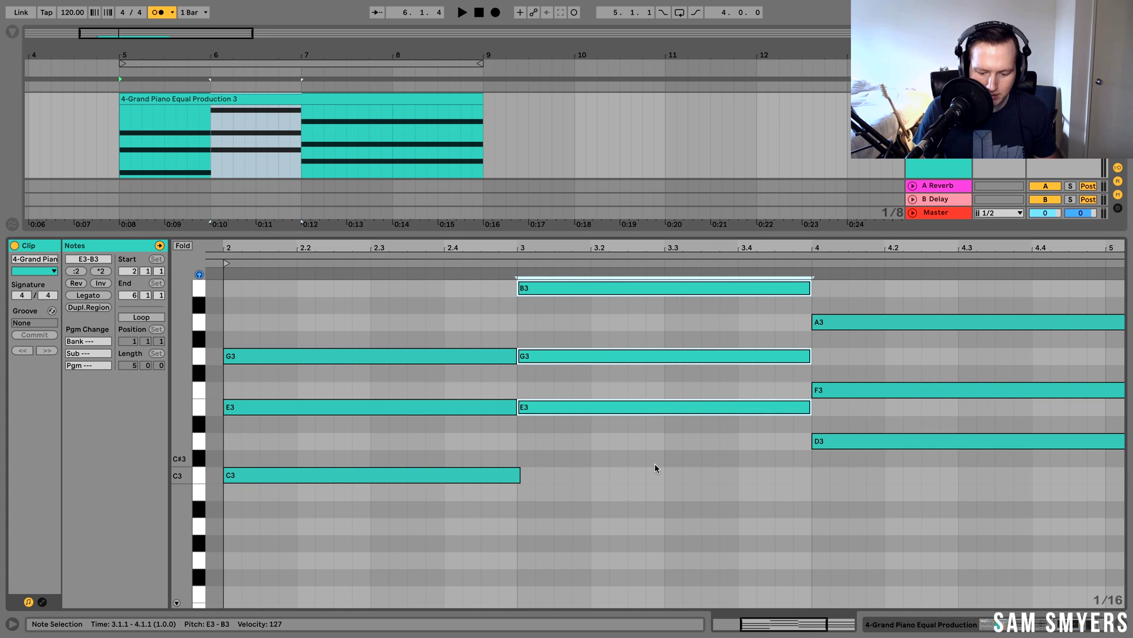
pyautogui.scroll(-2, 654, 463)
pyautogui.scroll(2, 667, 484)
pyautogui.hscroll(3, 688, 480)
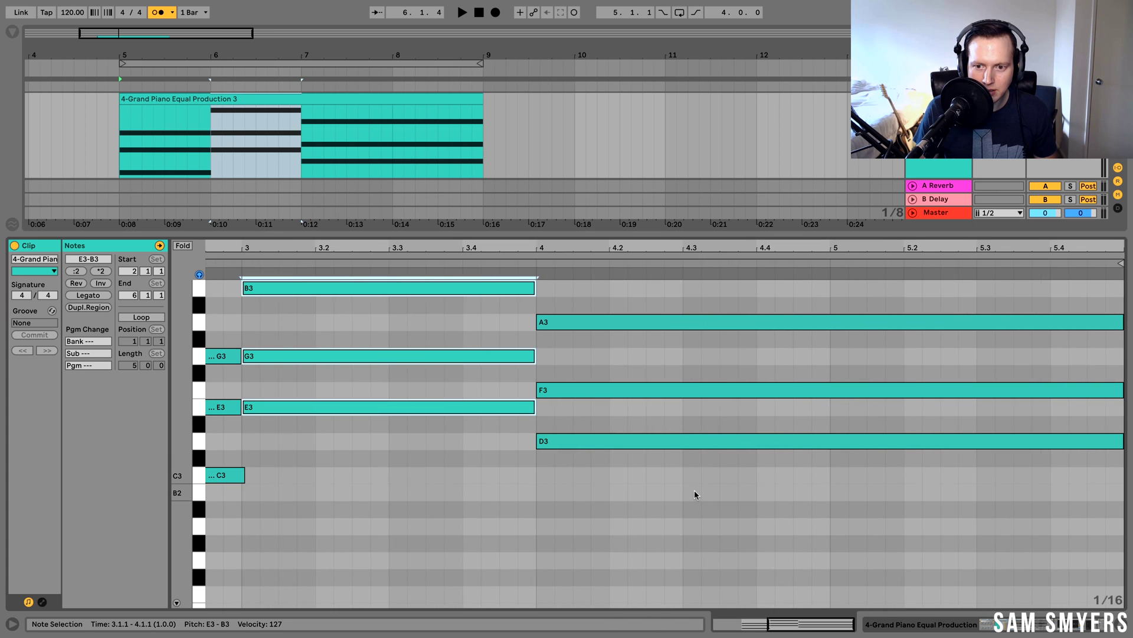
pyautogui.moveTo(706, 513); pyautogui.dragTo(691, 313)
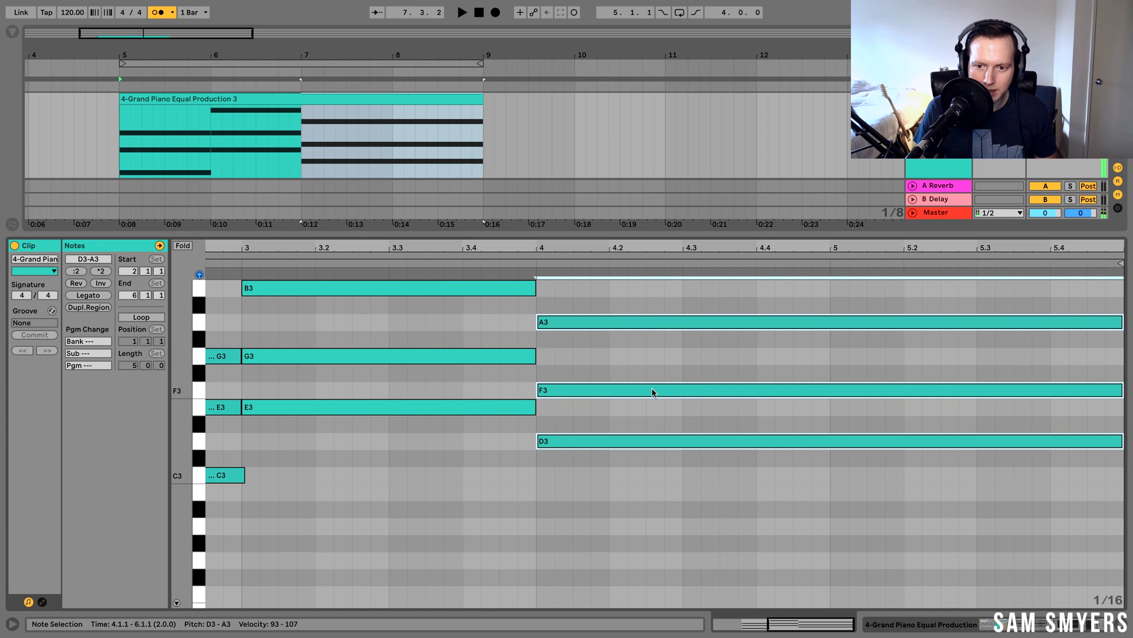
pyautogui.moveTo(653, 389); pyautogui.dragTo(408, 550)
# Select the C3, E3 and G3 chord notes in bar 2
pyautogui.hscroll(-5, 420, 549)
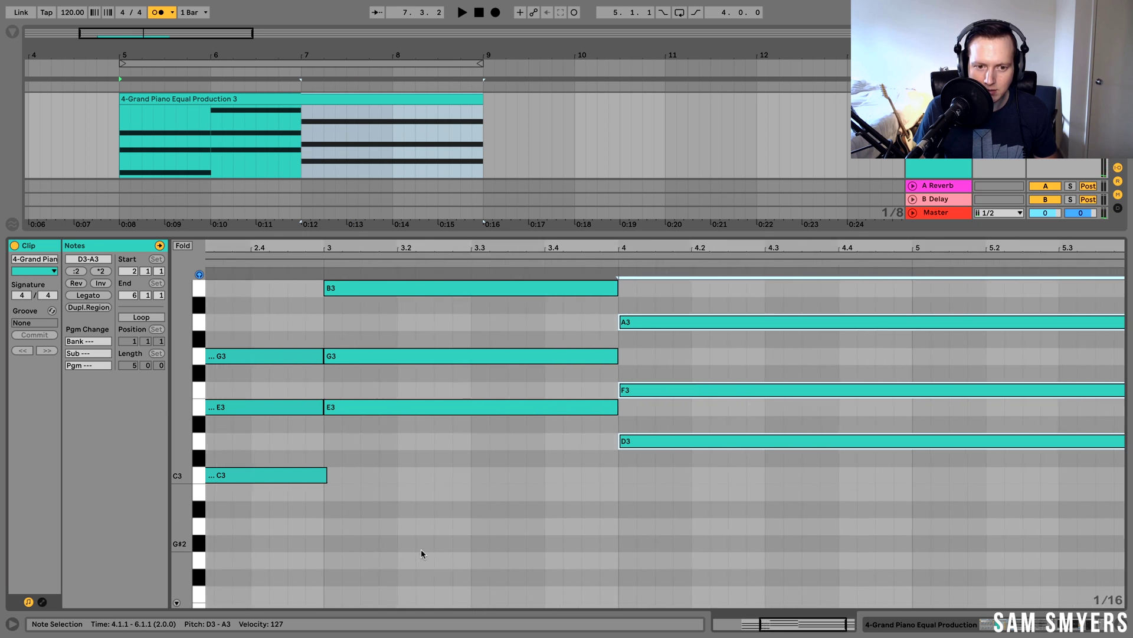
pyautogui.click(518, 579)
pyautogui.moveTo(498, 447); pyautogui.dragTo(470, 354)
pyautogui.click(471, 357)
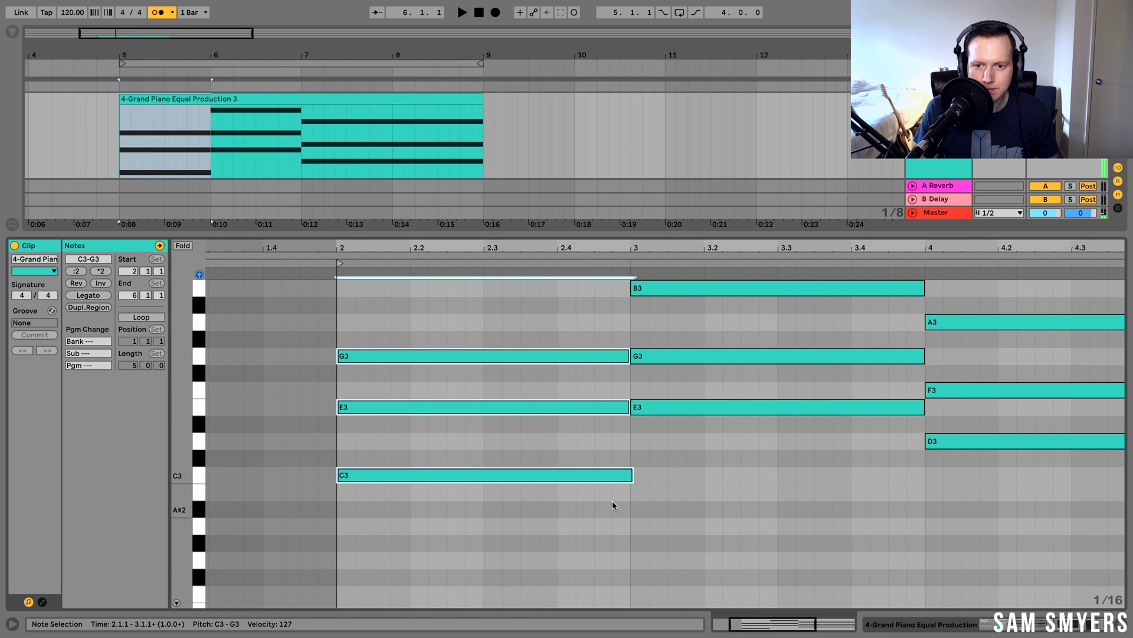
# Consolidate the 4-Grand Piano Equal Production 3 clip into a single clip from its title menu
pyautogui.press('-')
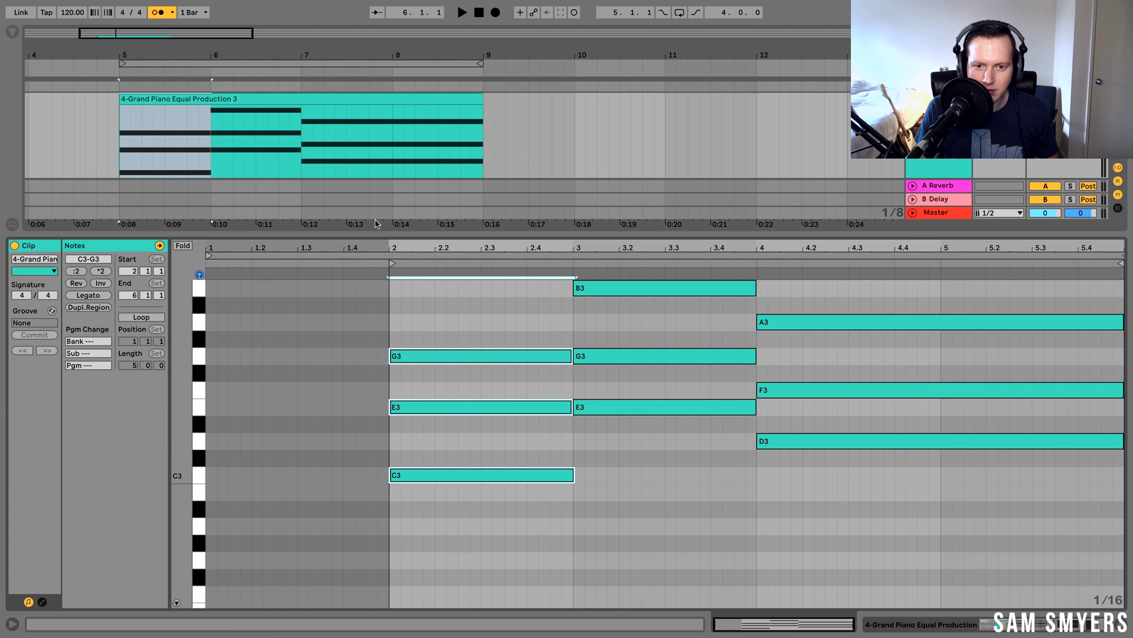
pyautogui.click(255, 101)
pyautogui.rightClick(234, 100)
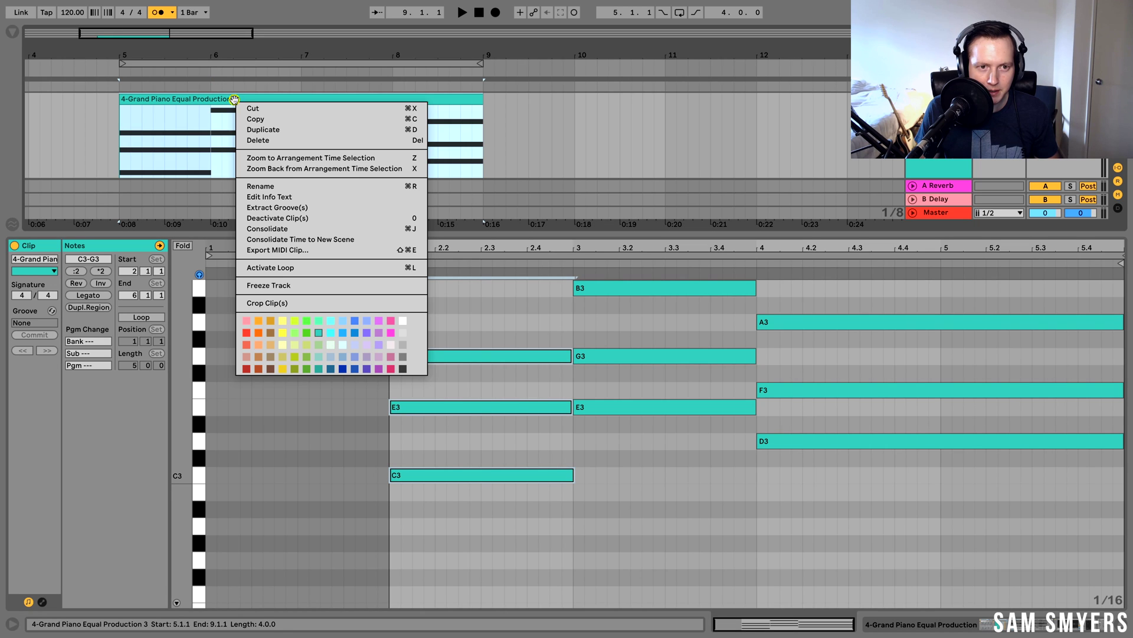
pyautogui.click(275, 230)
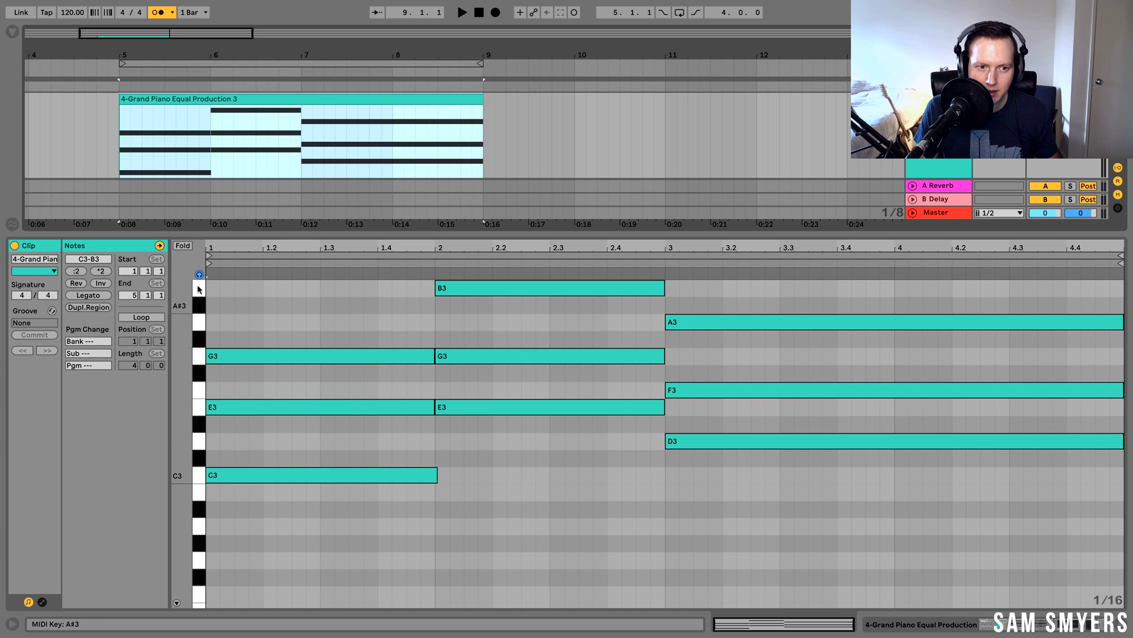
pyautogui.click(183, 247)
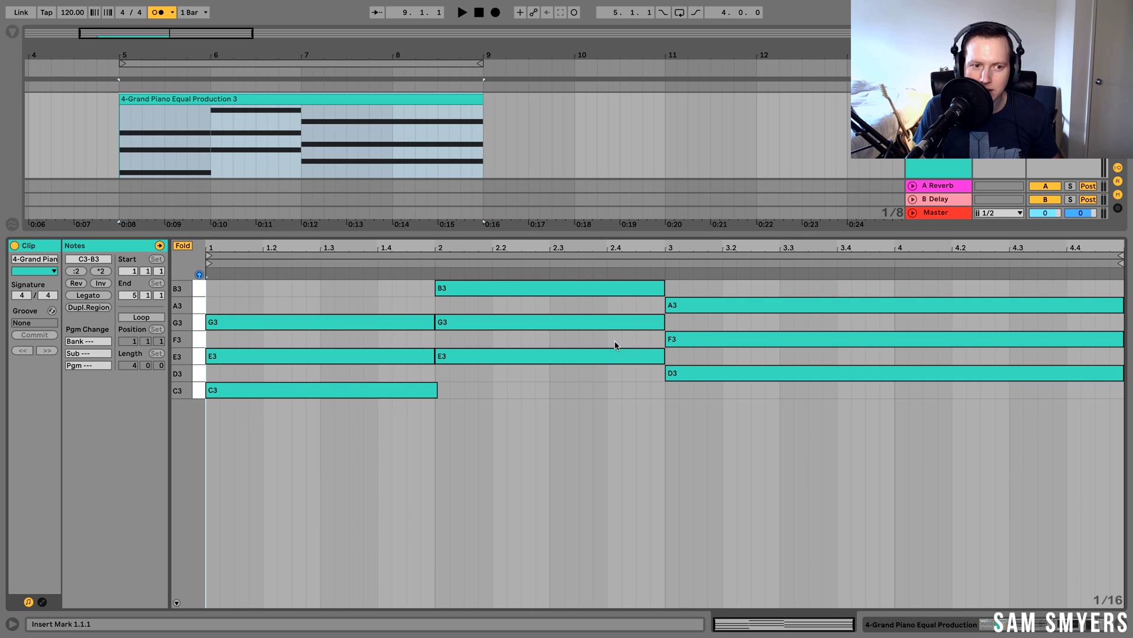
pyautogui.click(183, 246)
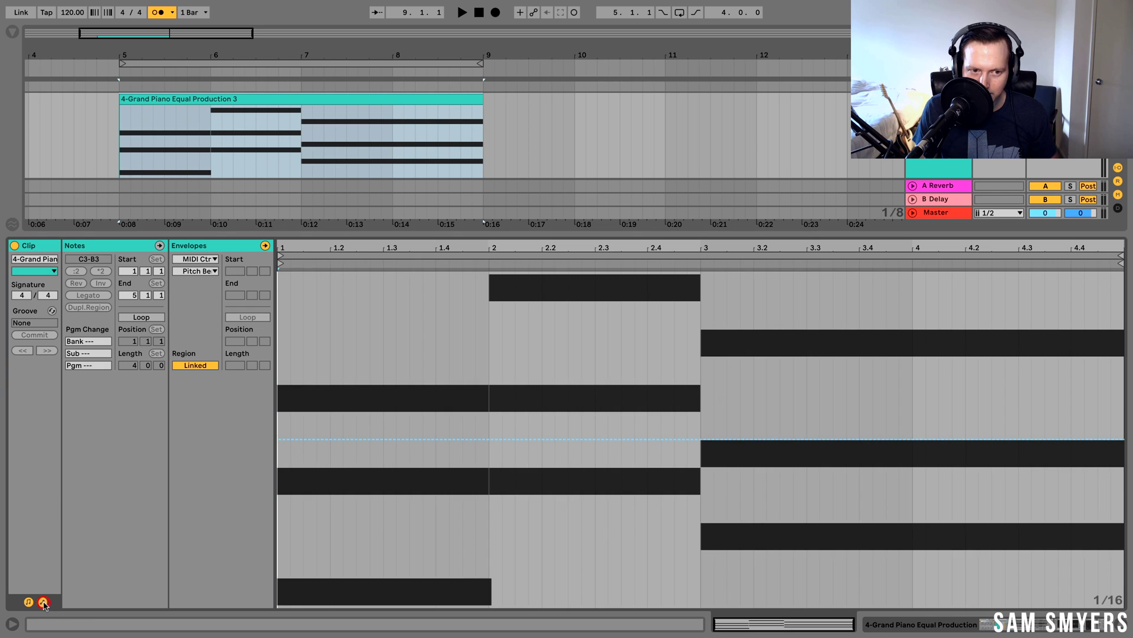
pyautogui.click(42, 601)
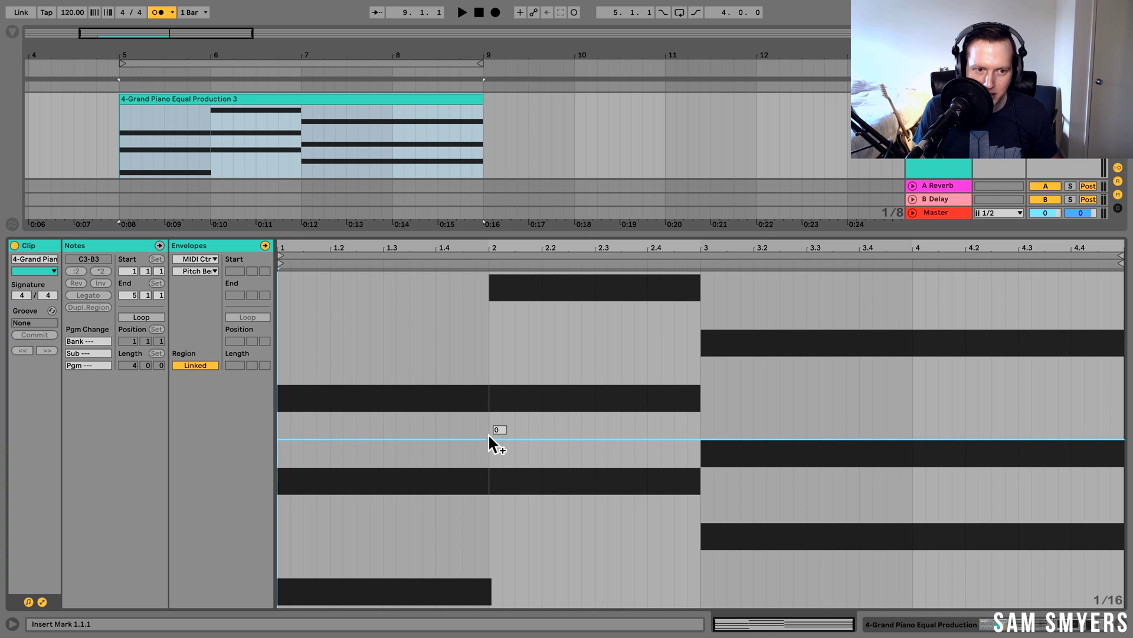
pyautogui.click(204, 259)
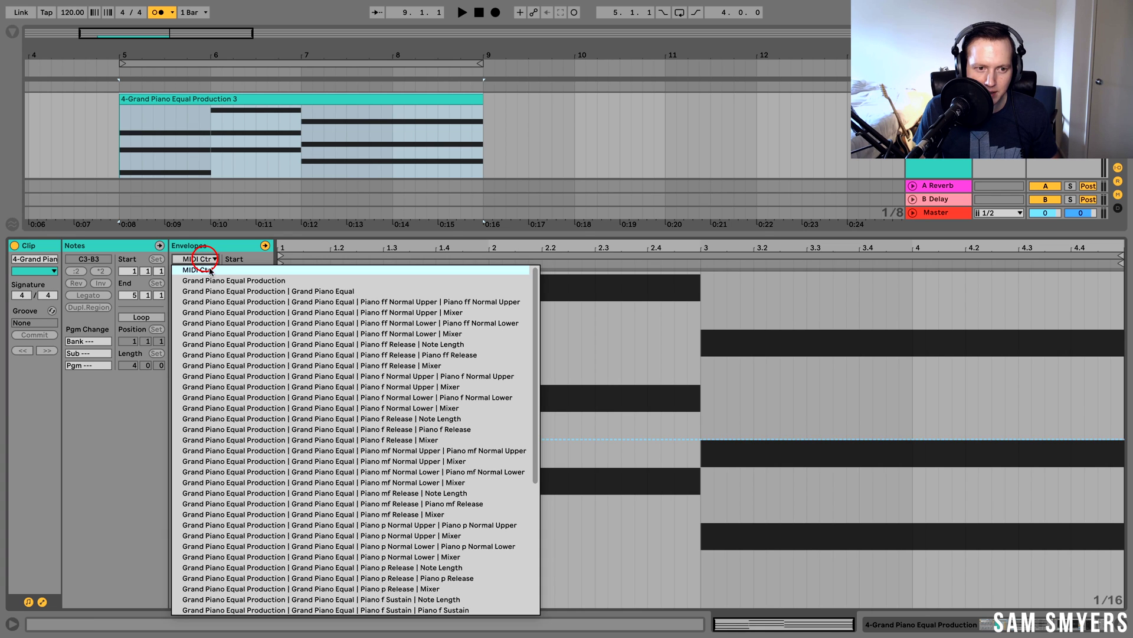
pyautogui.click(218, 271)
pyautogui.click(210, 271)
pyautogui.click(216, 282)
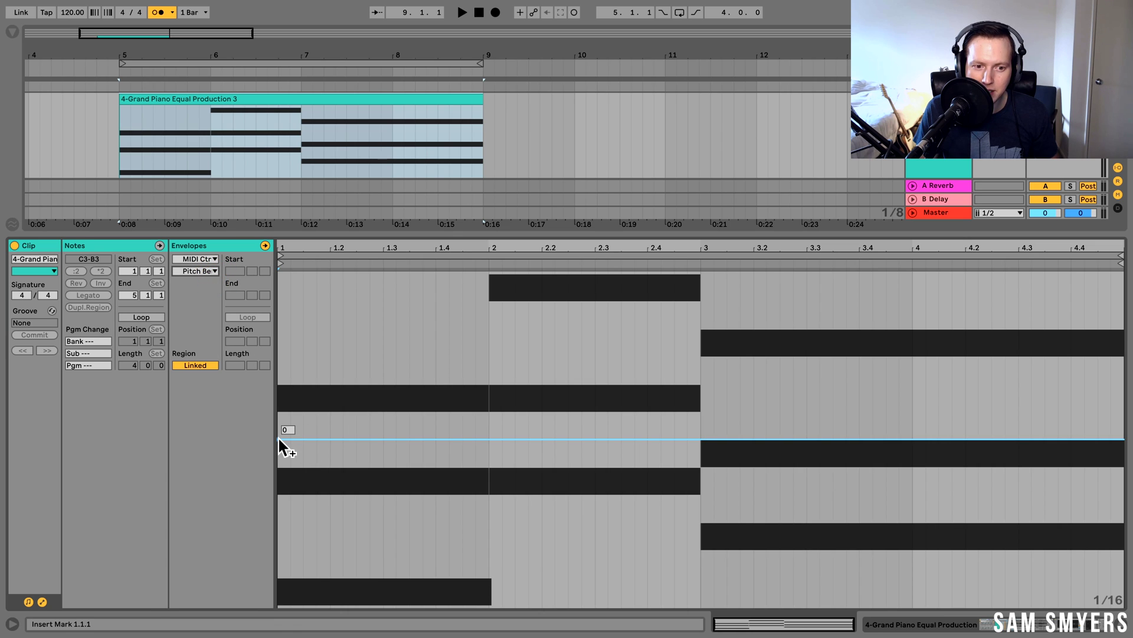
pyautogui.moveTo(278, 437); pyautogui.dragTo(1048, 443)
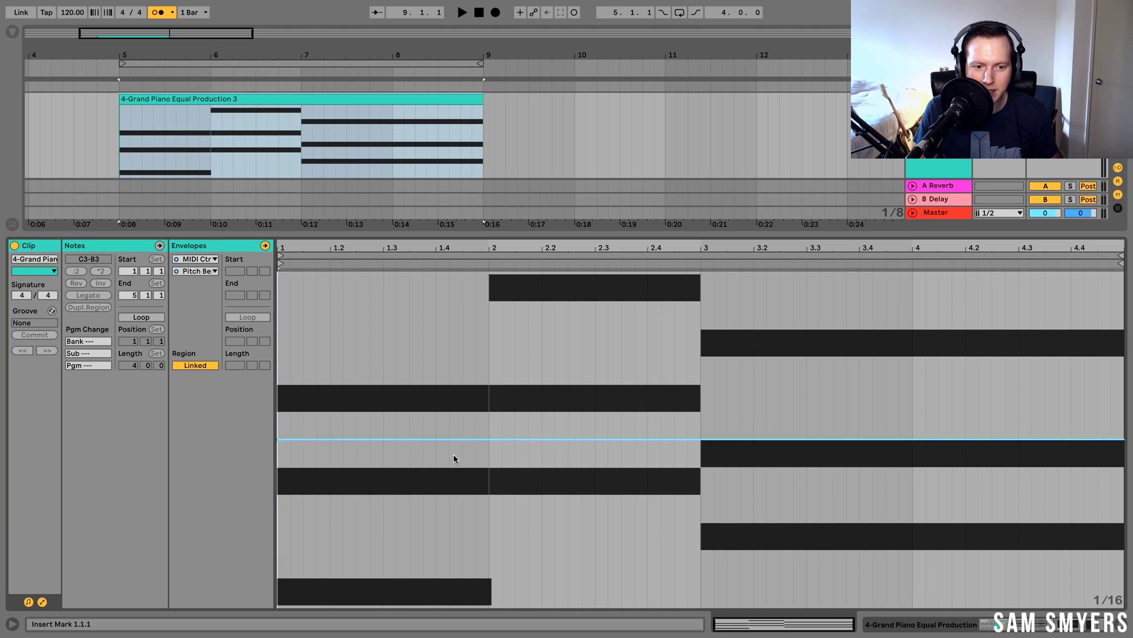
pyautogui.click(277, 440)
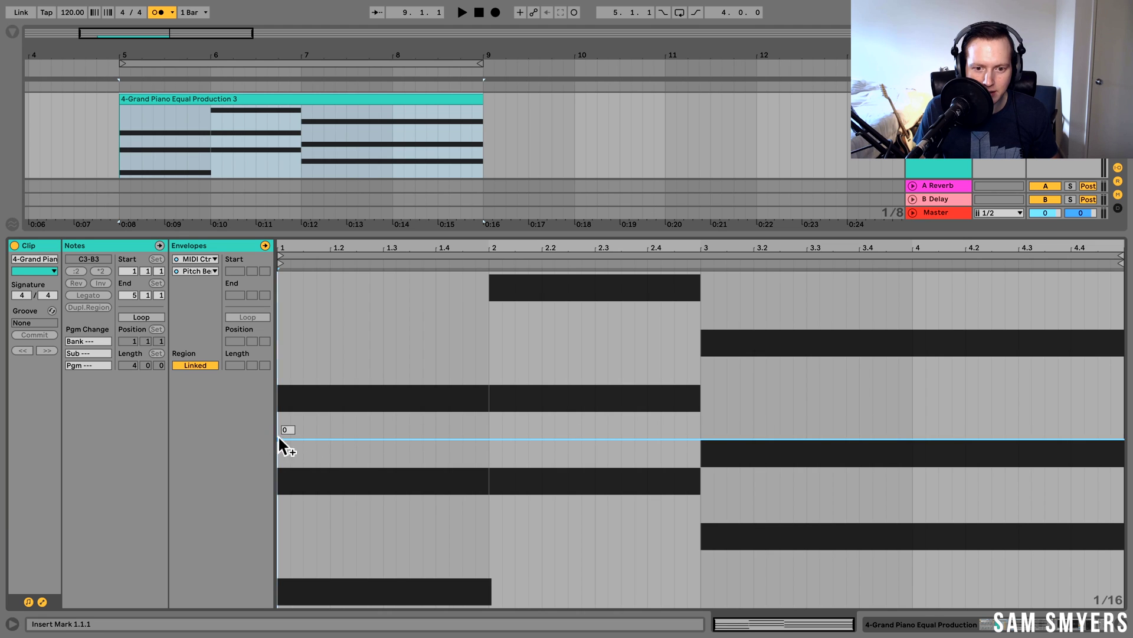
pyautogui.click(487, 437)
pyautogui.click(700, 438)
pyautogui.moveTo(488, 439); pyautogui.dragTo(489, 345)
pyautogui.click(164, 145)
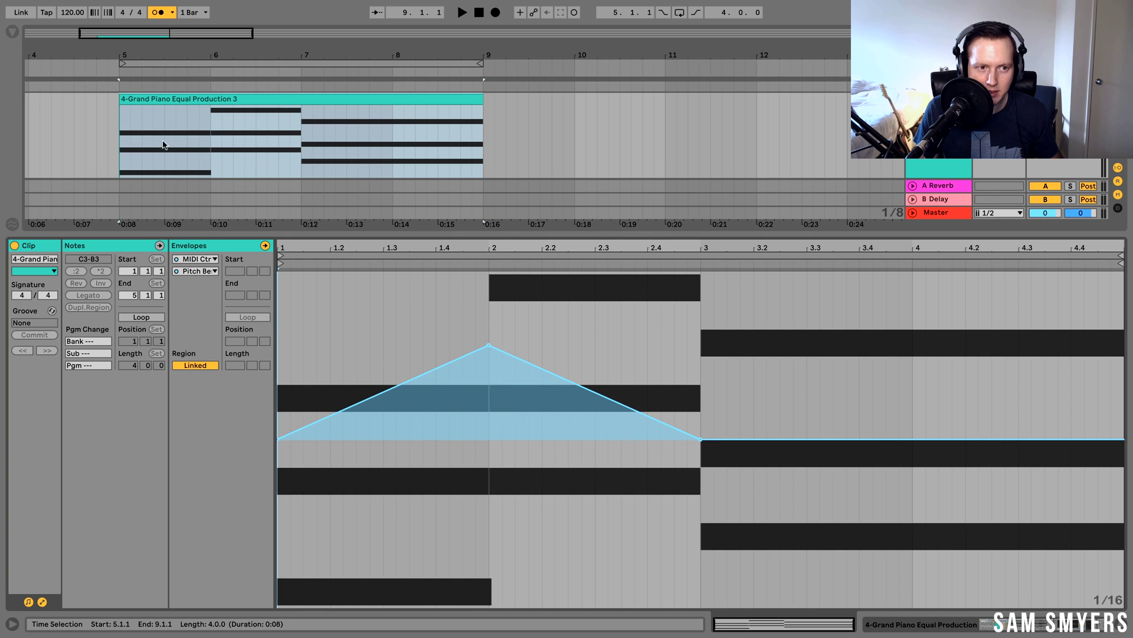
pyautogui.click(117, 147)
pyautogui.press('space')
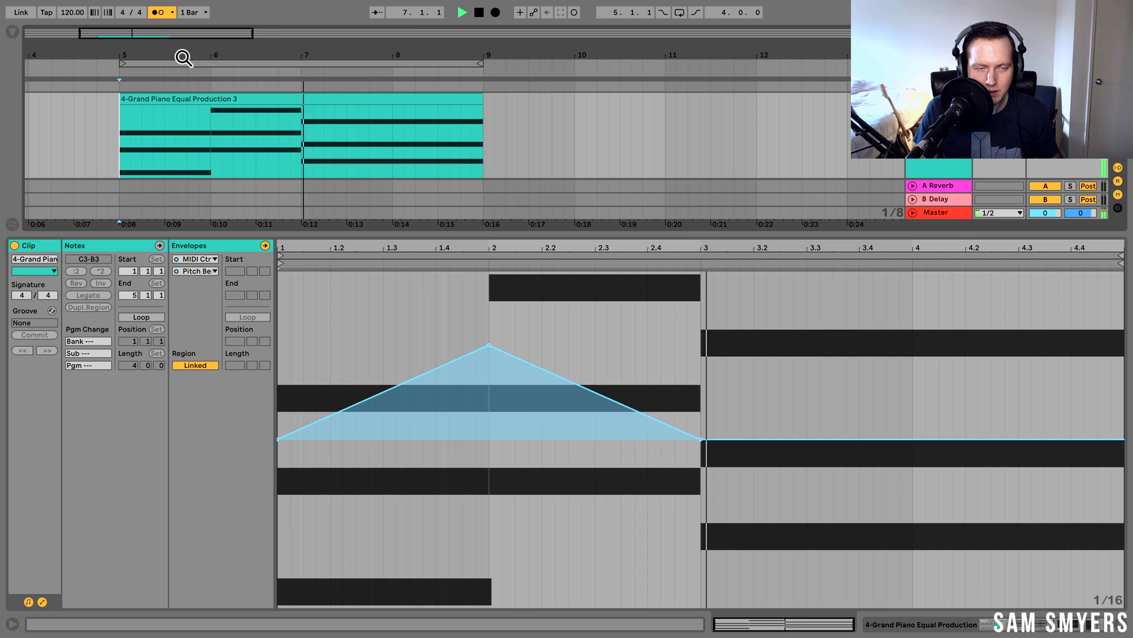
pyautogui.press('space')
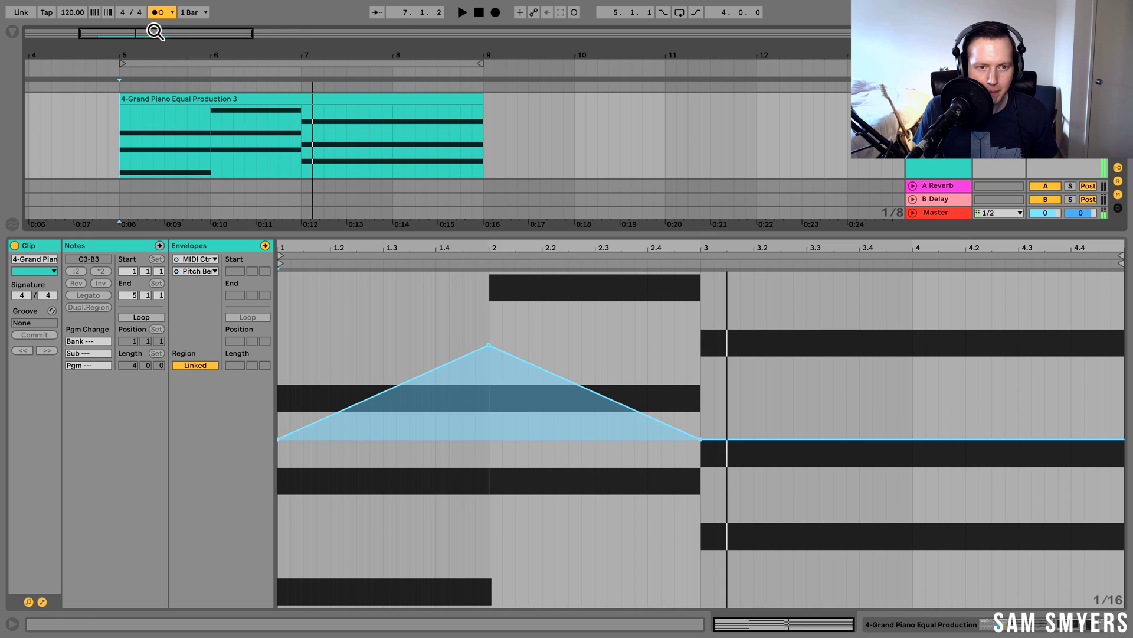
pyautogui.click(490, 346)
pyautogui.moveTo(703, 537)
pyautogui.mouseDown()
pyautogui.moveTo(476, 524)
pyautogui.moveTo(695, 513)
pyautogui.mouseUp()
pyautogui.press('shift')
pyautogui.moveTo(636, 439); pyautogui.dragTo(636, 273)
pyautogui.press('space')
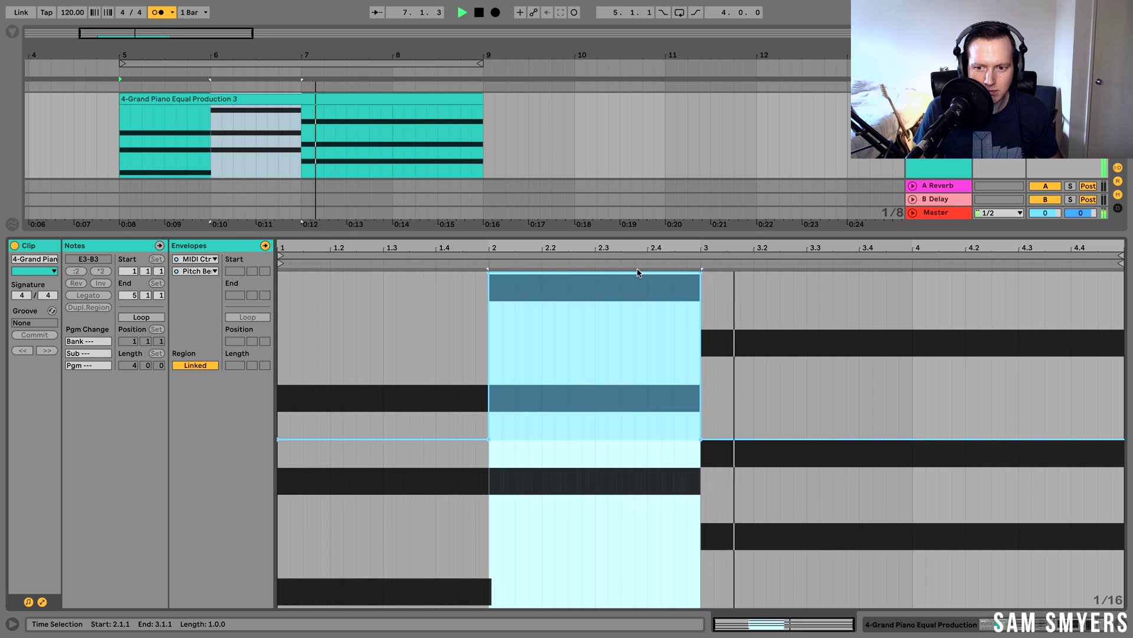
pyautogui.press('space')
pyautogui.click(548, 313)
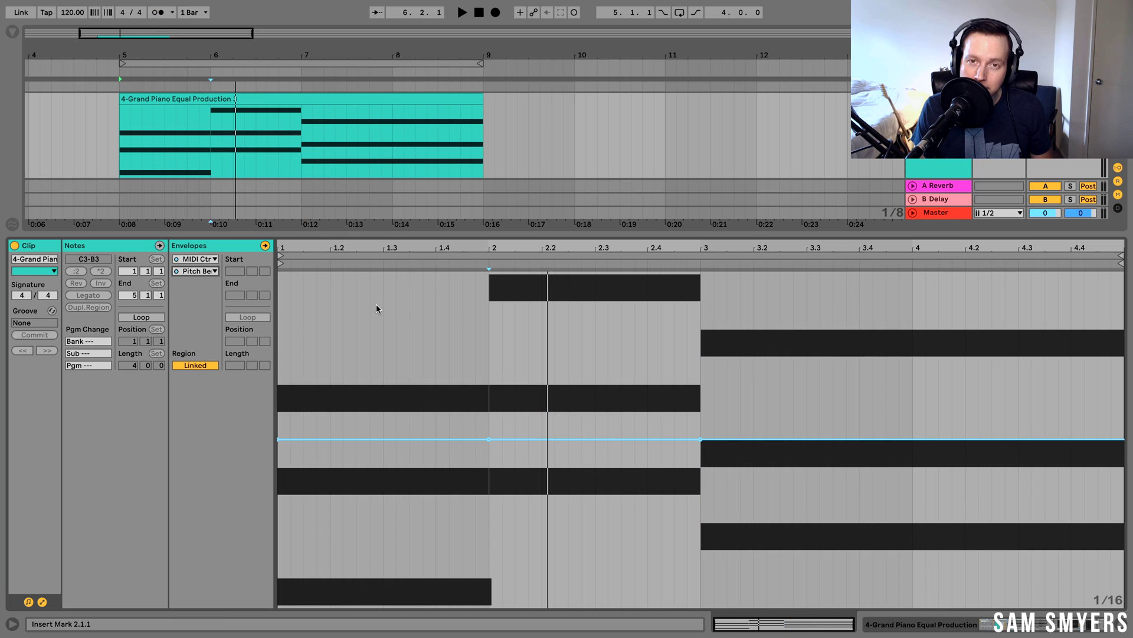
pyautogui.click(208, 259)
pyautogui.click(204, 259)
pyautogui.click(204, 271)
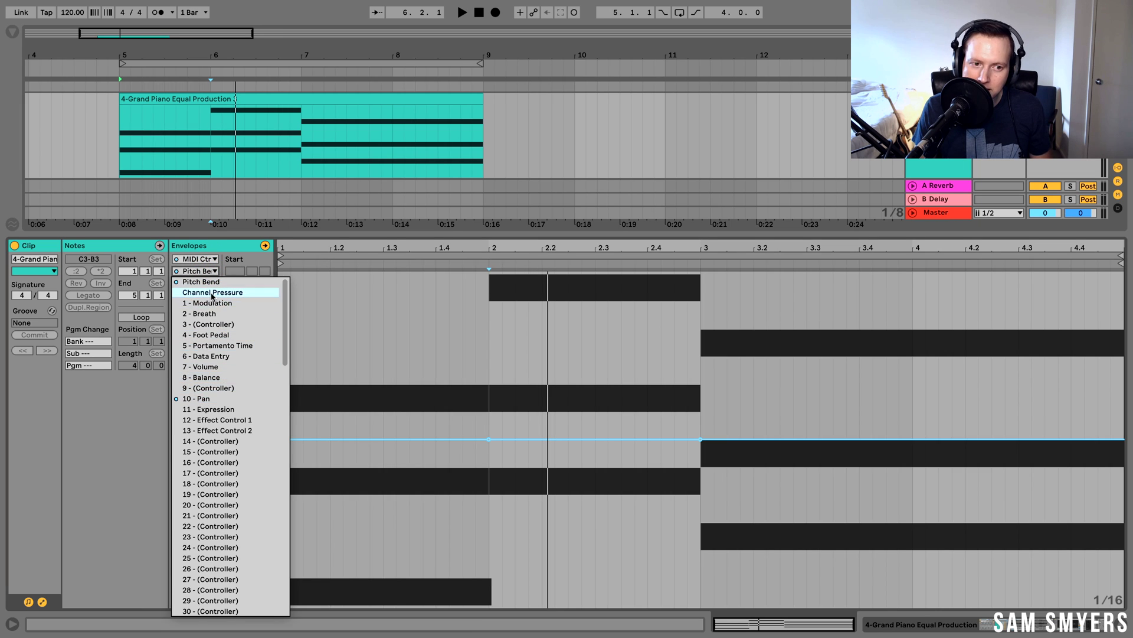
pyautogui.click(452, 340)
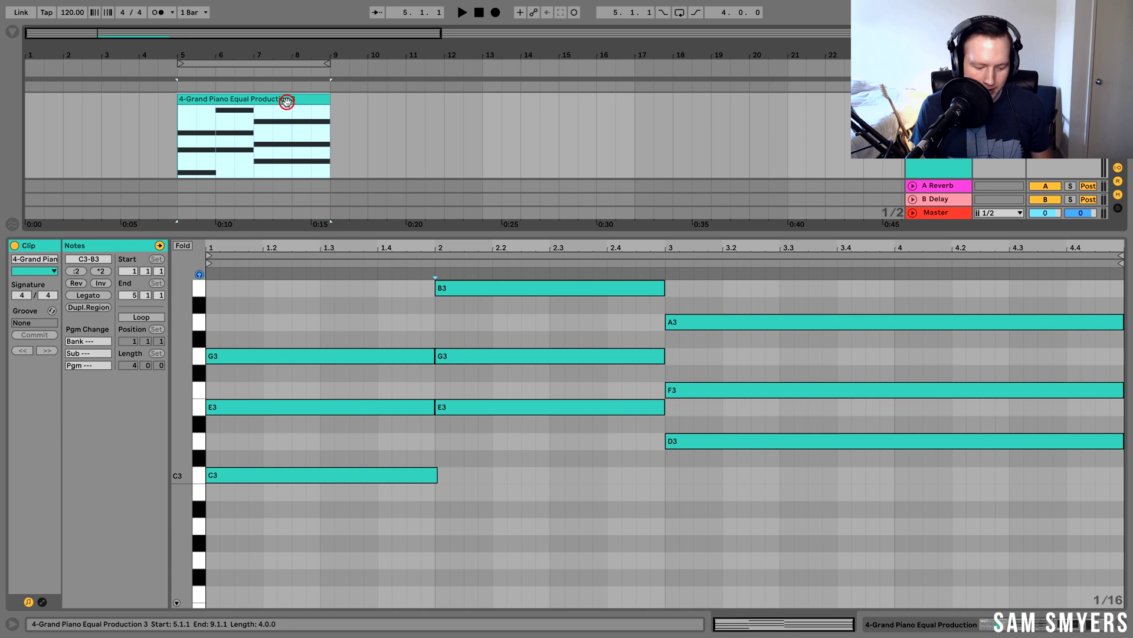
# Copy the consolidated Grand Piano clip to bar 9 so it fills bars 9–13
pyautogui.moveTo(286, 102); pyautogui.dragTo(436, 117)
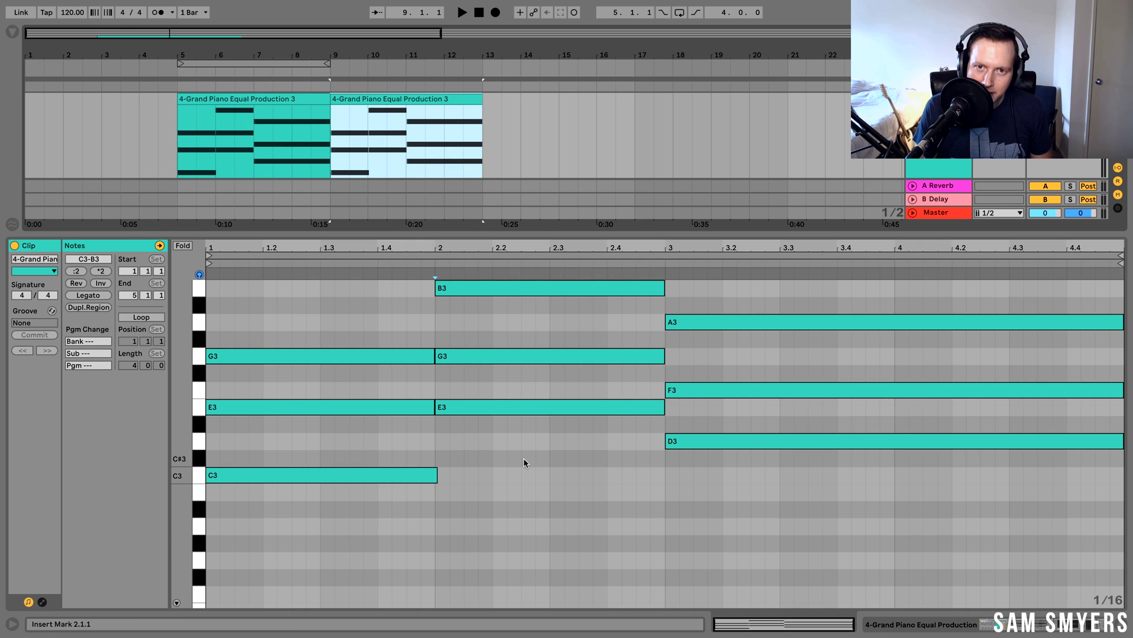